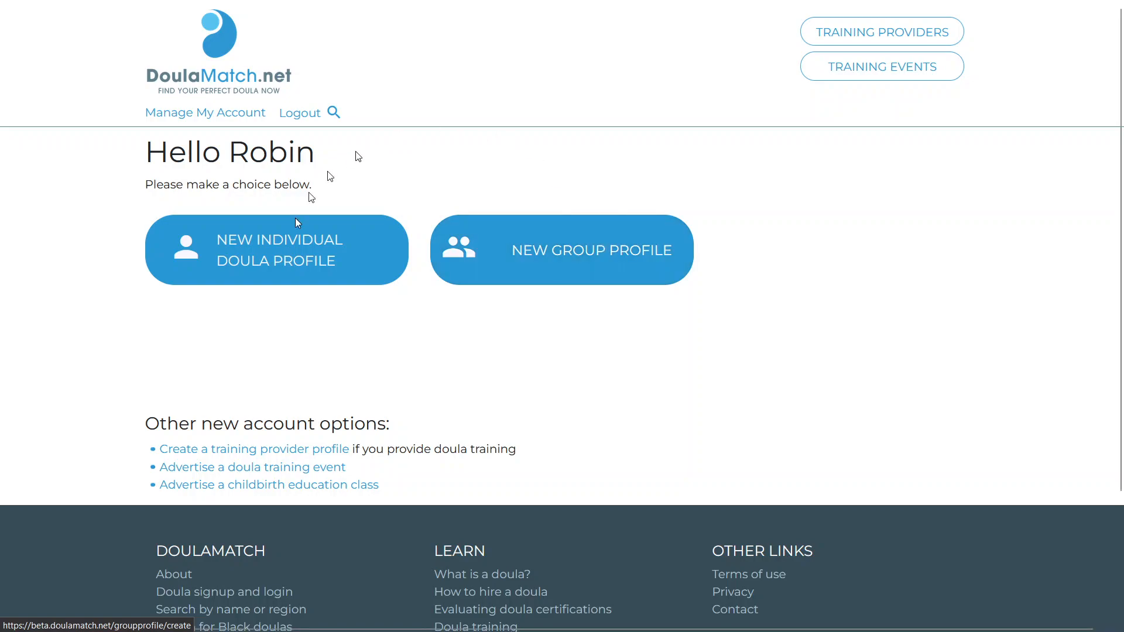
Start a new individual doula profile and add DONA International-Approved Workshop as a doula training
{"action": "left_click", "coordinate": [276, 253]}
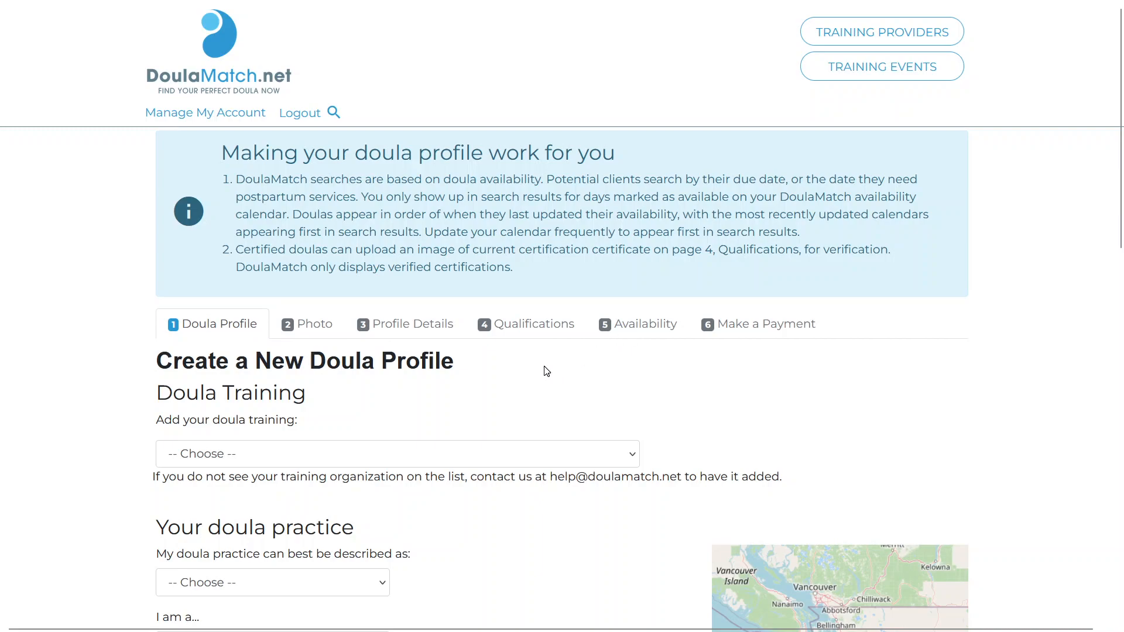
{"action": "scroll", "coordinate": [546, 371], "scroll_direction": "down", "scroll_amount": 1}
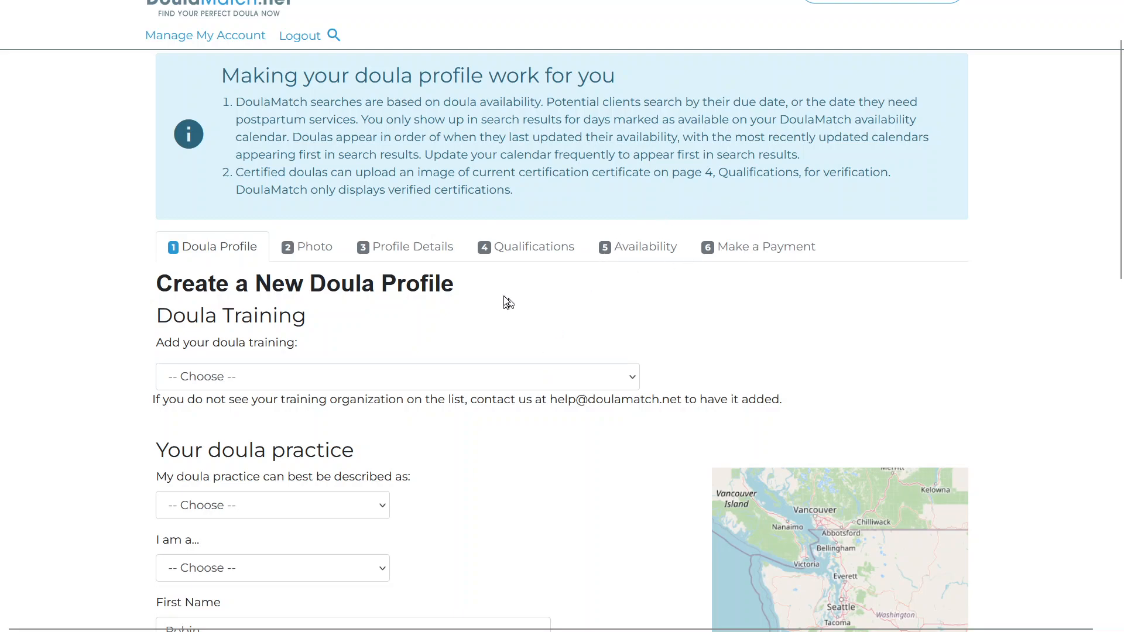
{"action": "scroll", "coordinate": [505, 301], "scroll_direction": "down", "scroll_amount": 1}
{"action": "scroll", "coordinate": [505, 300], "scroll_direction": "down", "scroll_amount": 2}
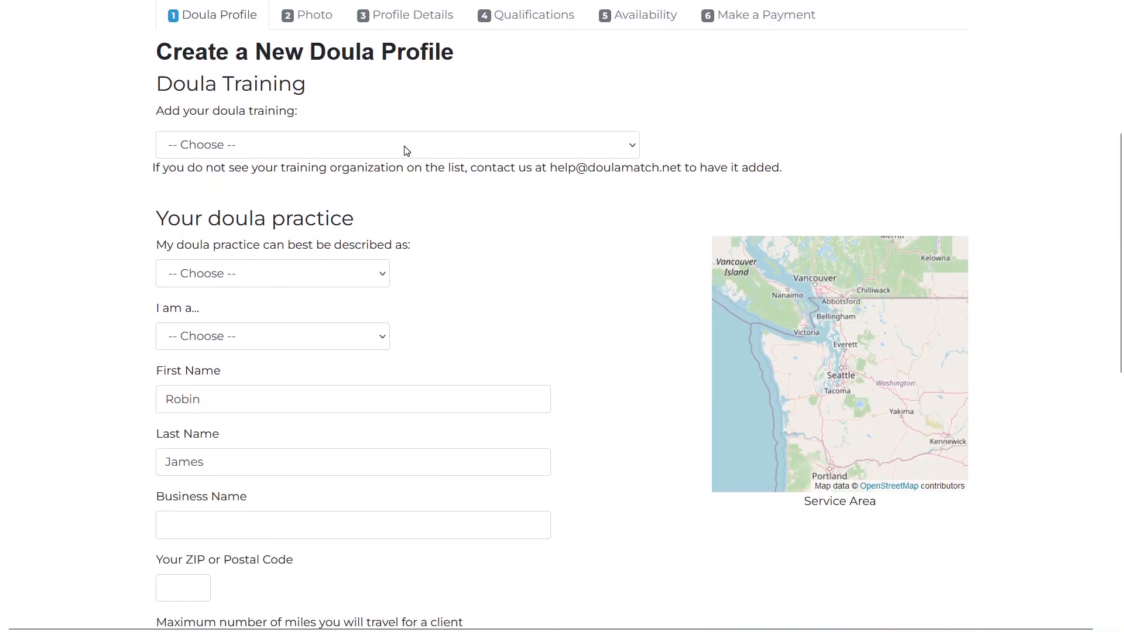
{"action": "left_click", "coordinate": [403, 146]}
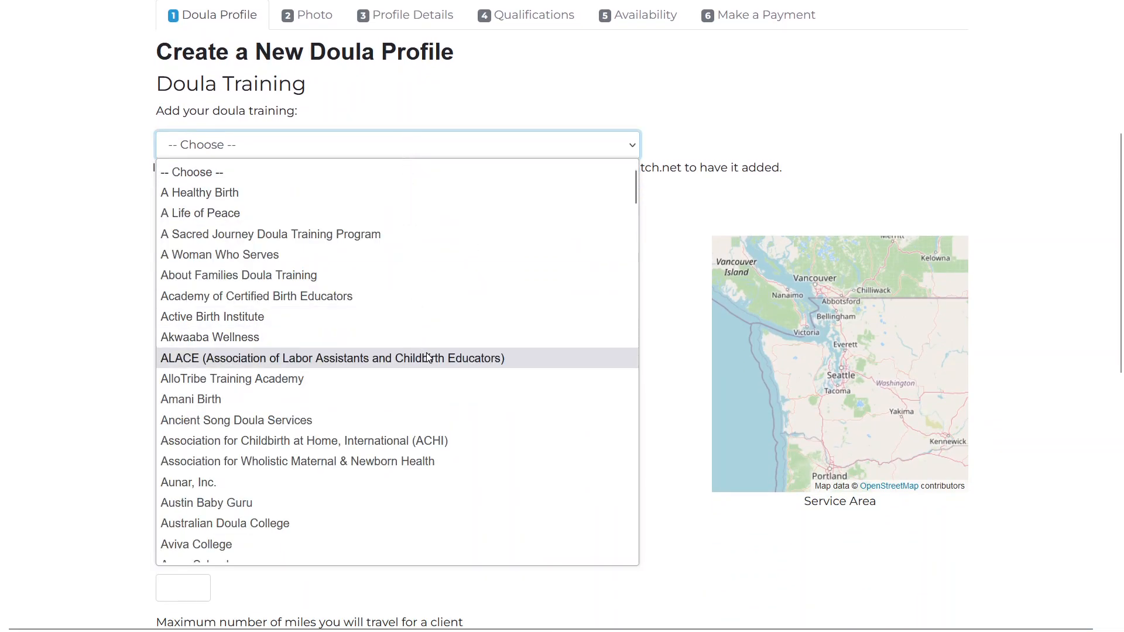
{"action": "scroll", "coordinate": [427, 357], "scroll_direction": "down", "scroll_amount": 18}
{"action": "scroll", "coordinate": [429, 358], "scroll_direction": "down", "scroll_amount": 4}
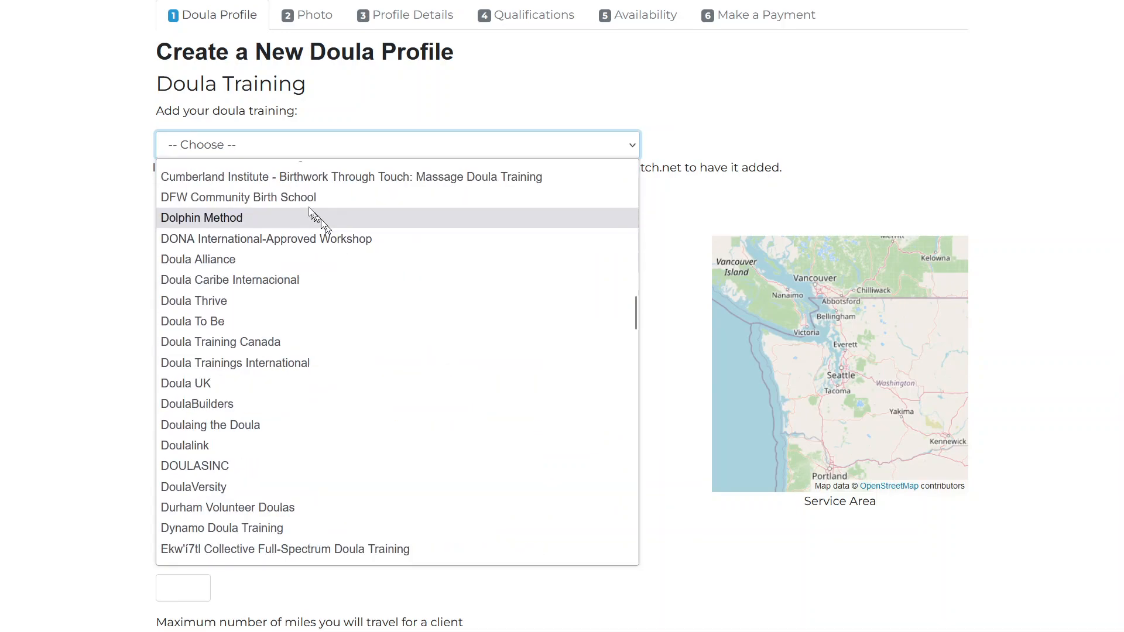
{"action": "left_click", "coordinate": [300, 239]}
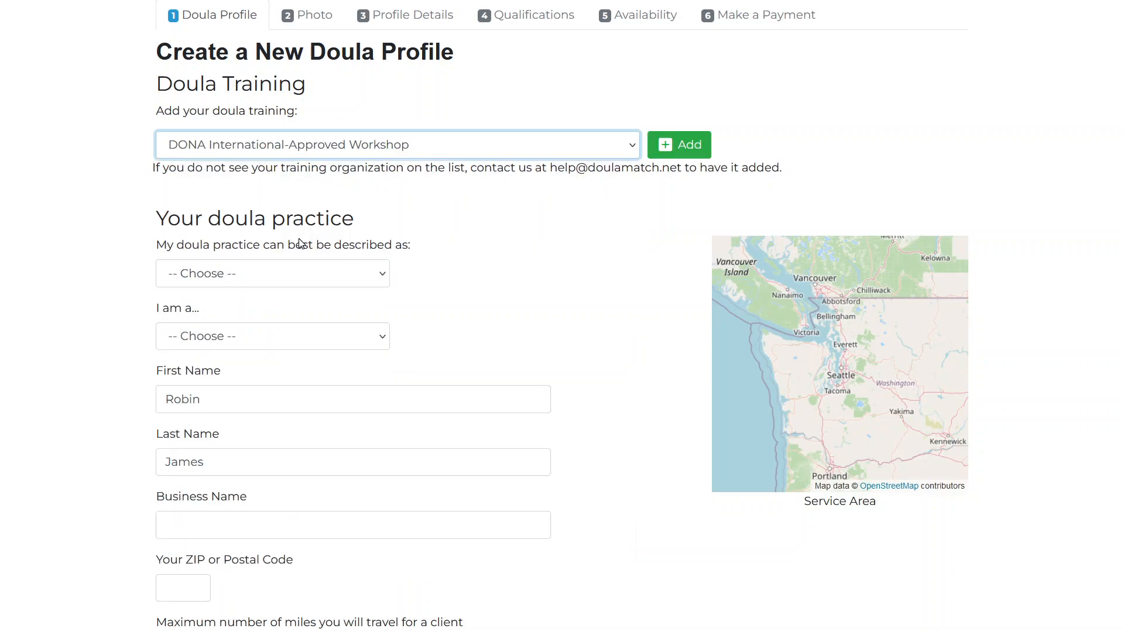
{"action": "left_click", "coordinate": [687, 145]}
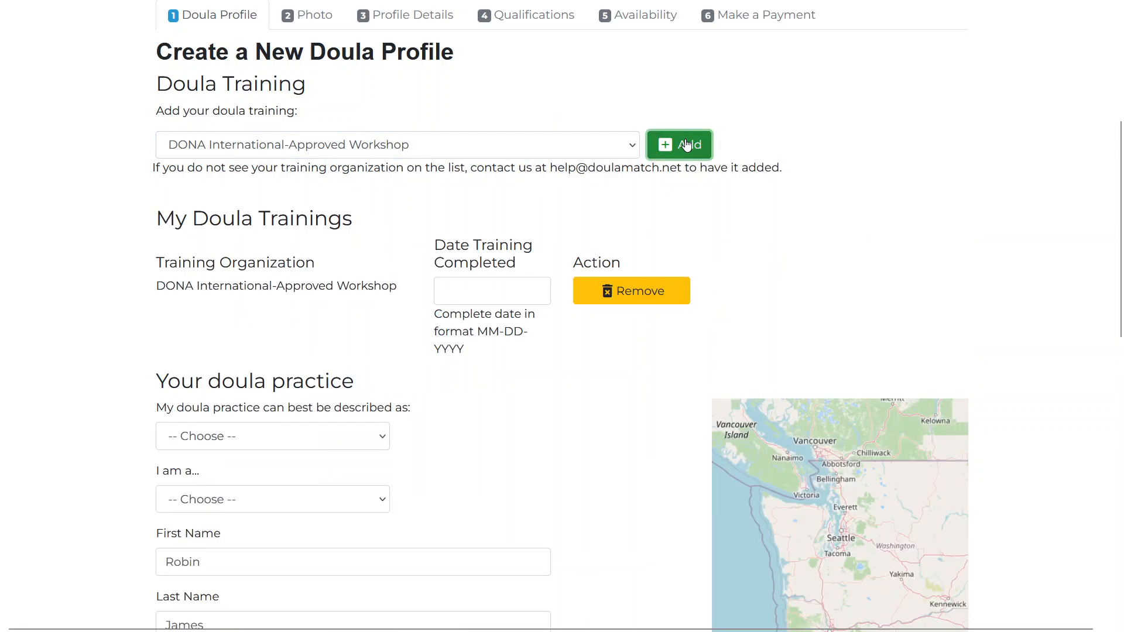
Set the completion date of the DONA International-Approved Workshop training to 01-01-2005
{"action": "left_click", "coordinate": [484, 296]}
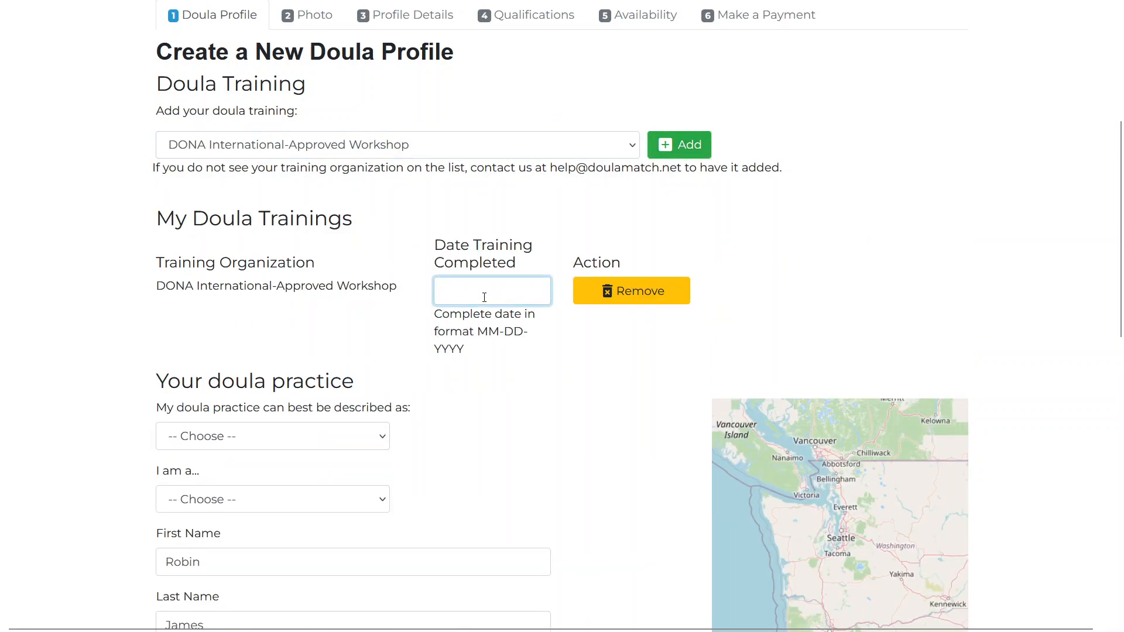
{"action": "type", "text": "01-"}
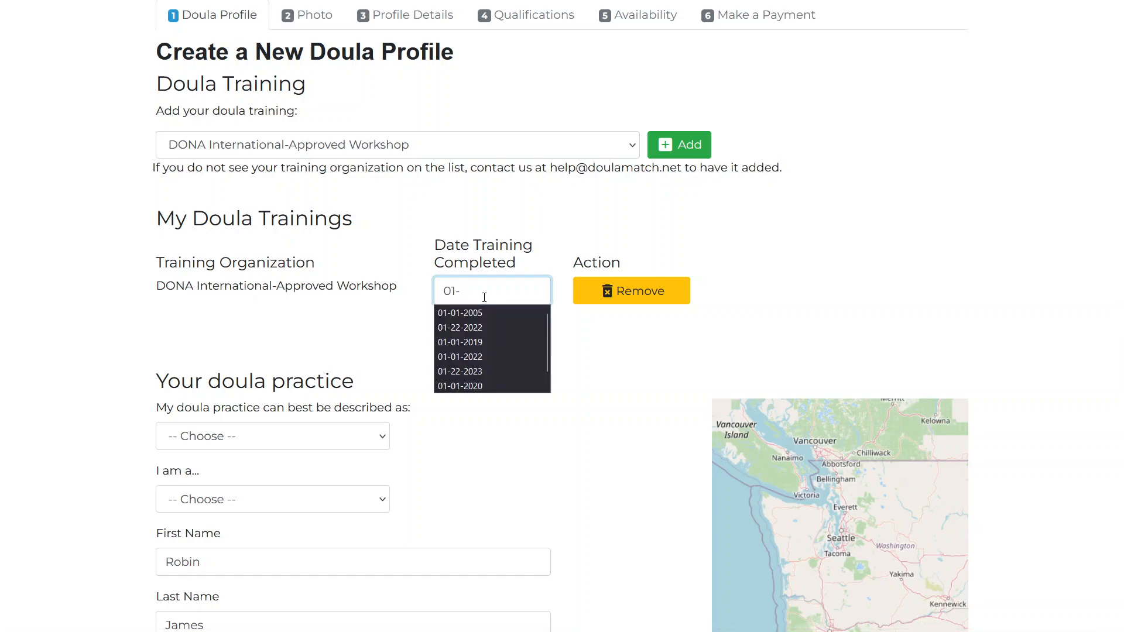
{"action": "type", "text": "01-2005"}
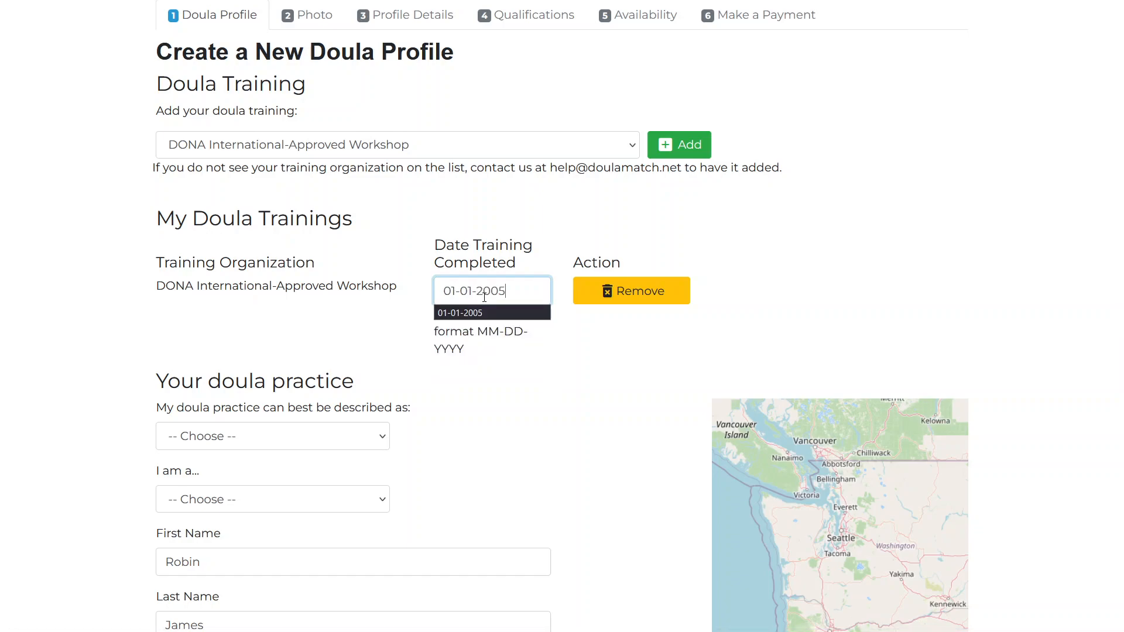
Describe the doula practice as Solo practice and set the role to Birth Doula with 17 years of experience
{"action": "left_click", "coordinate": [359, 436]}
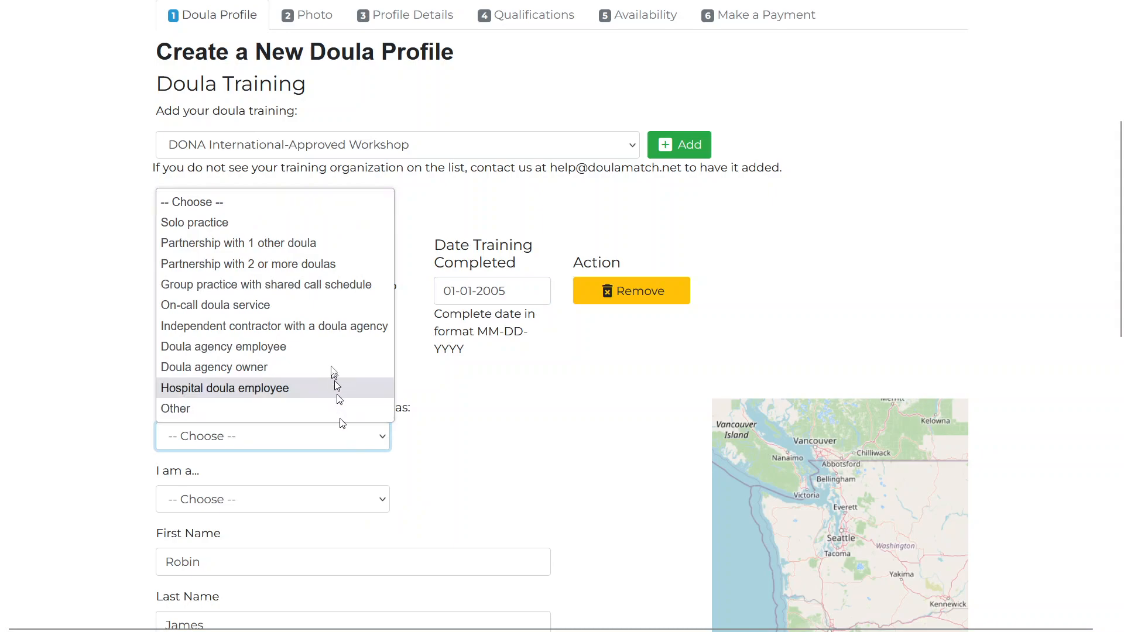
{"action": "left_click", "coordinate": [280, 226]}
{"action": "scroll", "coordinate": [544, 456], "scroll_direction": "down", "scroll_amount": 5}
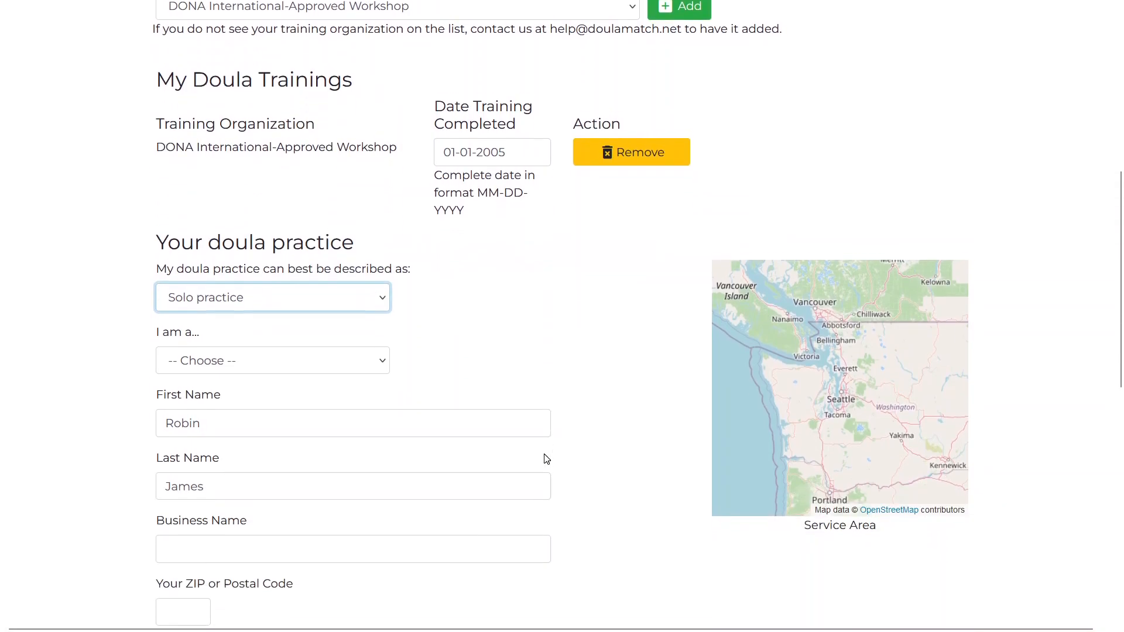
{"action": "left_click", "coordinate": [372, 193]}
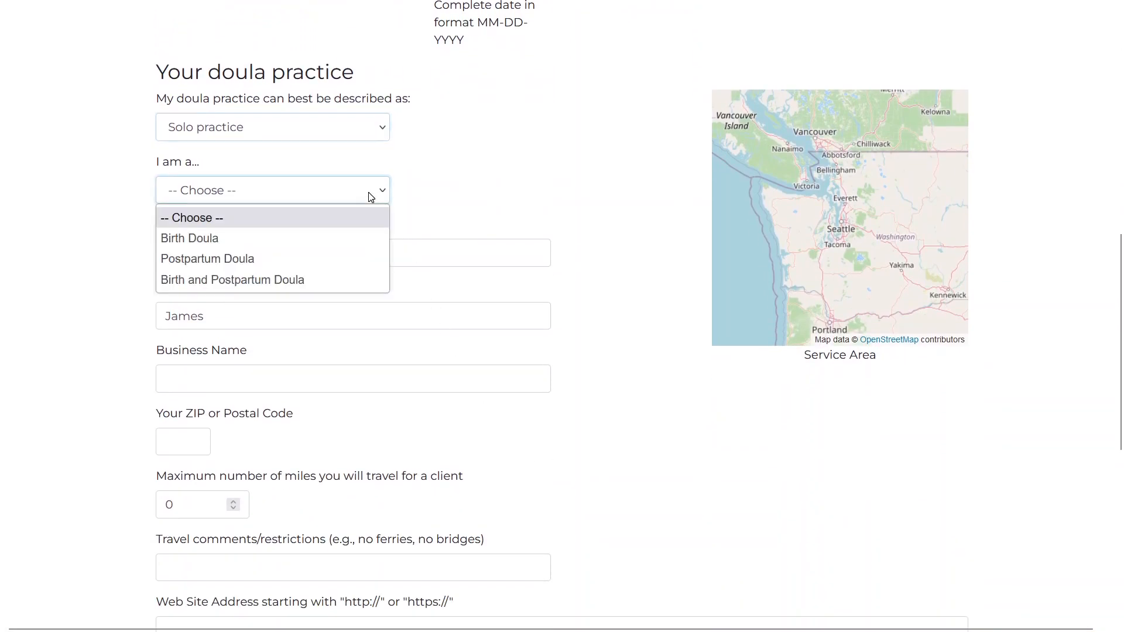
{"action": "left_click", "coordinate": [320, 238]}
{"action": "left_click", "coordinate": [271, 233]}
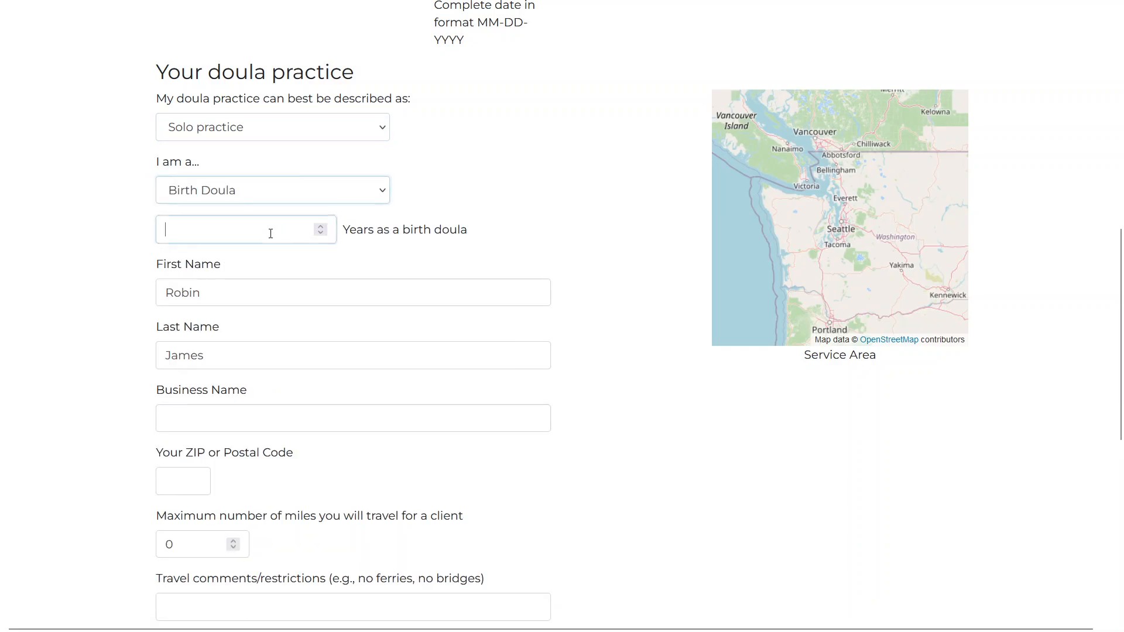
{"action": "type", "text": "17"}
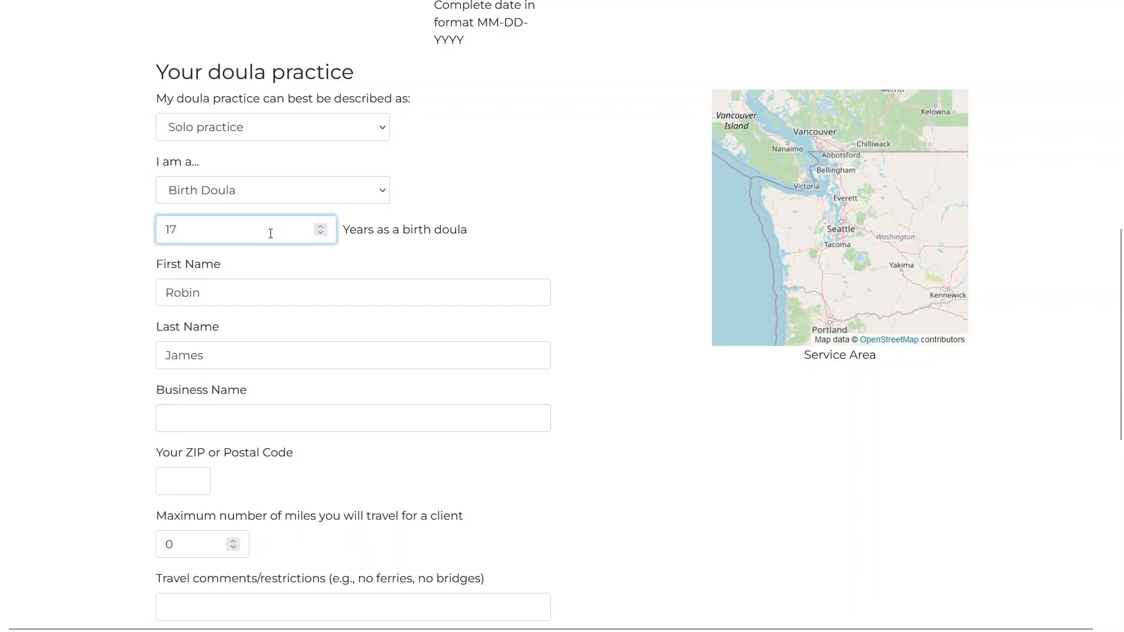
Enter Robin's Nest as the business name of the doula practice
{"action": "scroll", "coordinate": [386, 351], "scroll_direction": "down", "scroll_amount": 1}
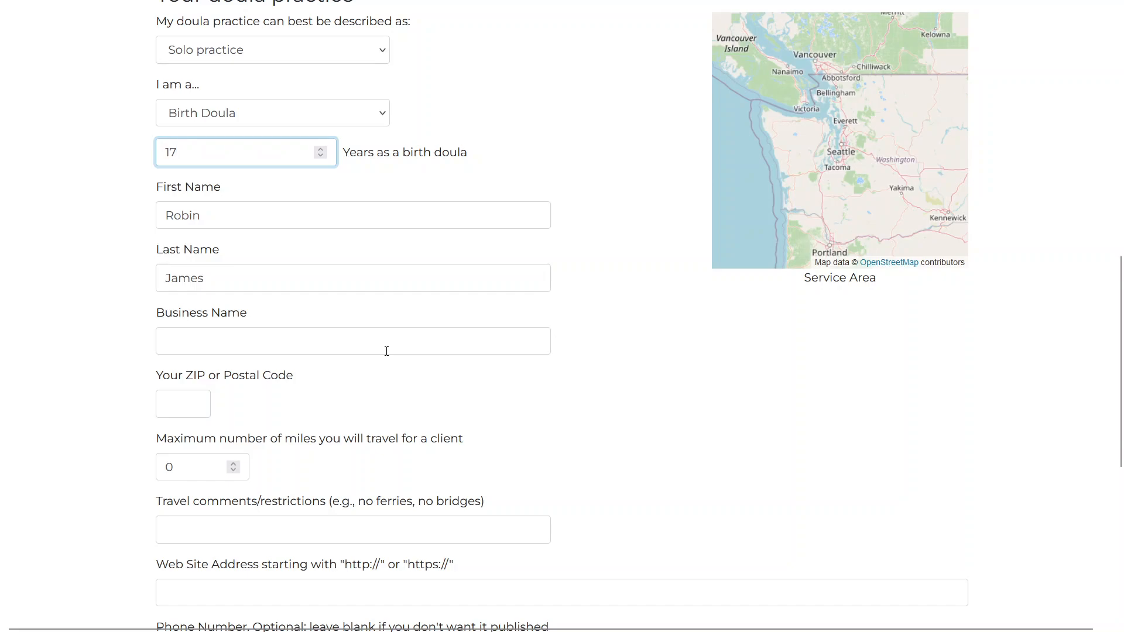
{"action": "scroll", "coordinate": [386, 351], "scroll_direction": "down", "scroll_amount": 1}
{"action": "left_click", "coordinate": [314, 263]}
{"action": "type", "text": "Robin's Nest"}
{"action": "key", "text": "Tab"}
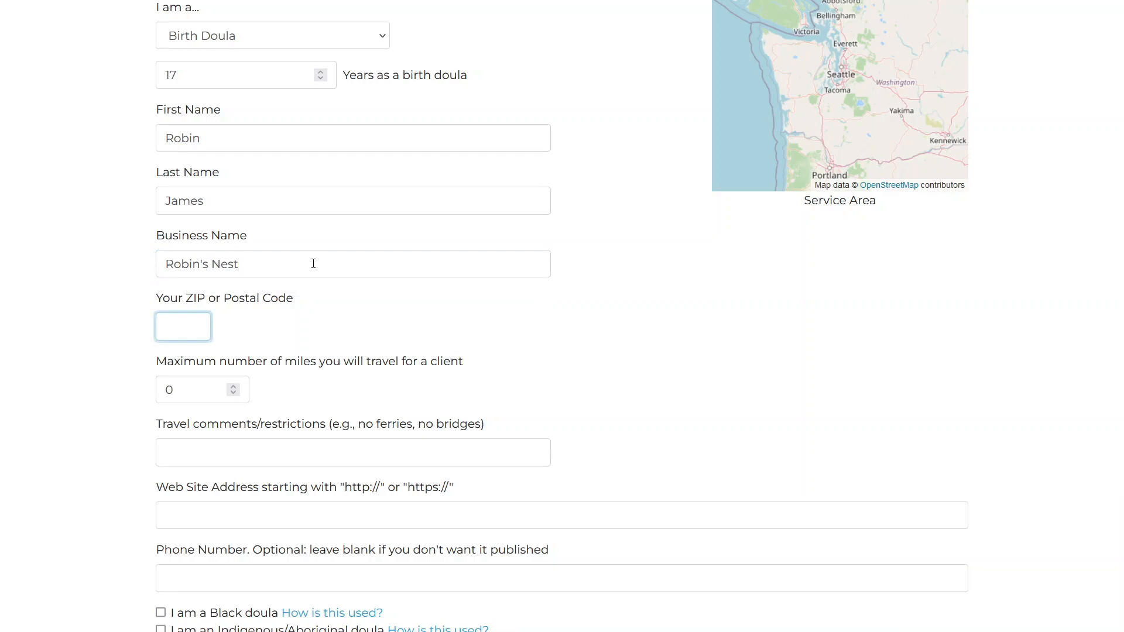
Fill in the practice's ZIP code and set the maximum travel distance for a client to 5 miles
{"action": "type", "text": "98107"}
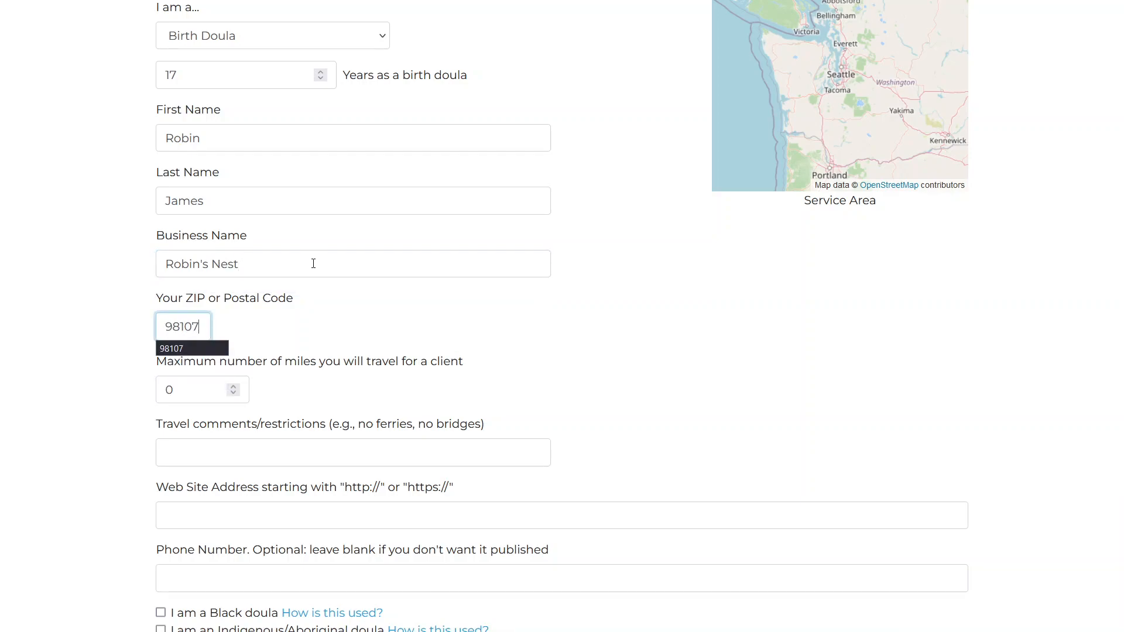
{"action": "key", "text": "Tab"}
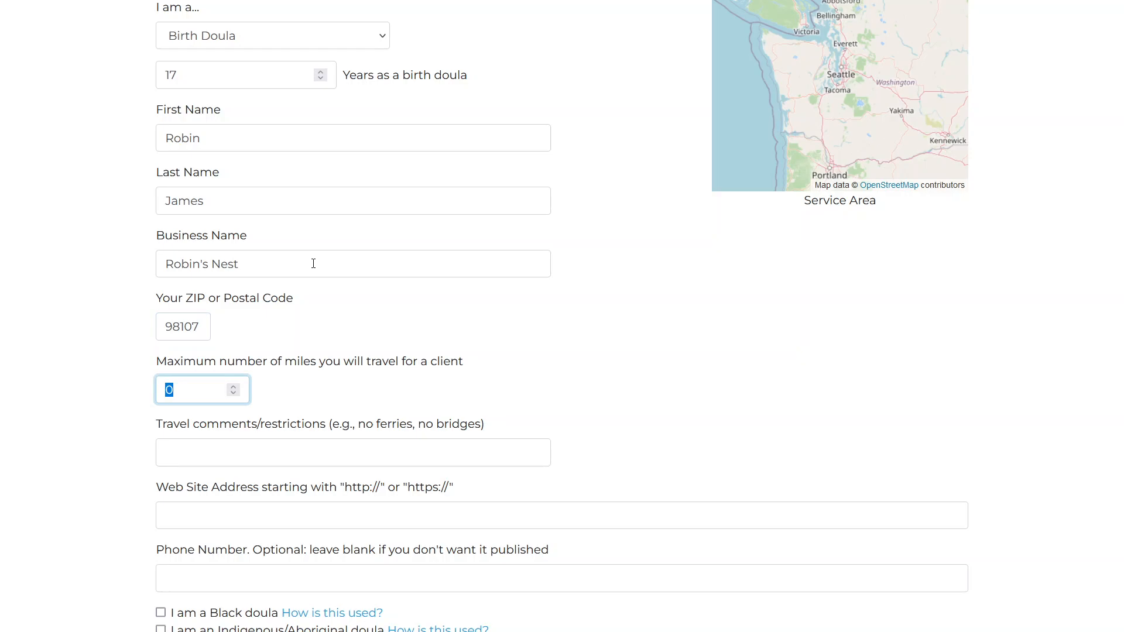
{"action": "type", "text": "5"}
{"action": "key", "text": "Tab"}
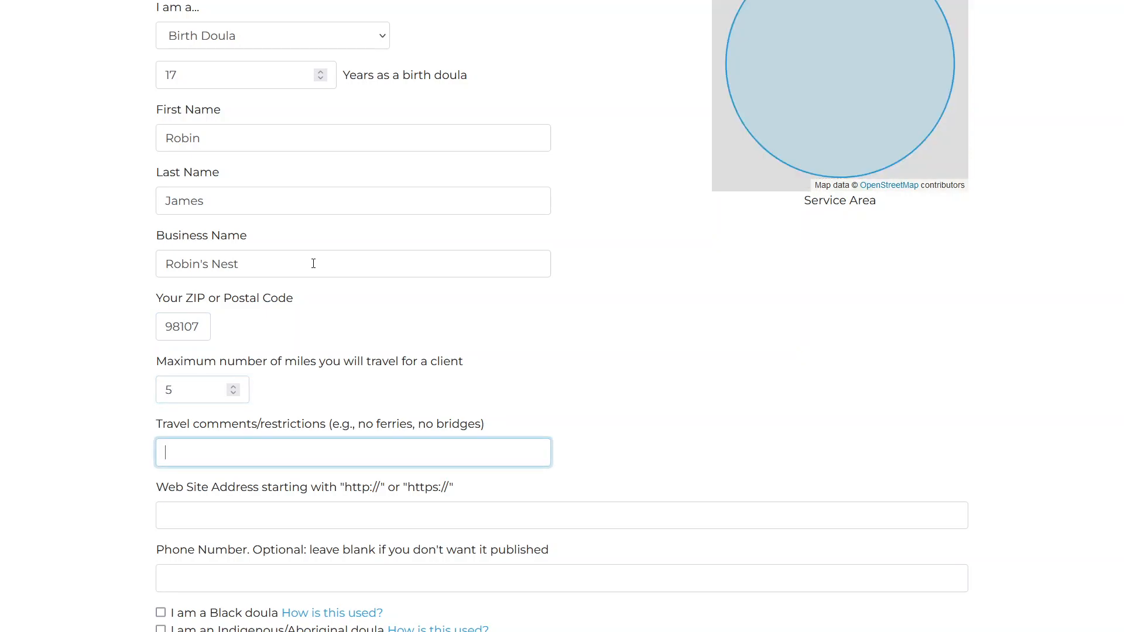
Change the maximum travel distance for a client to 15 miles
{"action": "scroll", "coordinate": [887, 100], "scroll_direction": "up", "scroll_amount": 1}
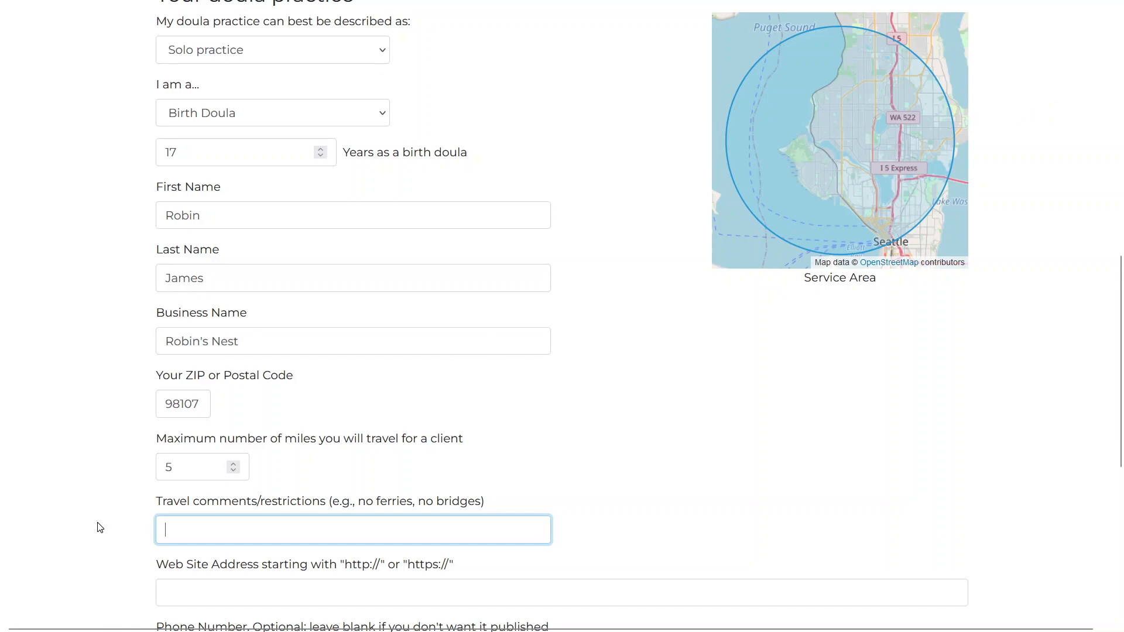
{"action": "left_click", "coordinate": [156, 470]}
{"action": "left_click", "coordinate": [167, 466]}
{"action": "type", "text": "1"}
{"action": "key", "text": "Tab"}
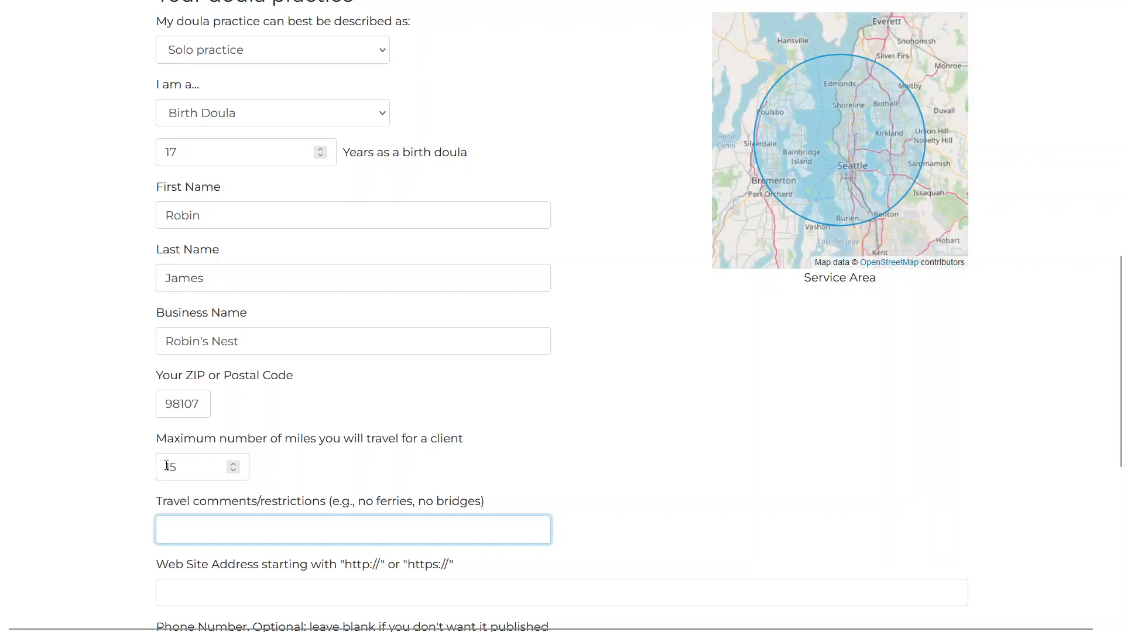
Enter the travel restriction "No ferries, client to pay tolls"
{"action": "left_click", "coordinate": [220, 526]}
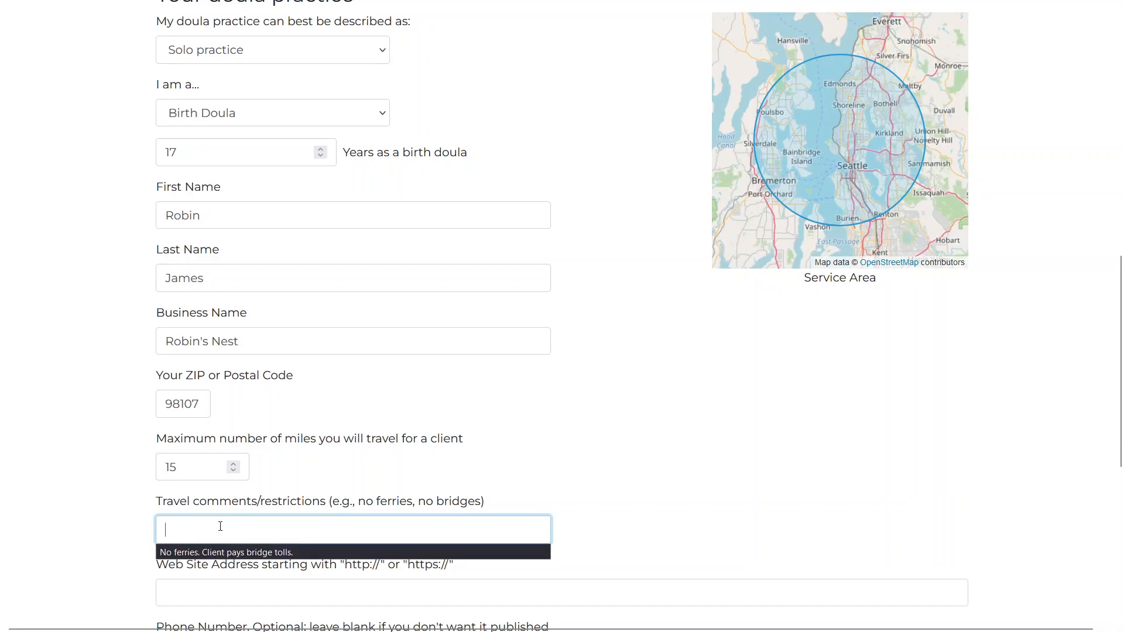
{"action": "type", "text": "No ferries"}
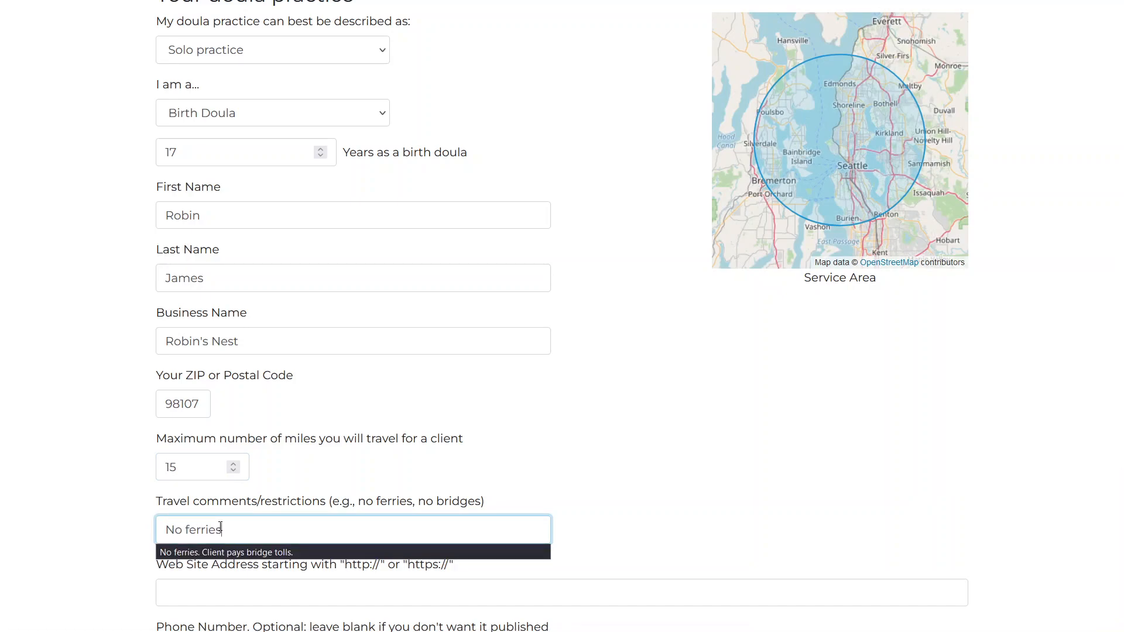
{"action": "type", "text": ", client to"}
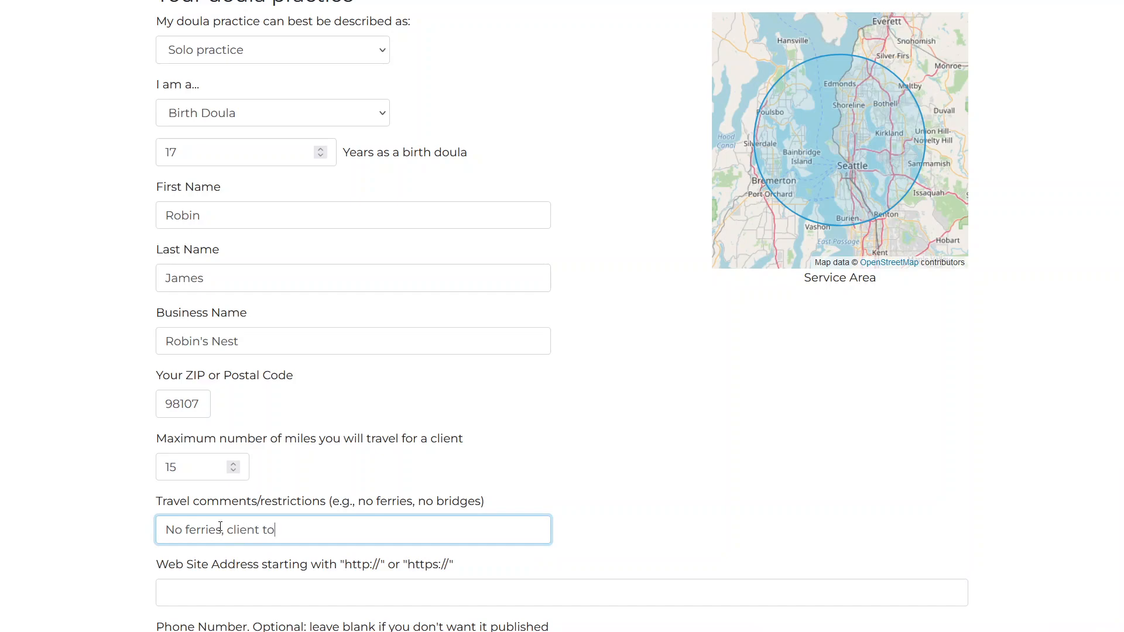
{"action": "type", "text": " pay tolls"}
{"action": "scroll", "coordinate": [589, 401], "scroll_direction": "down", "scroll_amount": 1}
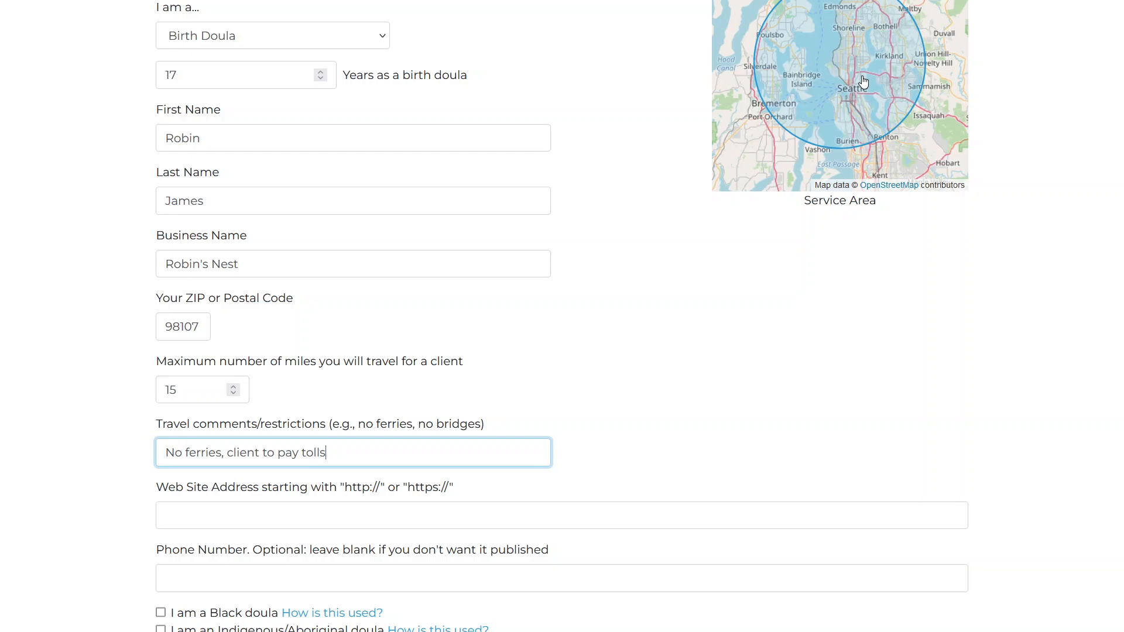
{"action": "scroll", "coordinate": [862, 81], "scroll_direction": "up", "scroll_amount": 1}
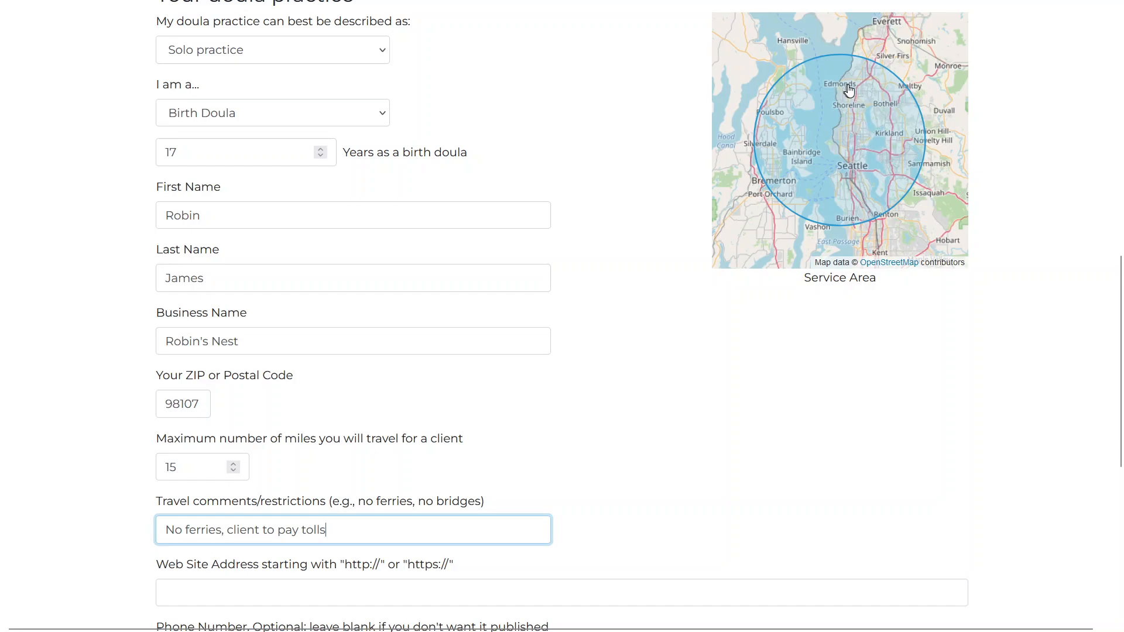
{"action": "left_click", "coordinate": [715, 383]}
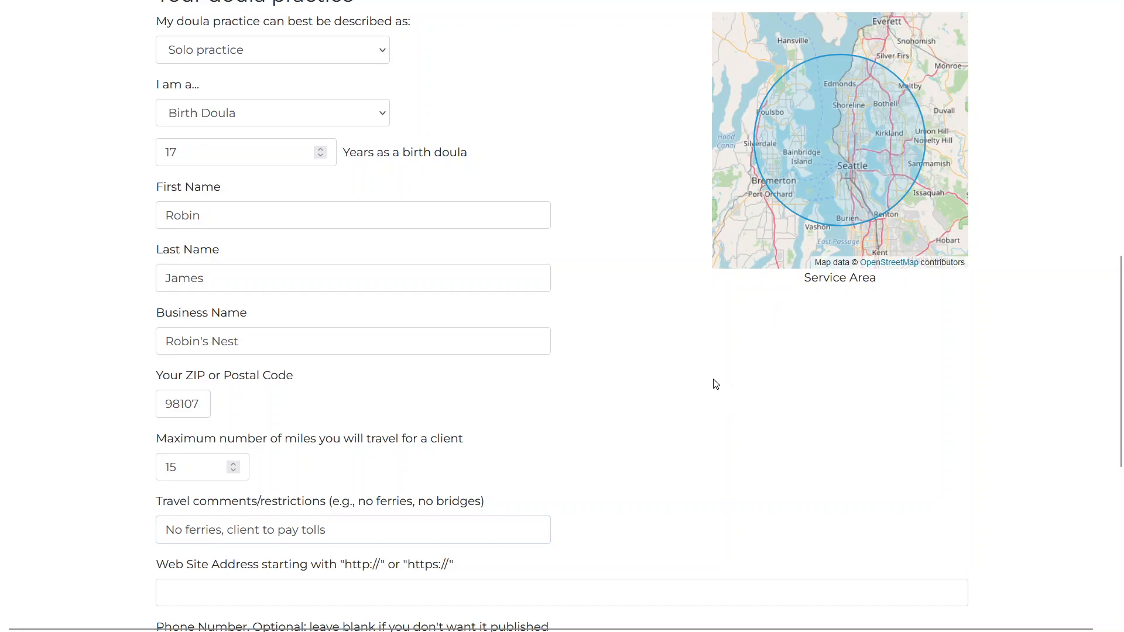
{"action": "scroll", "coordinate": [715, 384], "scroll_direction": "down", "scroll_amount": 1}
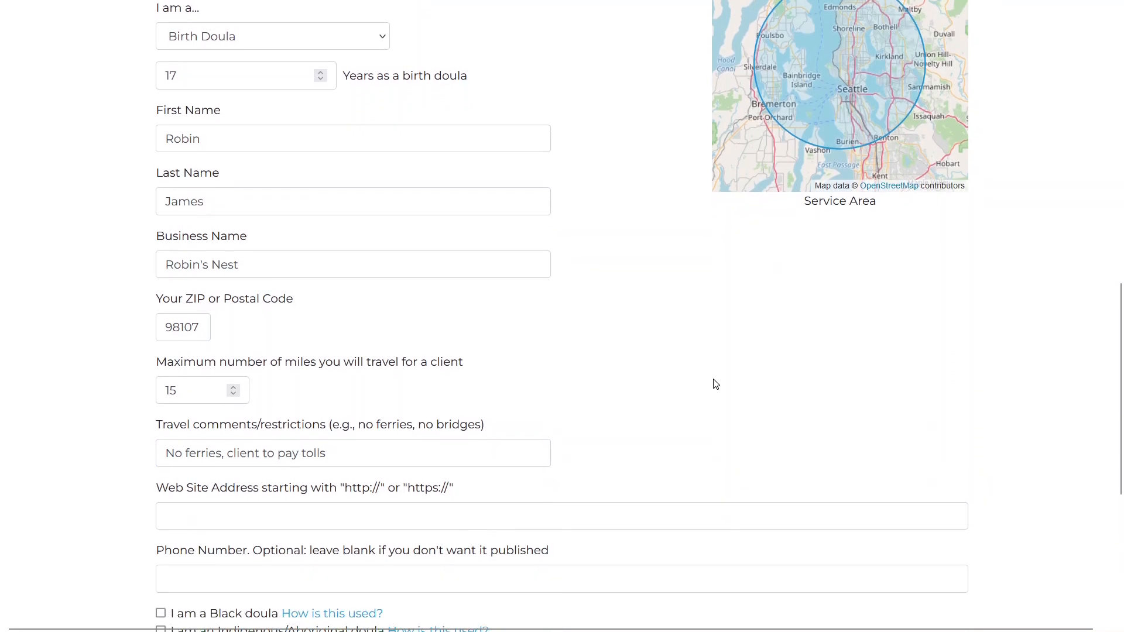
{"action": "scroll", "coordinate": [715, 383], "scroll_direction": "up", "scroll_amount": 1}
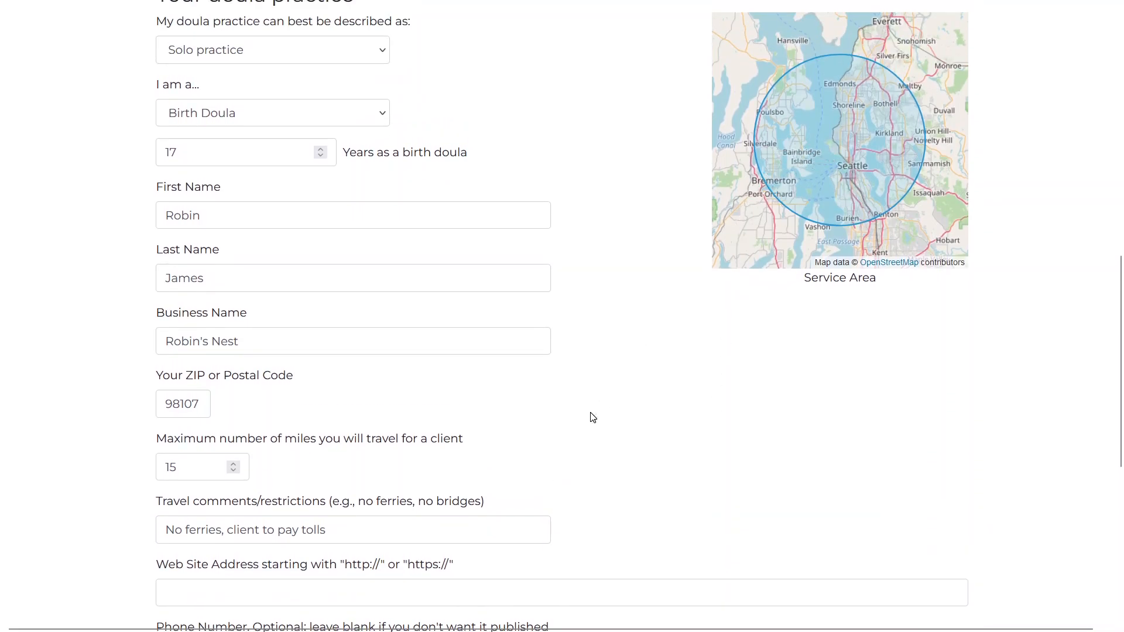
{"action": "scroll", "coordinate": [590, 410], "scroll_direction": "down", "scroll_amount": 1}
{"action": "scroll", "coordinate": [590, 410], "scroll_direction": "down", "scroll_amount": 2}
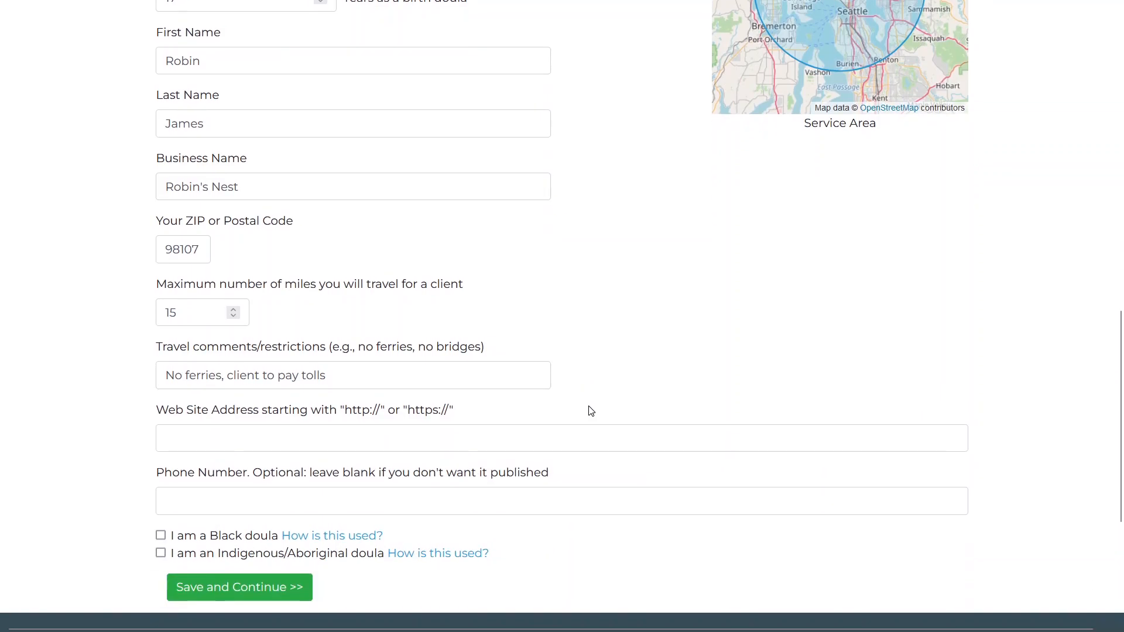
{"action": "left_click", "coordinate": [478, 364]}
{"action": "type", "text": "https"}
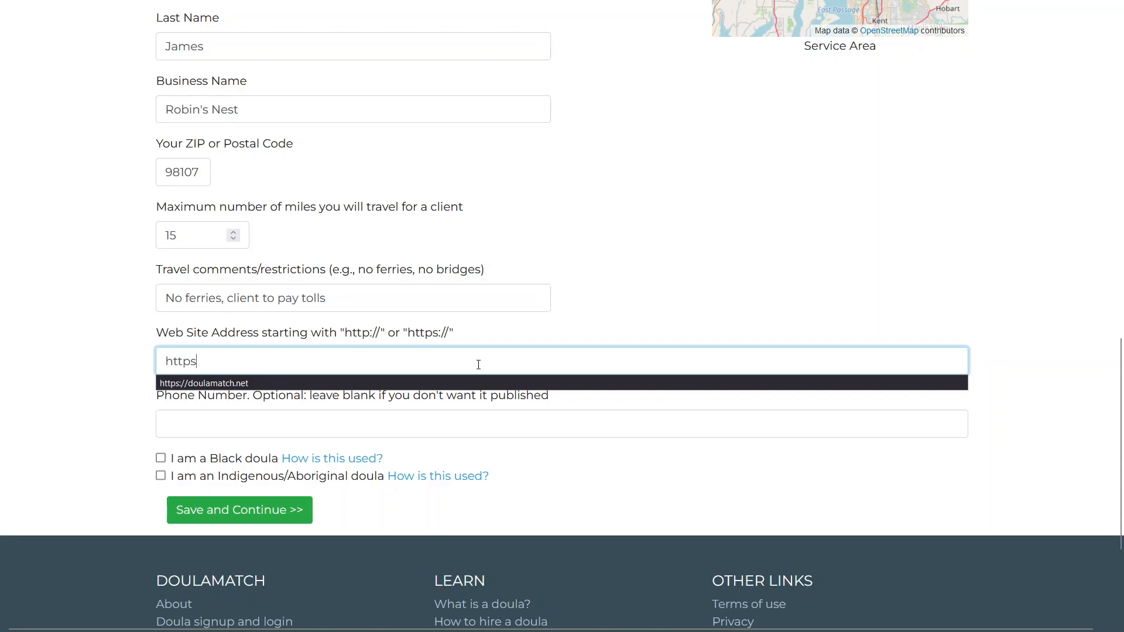
{"action": "type", "text": "://robi"}
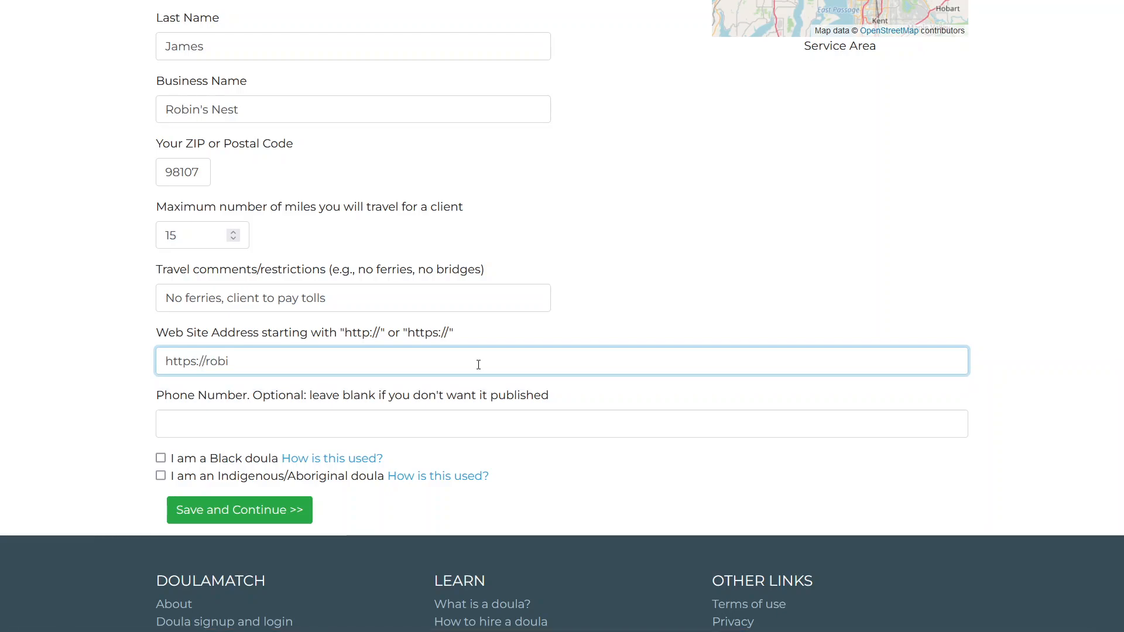
{"action": "type", "text": "ns-nest.com"}
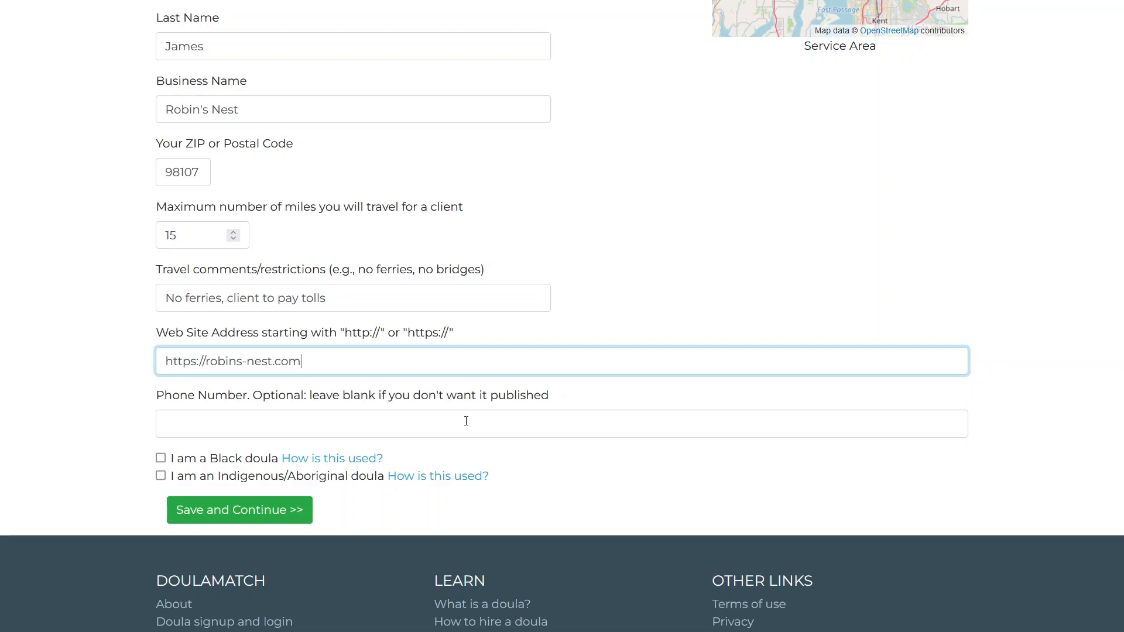
Leave the optional phone number blank and save the doula profile page to continue to the photo section
{"action": "left_click", "coordinate": [445, 419]}
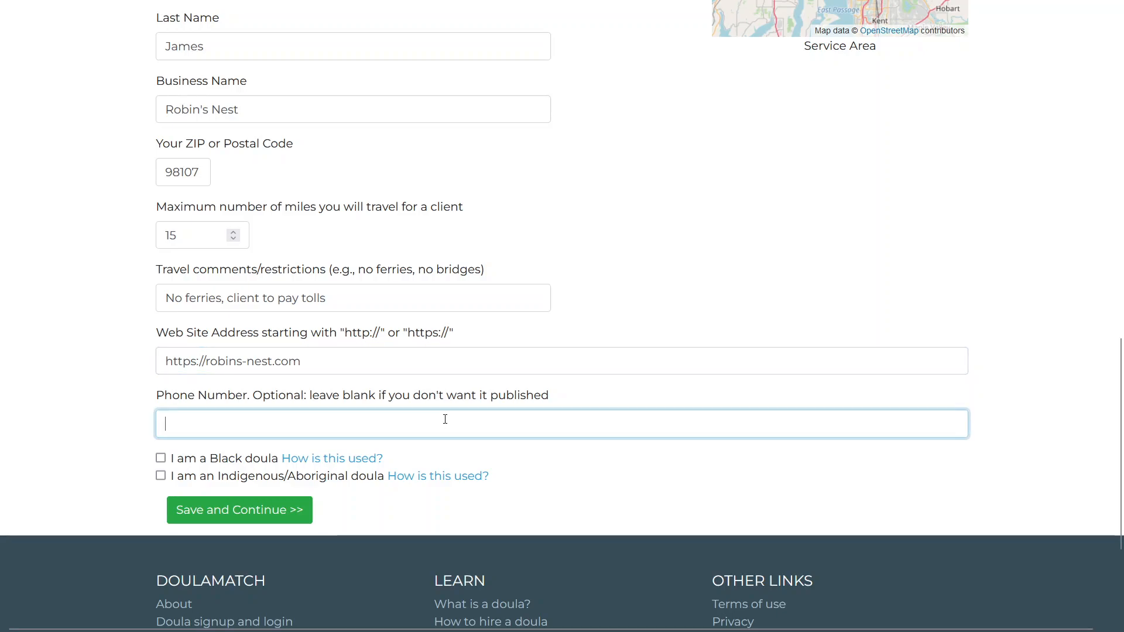
{"action": "scroll", "coordinate": [445, 419], "scroll_direction": "down", "scroll_amount": 2}
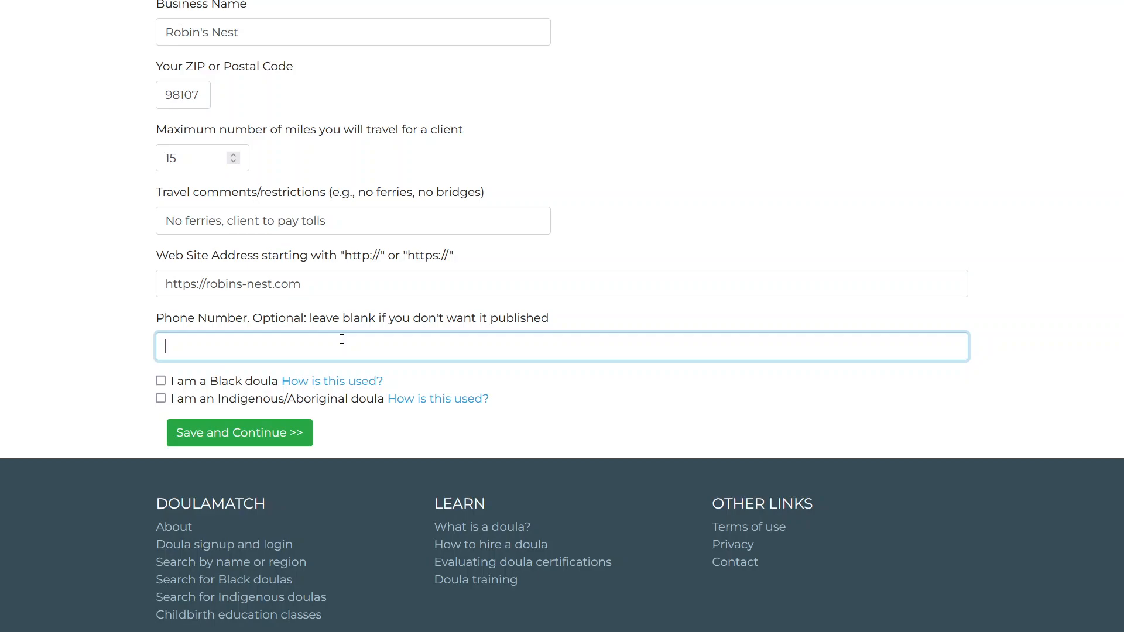
{"action": "scroll", "coordinate": [342, 339], "scroll_direction": "down", "scroll_amount": 2}
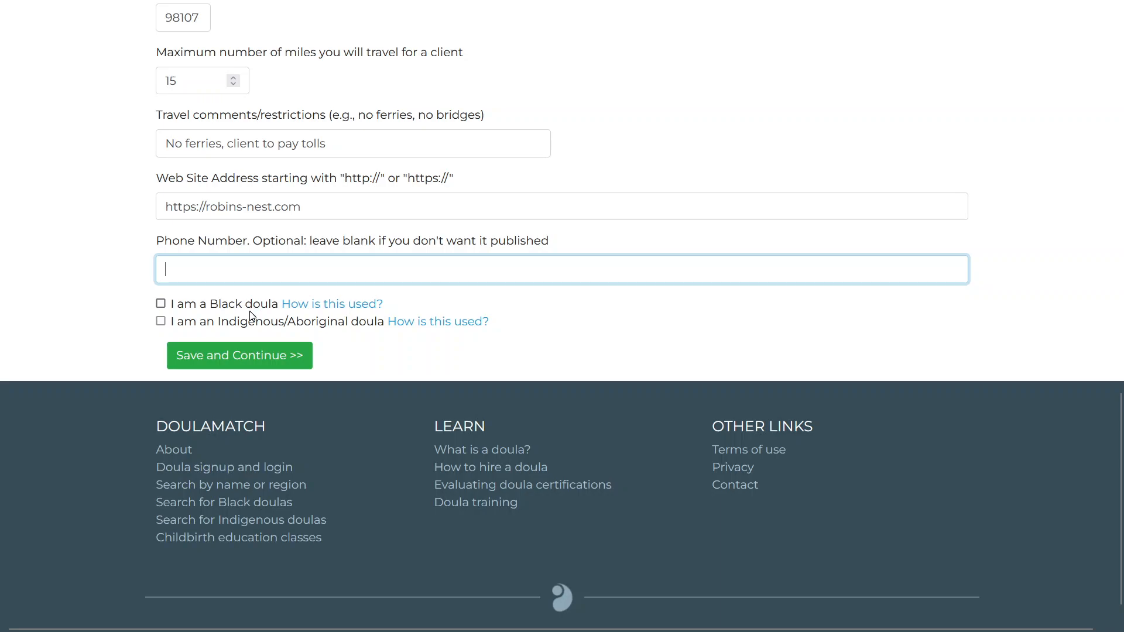
{"action": "scroll", "coordinate": [229, 354], "scroll_direction": "up", "scroll_amount": 10}
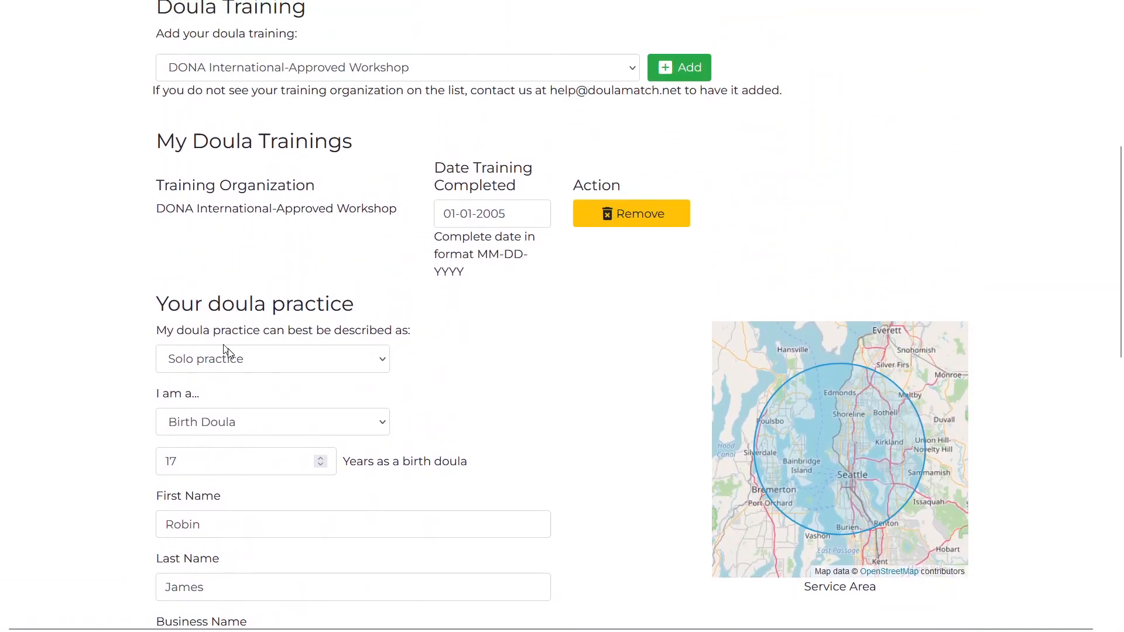
{"action": "scroll", "coordinate": [229, 352], "scroll_direction": "up", "scroll_amount": 1}
{"action": "scroll", "coordinate": [229, 352], "scroll_direction": "down", "scroll_amount": 12}
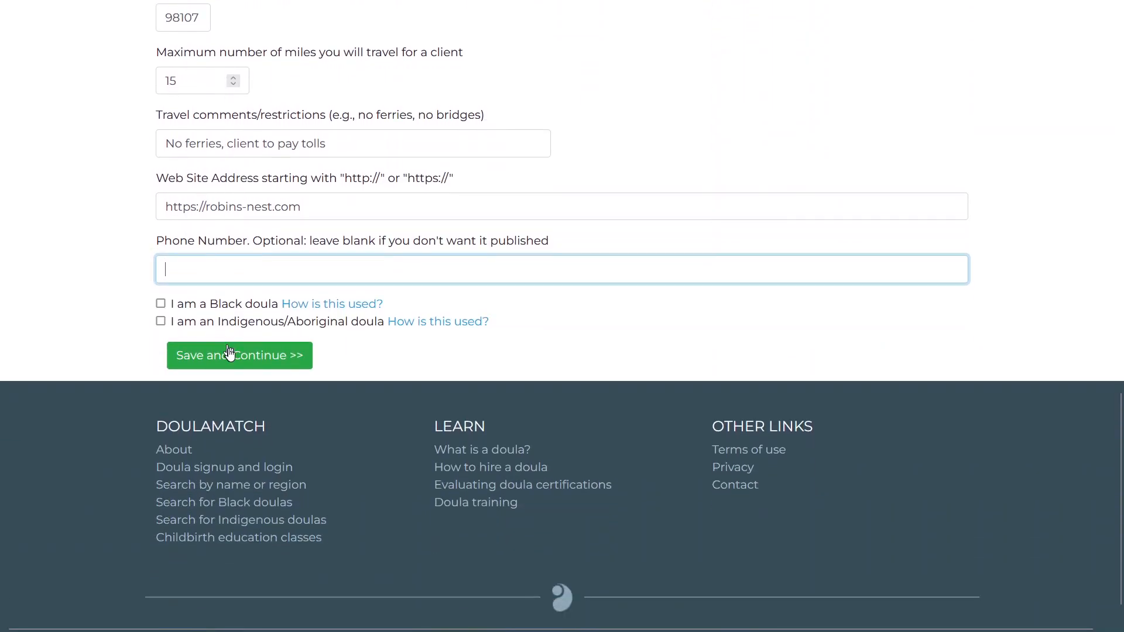
{"action": "left_click", "coordinate": [225, 363]}
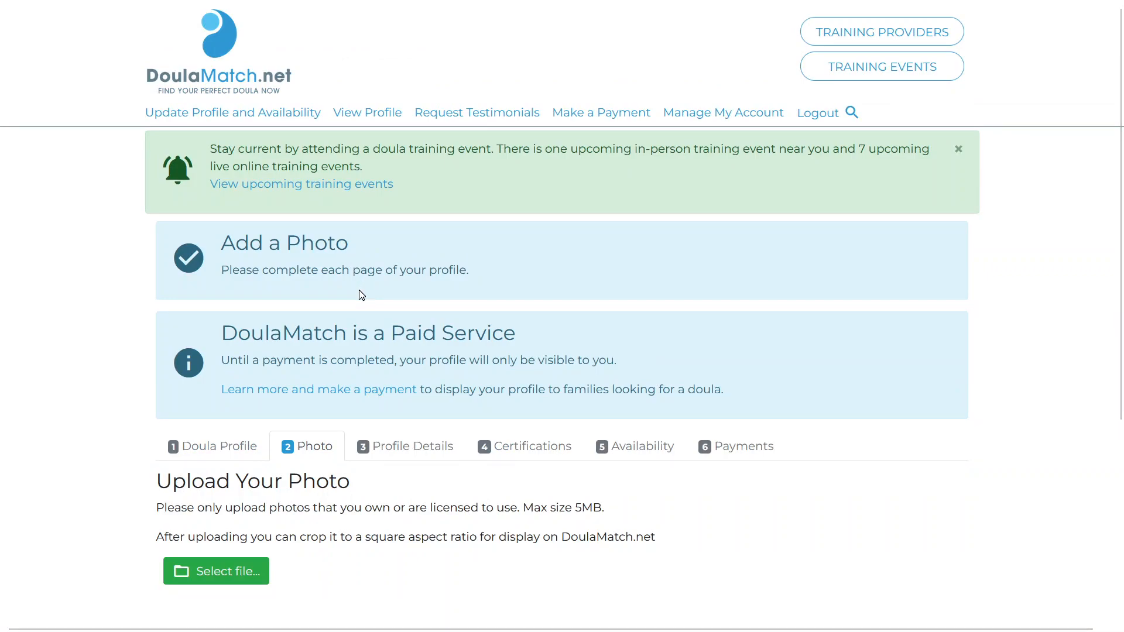
Select profile-photo.png from the Desktop folder as the profile photo to upload
{"action": "scroll", "coordinate": [362, 295], "scroll_direction": "down", "scroll_amount": 2}
{"action": "scroll", "coordinate": [361, 294], "scroll_direction": "down", "scroll_amount": 4}
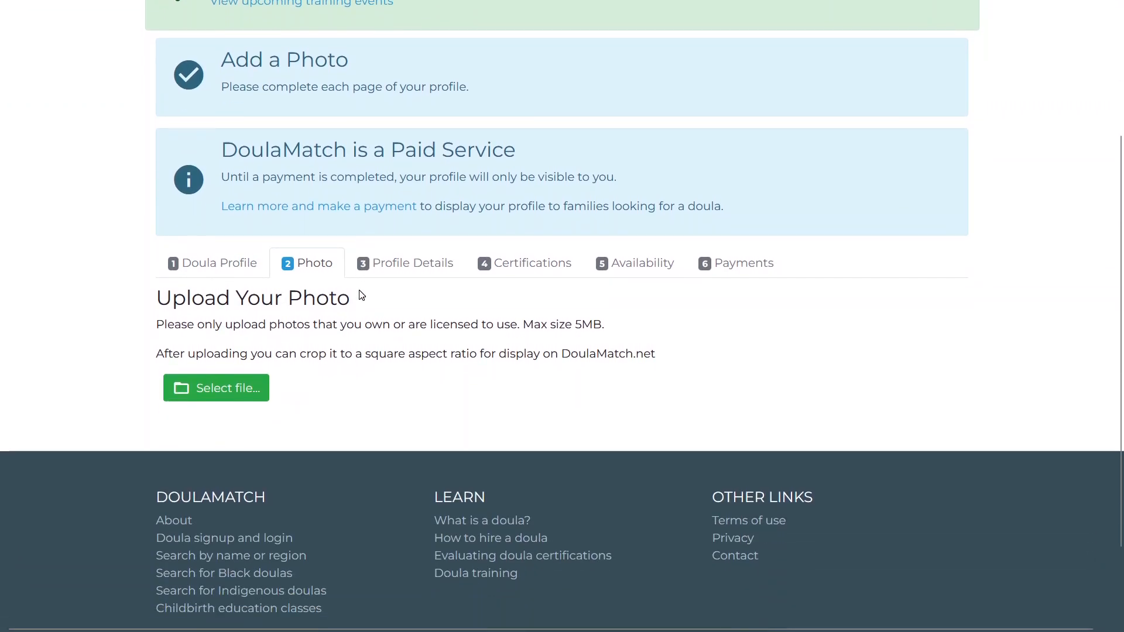
{"action": "left_click", "coordinate": [208, 344]}
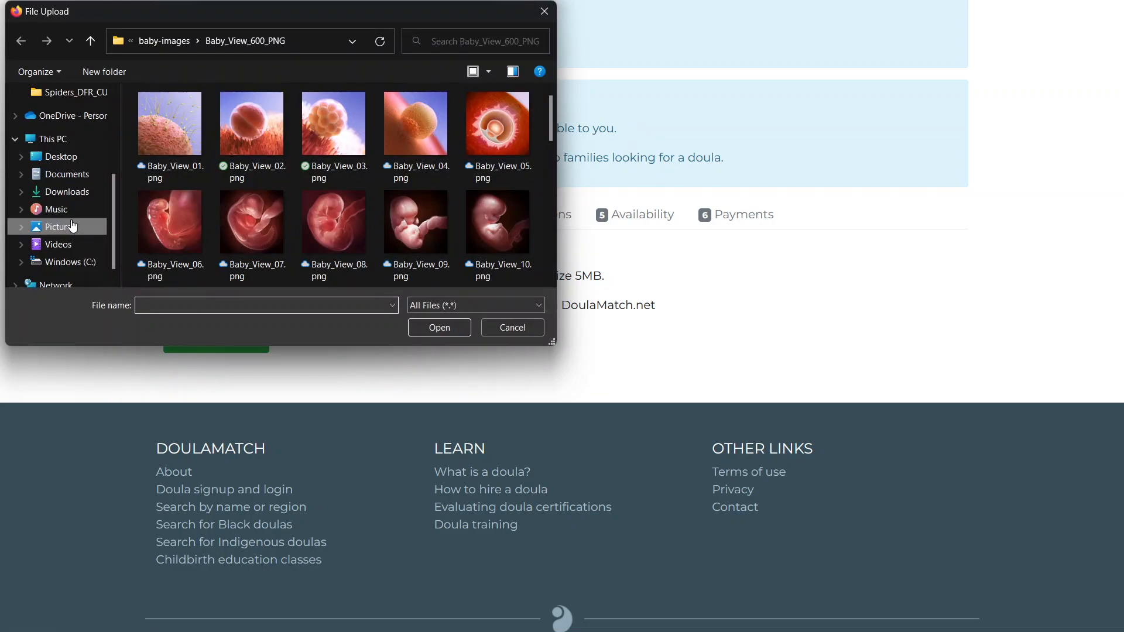
{"action": "left_click", "coordinate": [64, 158]}
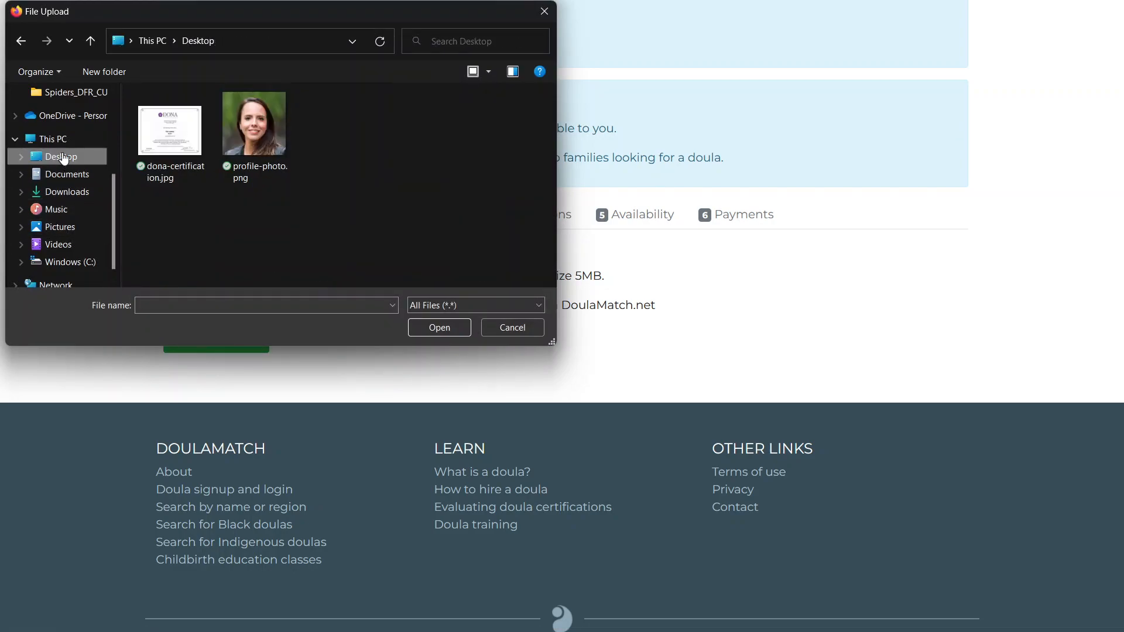
{"action": "double_click", "coordinate": [250, 131]}
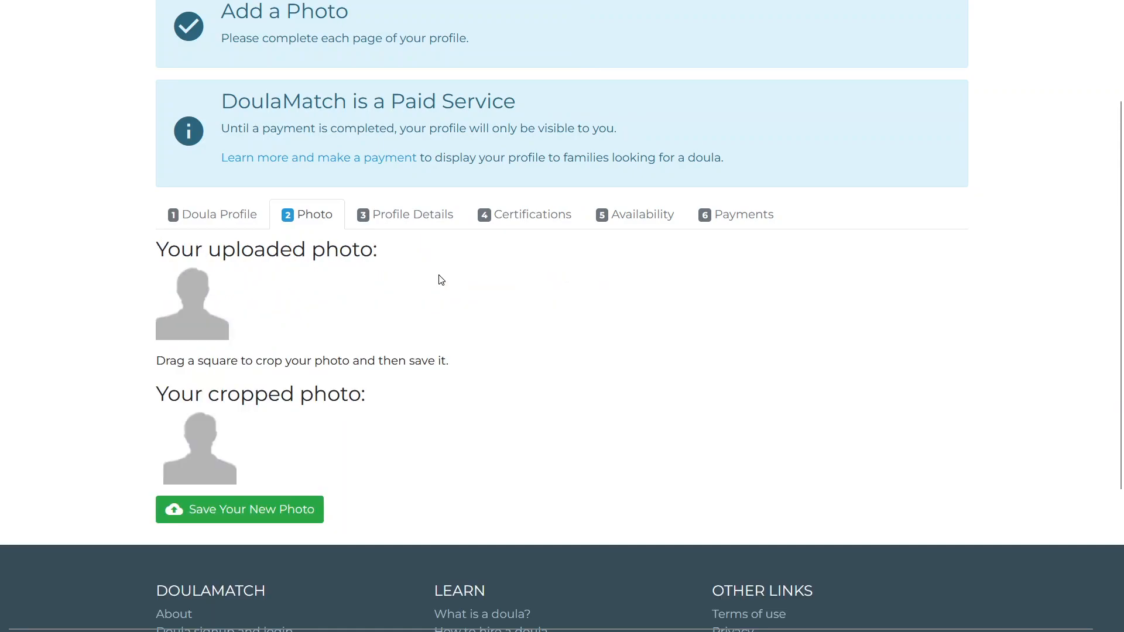
Crop the uploaded photo to a square around the face and save the new photo
{"action": "scroll", "coordinate": [440, 279], "scroll_direction": "down", "scroll_amount": 1}
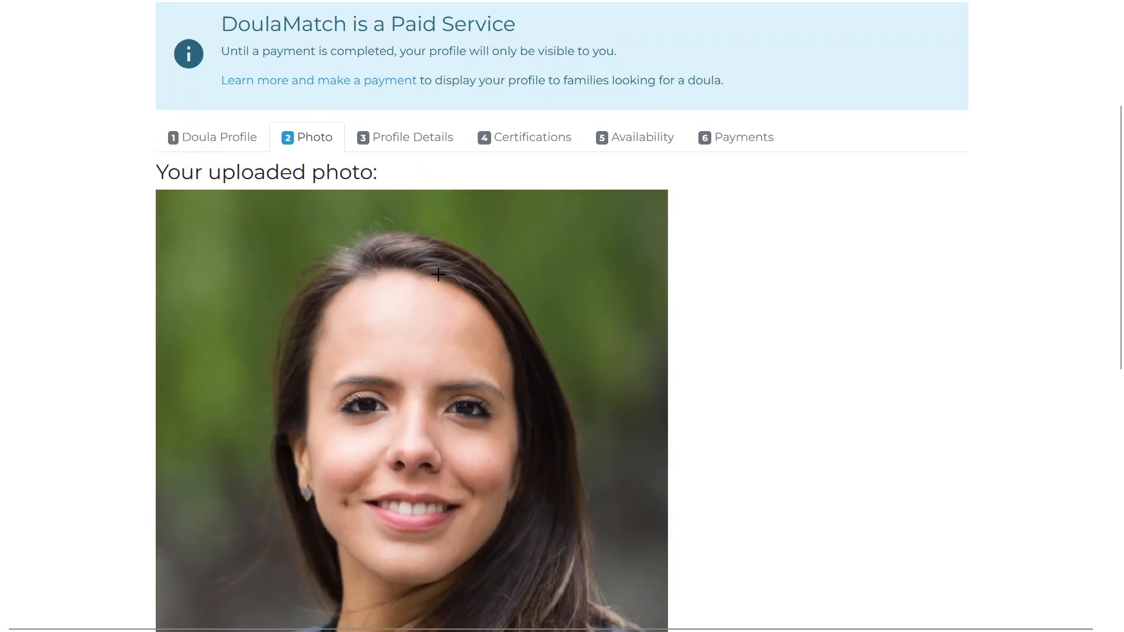
{"action": "scroll", "coordinate": [439, 269], "scroll_direction": "down", "scroll_amount": 3}
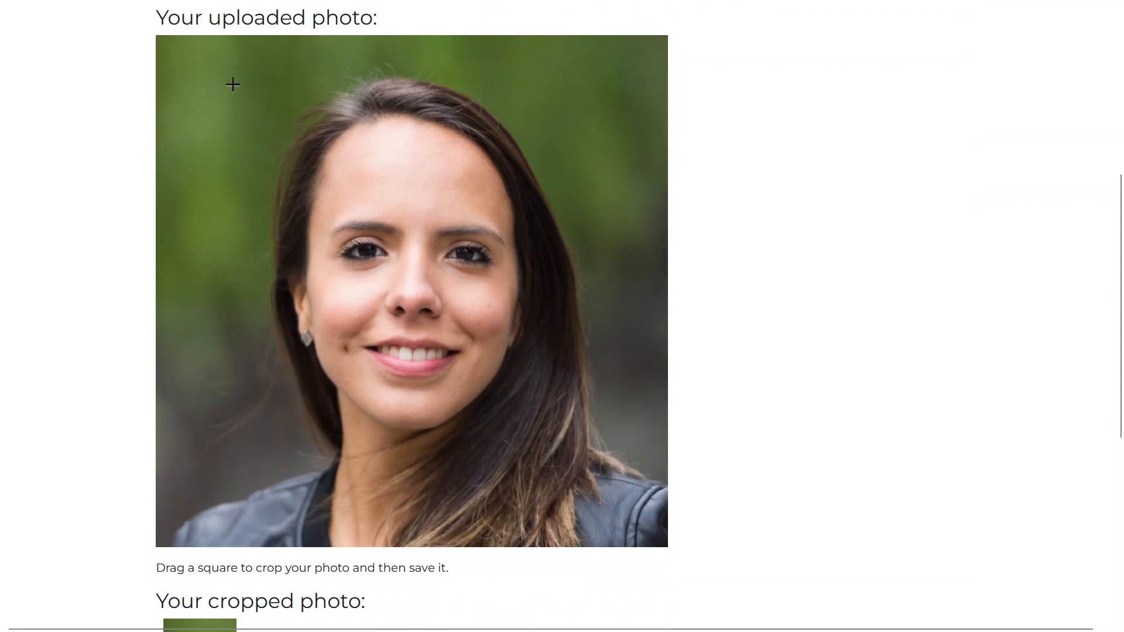
{"action": "left_click_drag", "start_coordinate": [234, 71], "coordinate": [571, 470]}
{"action": "scroll", "coordinate": [827, 441], "scroll_direction": "down", "scroll_amount": 1}
{"action": "scroll", "coordinate": [826, 440], "scroll_direction": "down", "scroll_amount": 4}
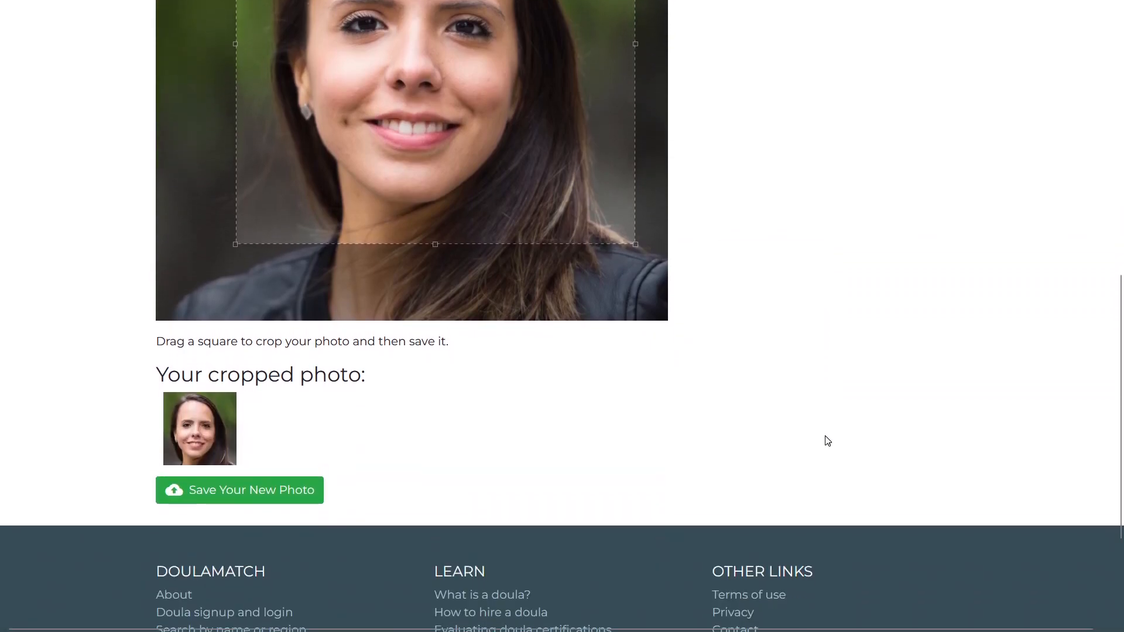
{"action": "left_click", "coordinate": [284, 416]}
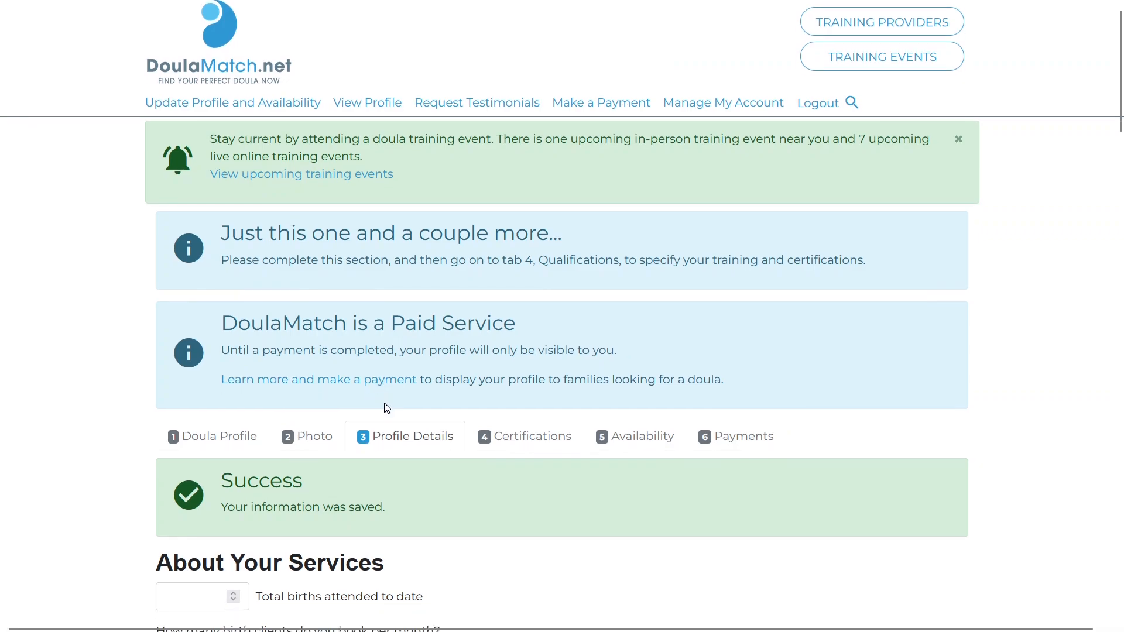
Set total births attended to 75 and the birth clients booked per month to a minimum of 1 and maximum of 2
{"action": "scroll", "coordinate": [384, 404], "scroll_direction": "down", "scroll_amount": 6}
{"action": "scroll", "coordinate": [384, 405], "scroll_direction": "up", "scroll_amount": 2}
{"action": "scroll", "coordinate": [384, 405], "scroll_direction": "up", "scroll_amount": 2}
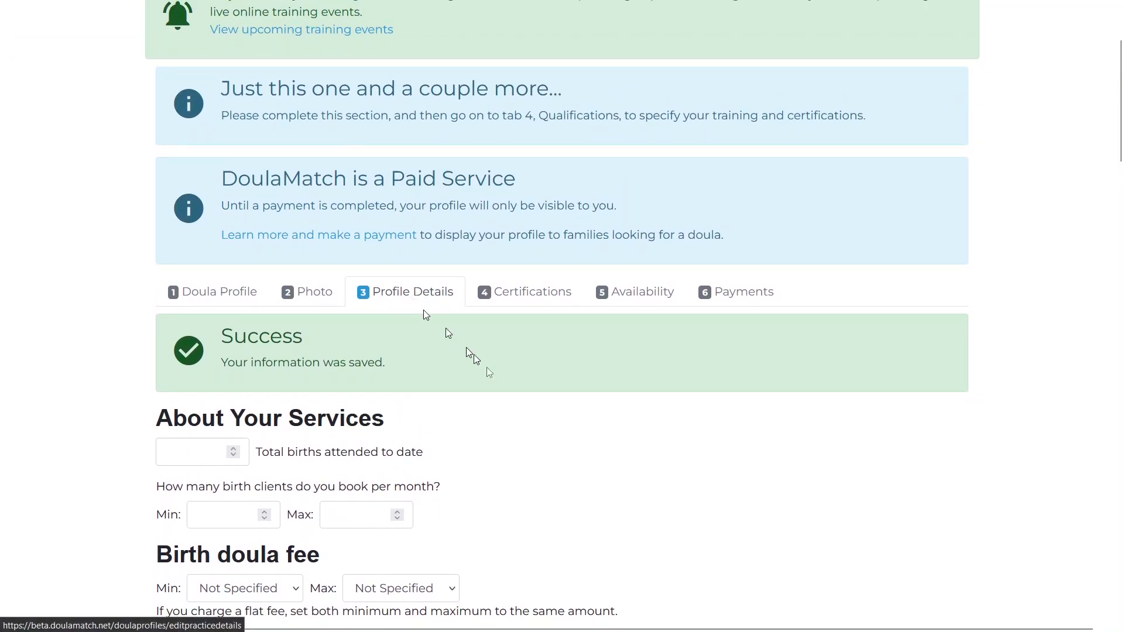
{"action": "scroll", "coordinate": [543, 409], "scroll_direction": "down", "scroll_amount": 1}
{"action": "scroll", "coordinate": [544, 409], "scroll_direction": "down", "scroll_amount": 1}
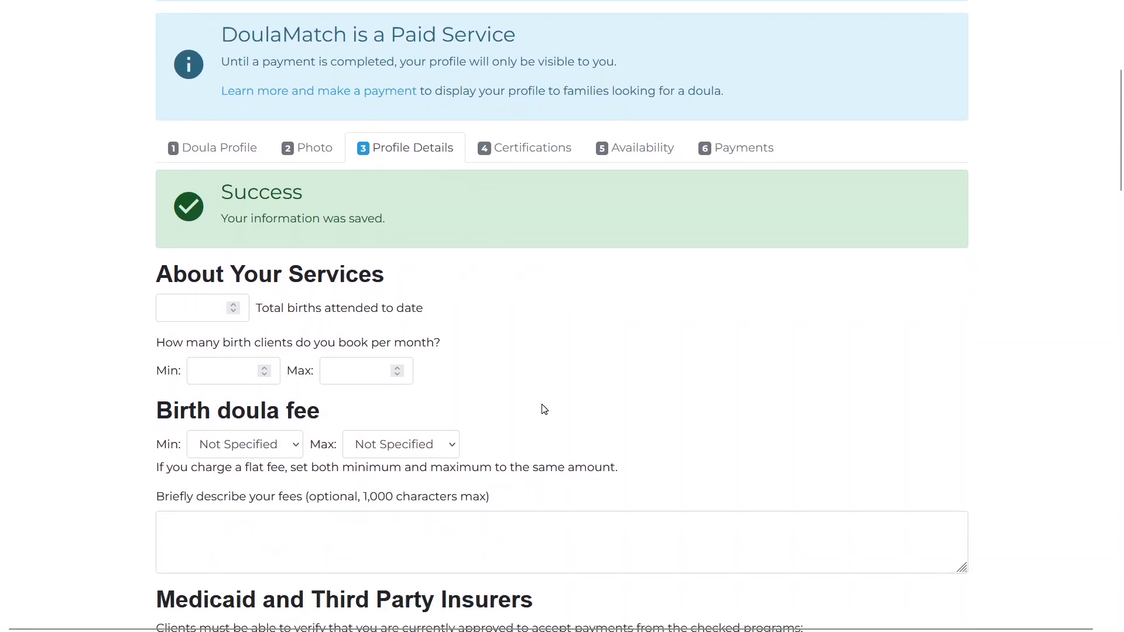
{"action": "scroll", "coordinate": [544, 409], "scroll_direction": "down", "scroll_amount": 1}
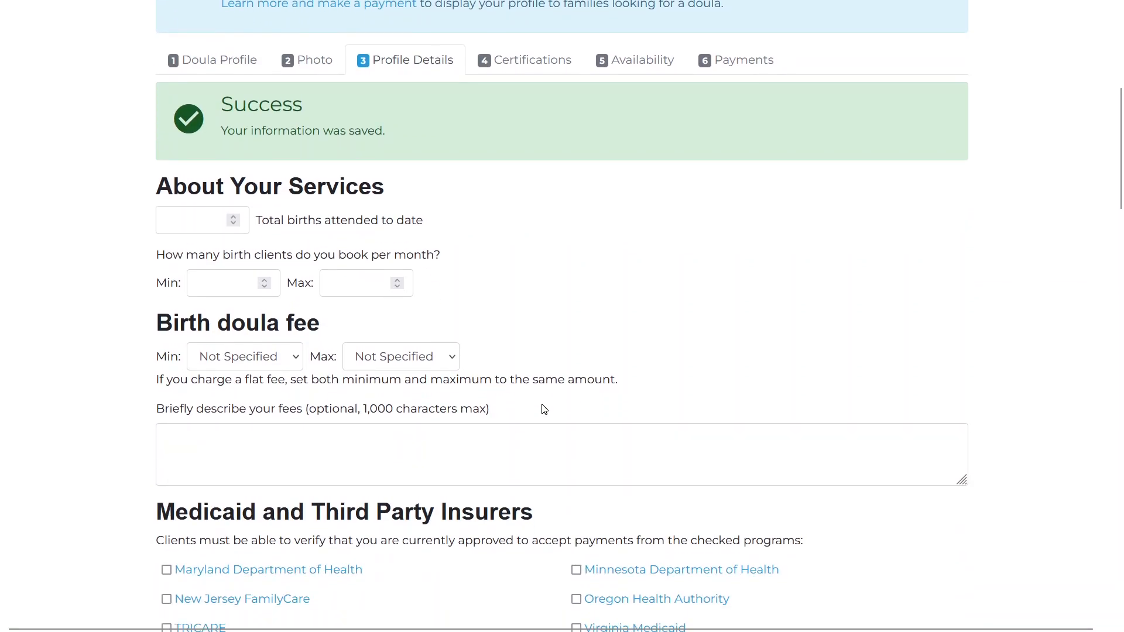
{"action": "left_click", "coordinate": [208, 221]}
{"action": "type", "text": "75"}
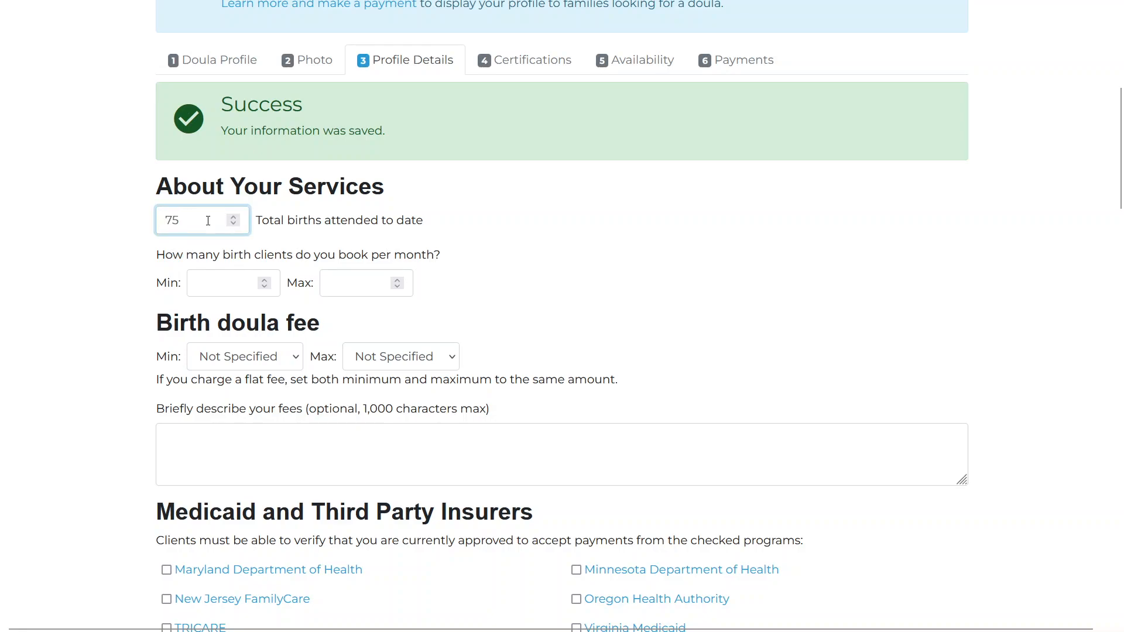
{"action": "left_click", "coordinate": [234, 288]}
{"action": "type", "text": "1"}
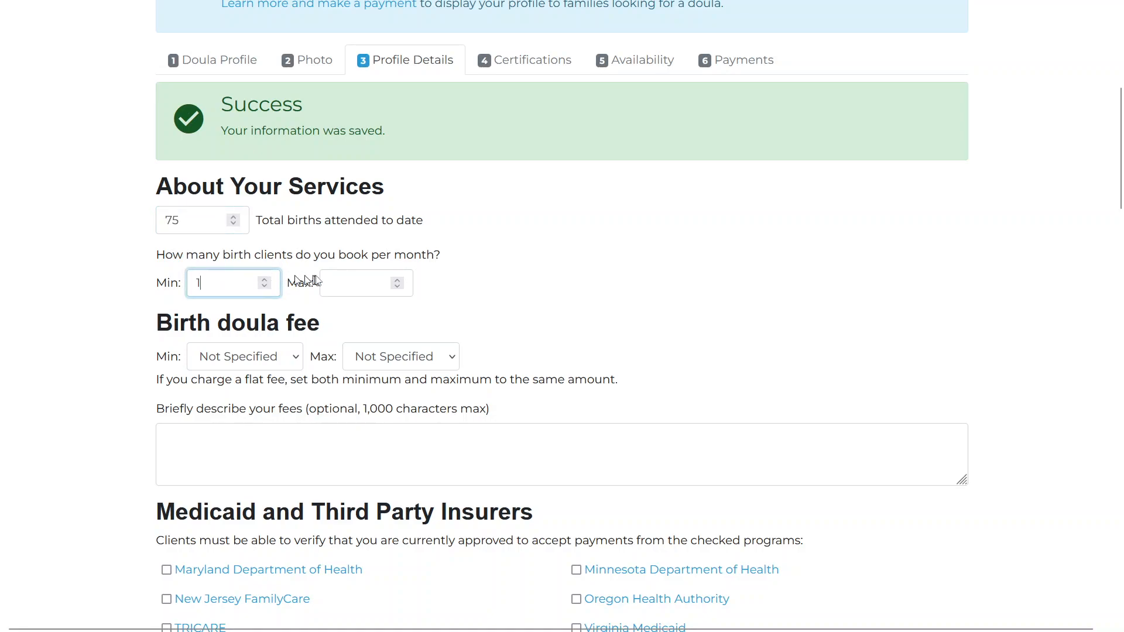
{"action": "left_click", "coordinate": [343, 287]}
{"action": "type", "text": "2"}
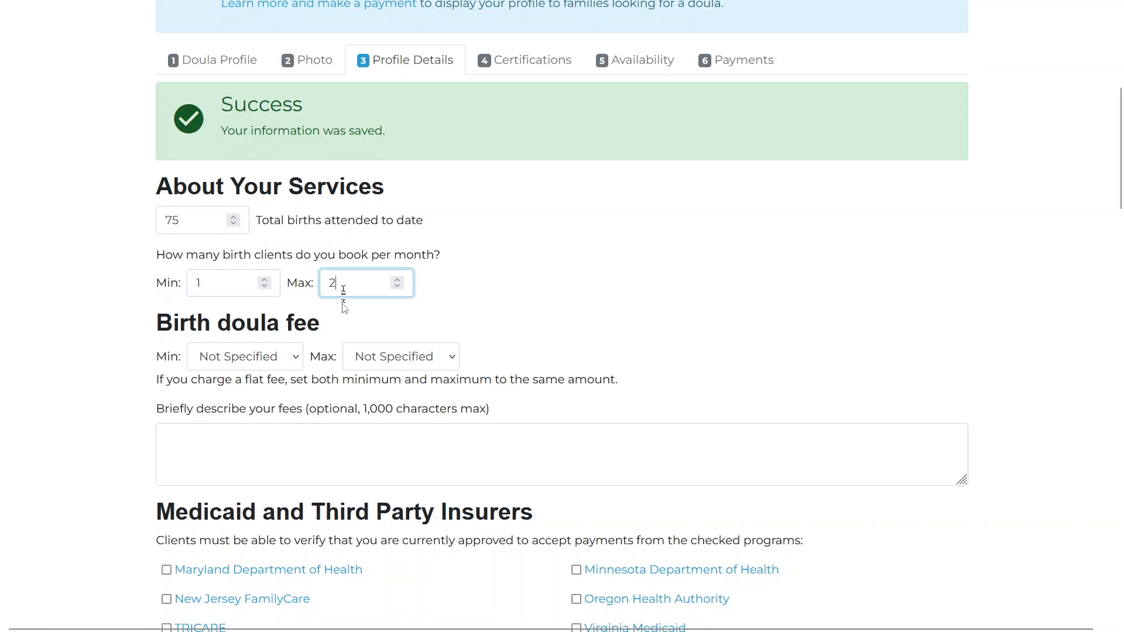
Set a flat birth doula fee by choosing $1100 as both the minimum and the maximum
{"action": "left_click", "coordinate": [295, 358]}
{"action": "scroll", "coordinate": [271, 261], "scroll_direction": "down", "scroll_amount": 12}
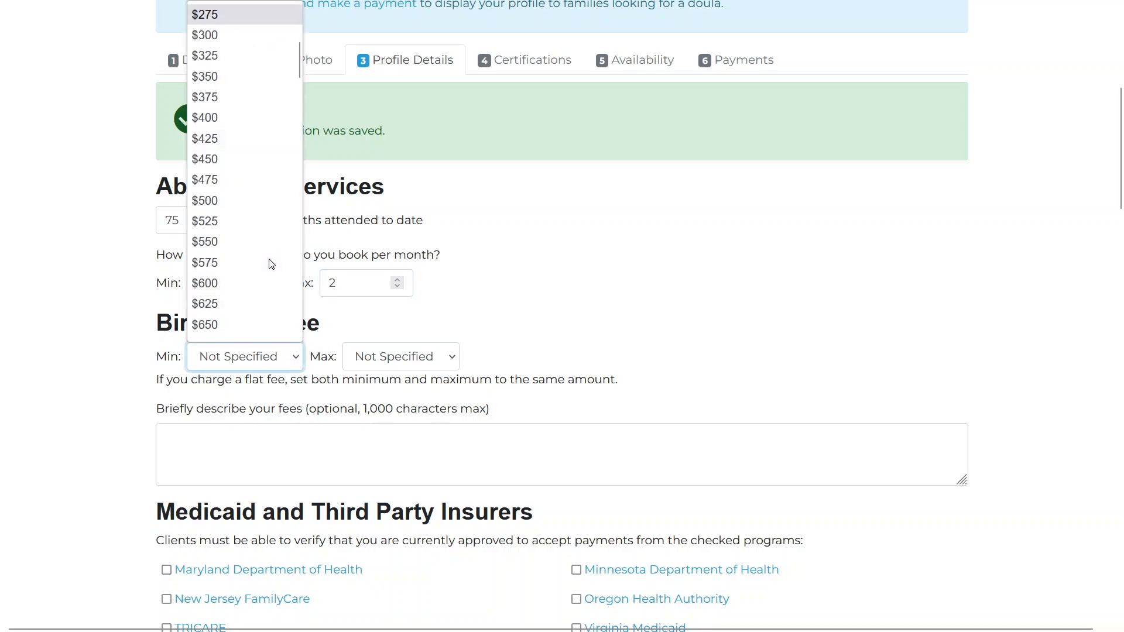
{"action": "left_click", "coordinate": [240, 202]}
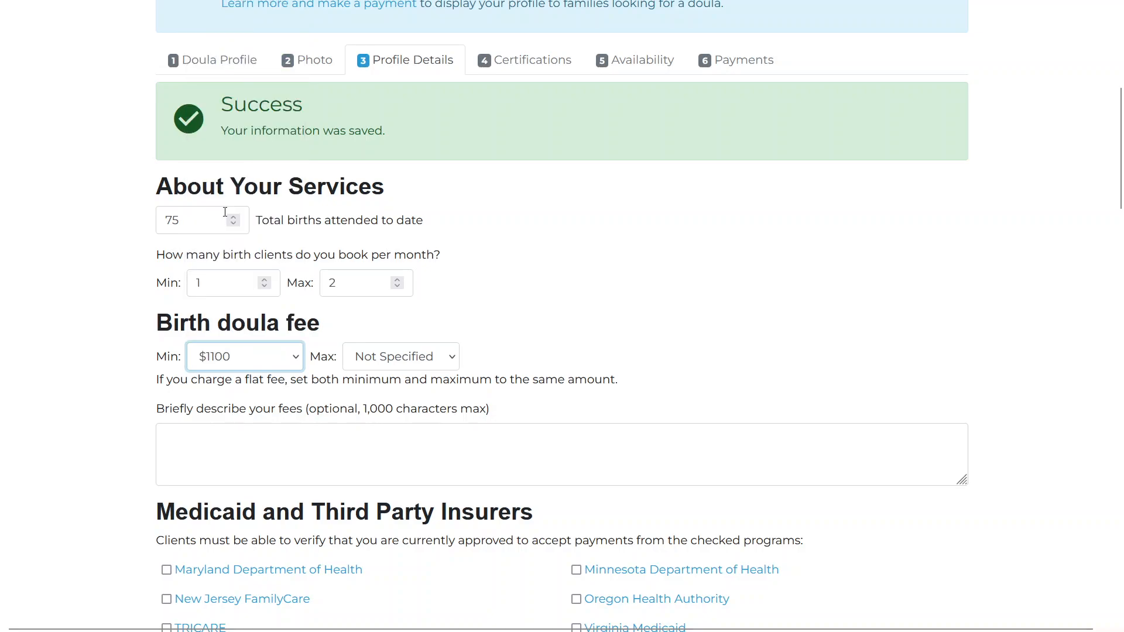
{"action": "left_click", "coordinate": [407, 364]}
{"action": "scroll", "coordinate": [394, 211], "scroll_direction": "down", "scroll_amount": 12}
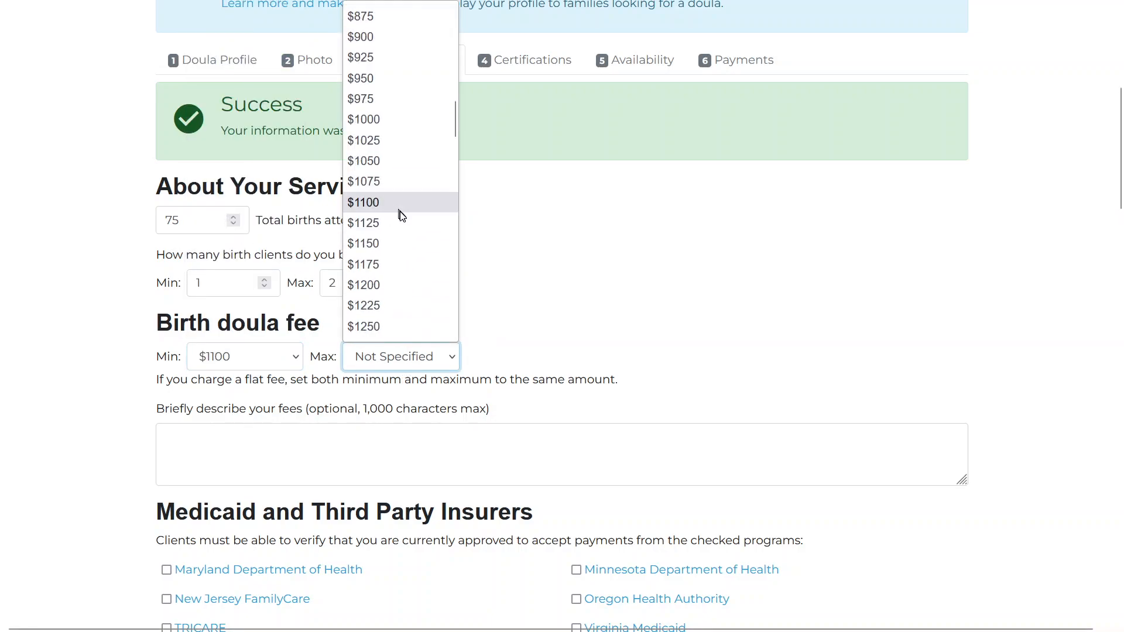
{"action": "left_click", "coordinate": [401, 210]}
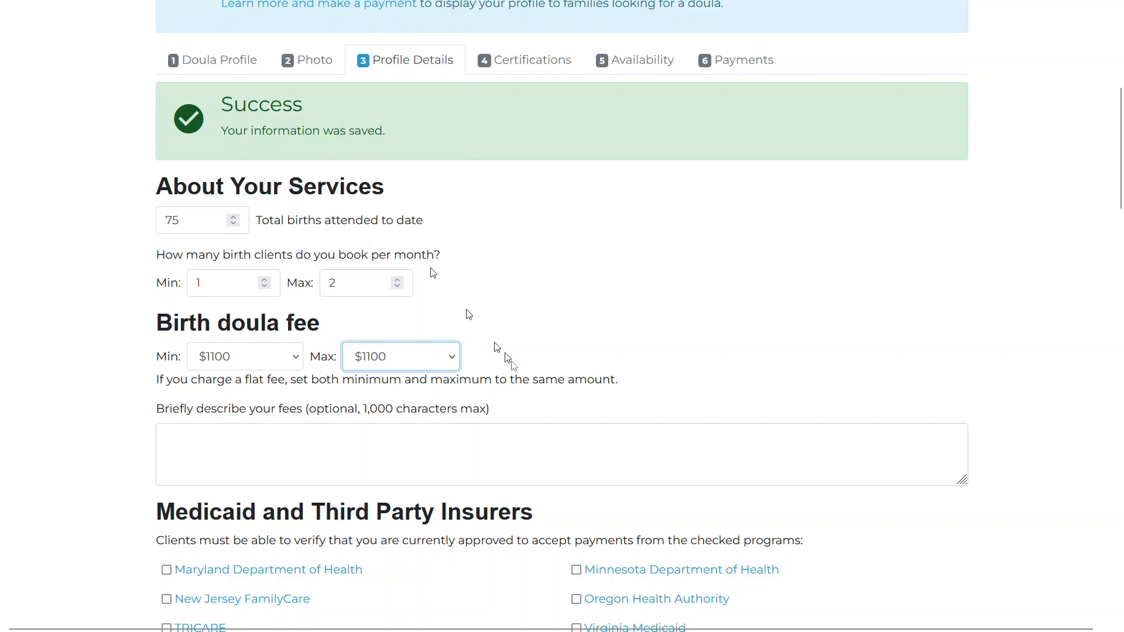
Enter the fee description "One prenatal, support during labor and delivery, two postpartum visits"
{"action": "scroll", "coordinate": [547, 388], "scroll_direction": "down", "scroll_amount": 1}
{"action": "left_click", "coordinate": [547, 388]}
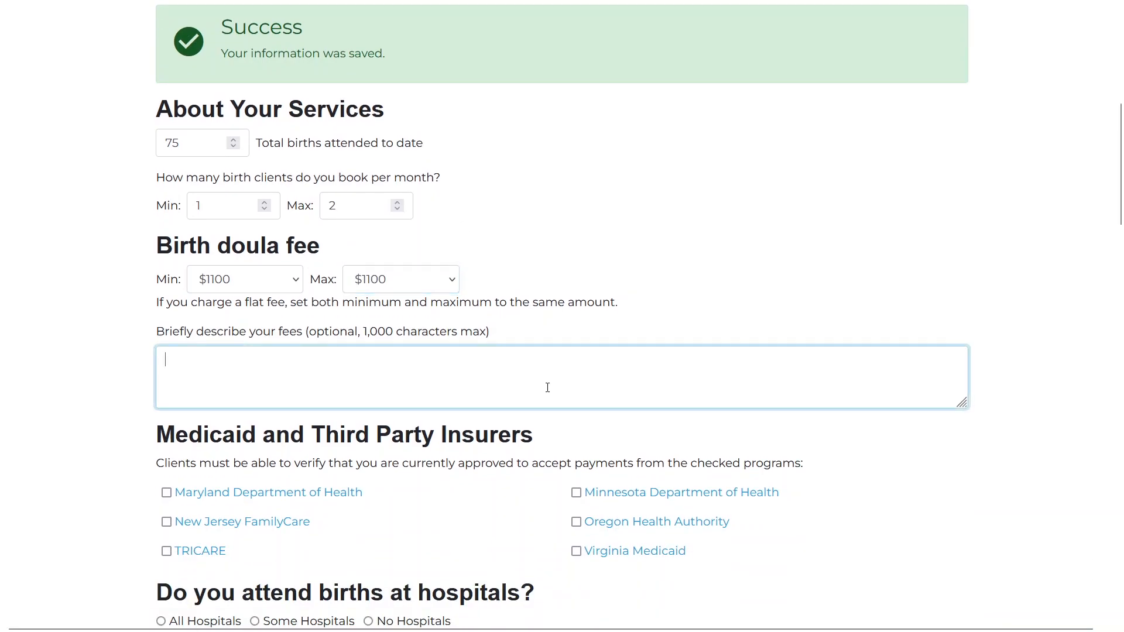
{"action": "type", "text": "One pre"}
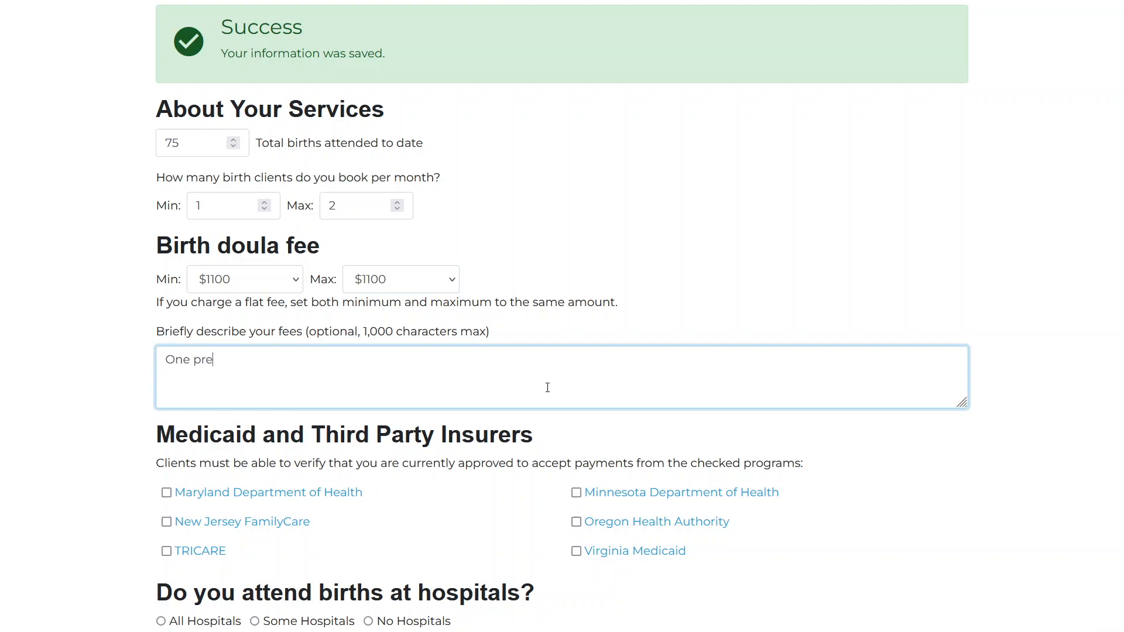
{"action": "type", "text": "natal, support during "}
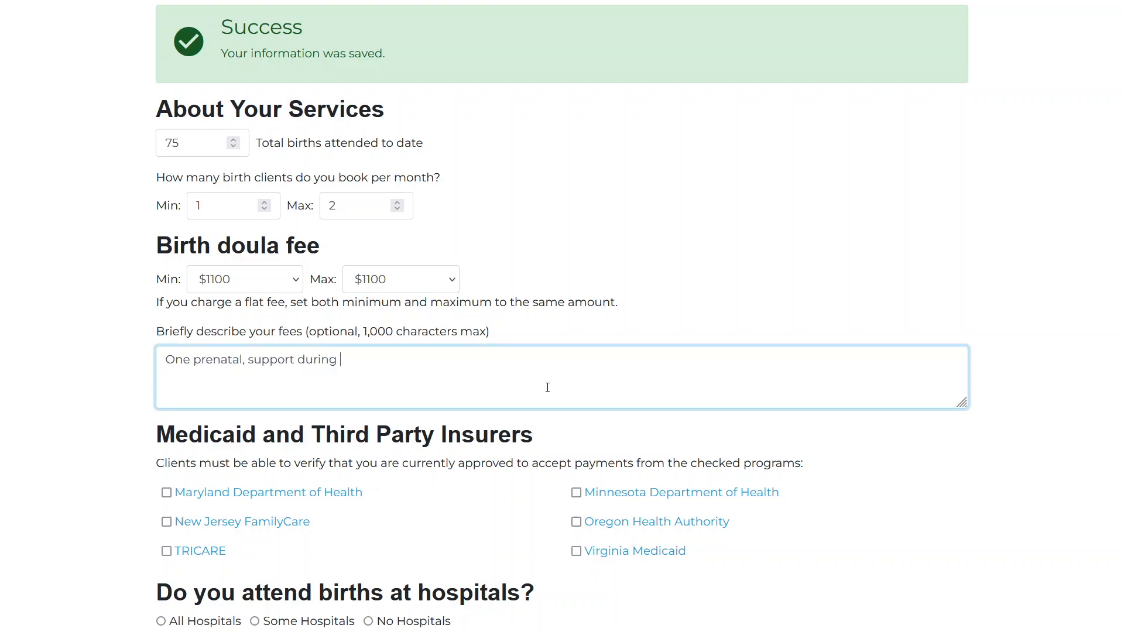
{"action": "type", "text": "labor and delivery, two "}
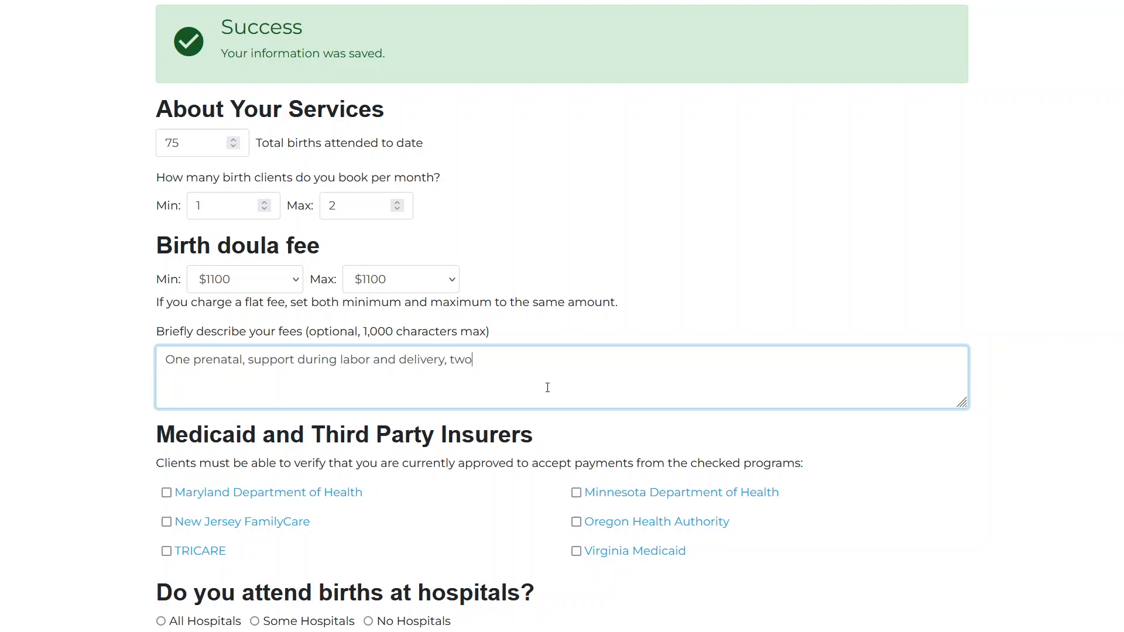
{"action": "type", "text": "post natal visits"}
{"action": "double_click", "coordinate": [514, 360]}
{"action": "type", "text": "partum"}
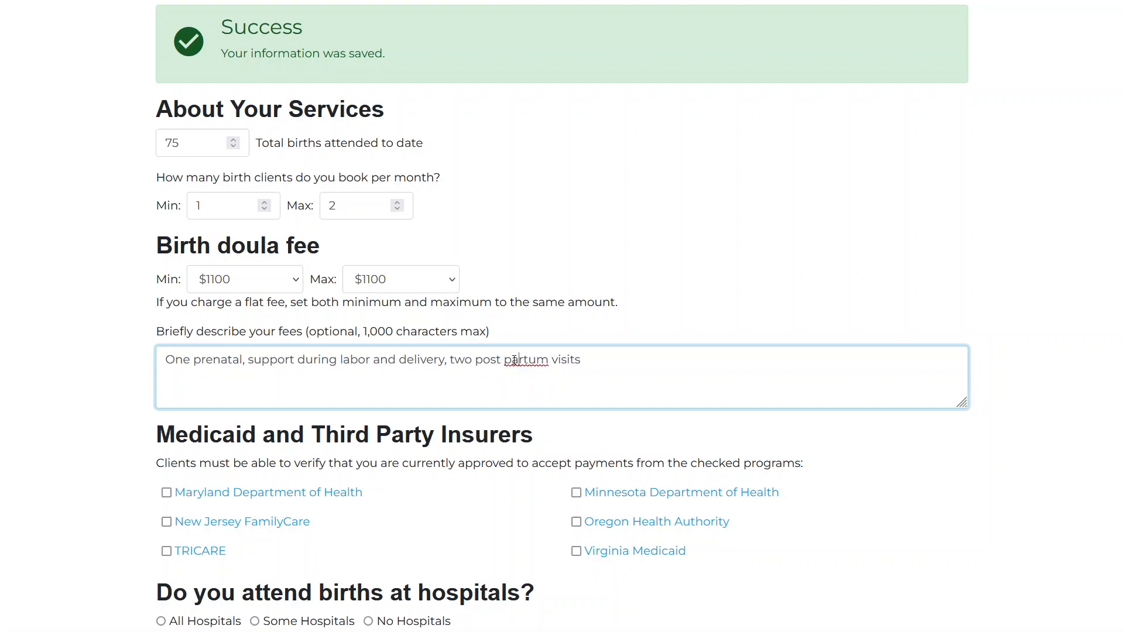
{"action": "key", "text": "BackSpace"}
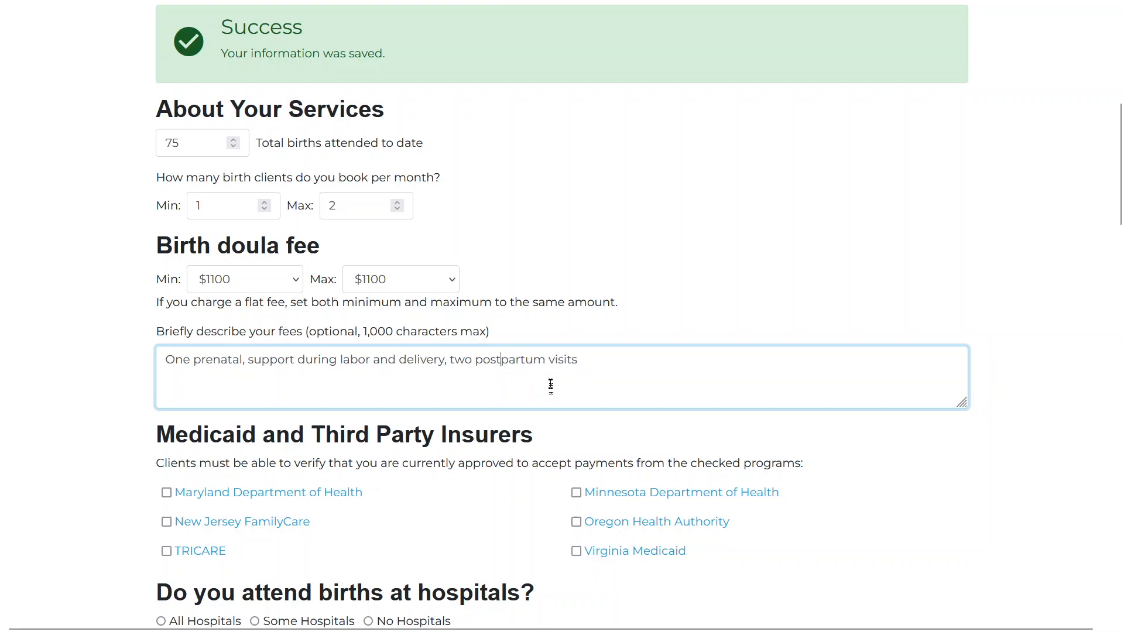
Select Greek, Indonesian and Catalan as the languages spoken
{"action": "scroll", "coordinate": [550, 388], "scroll_direction": "down", "scroll_amount": 2}
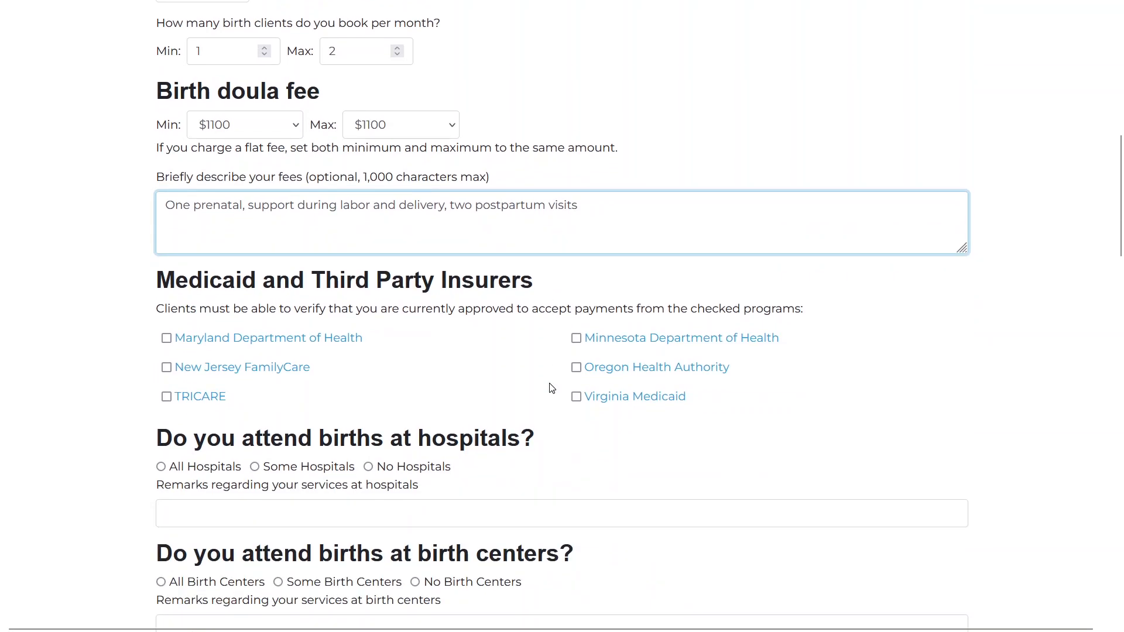
{"action": "scroll", "coordinate": [550, 388], "scroll_direction": "down", "scroll_amount": 1}
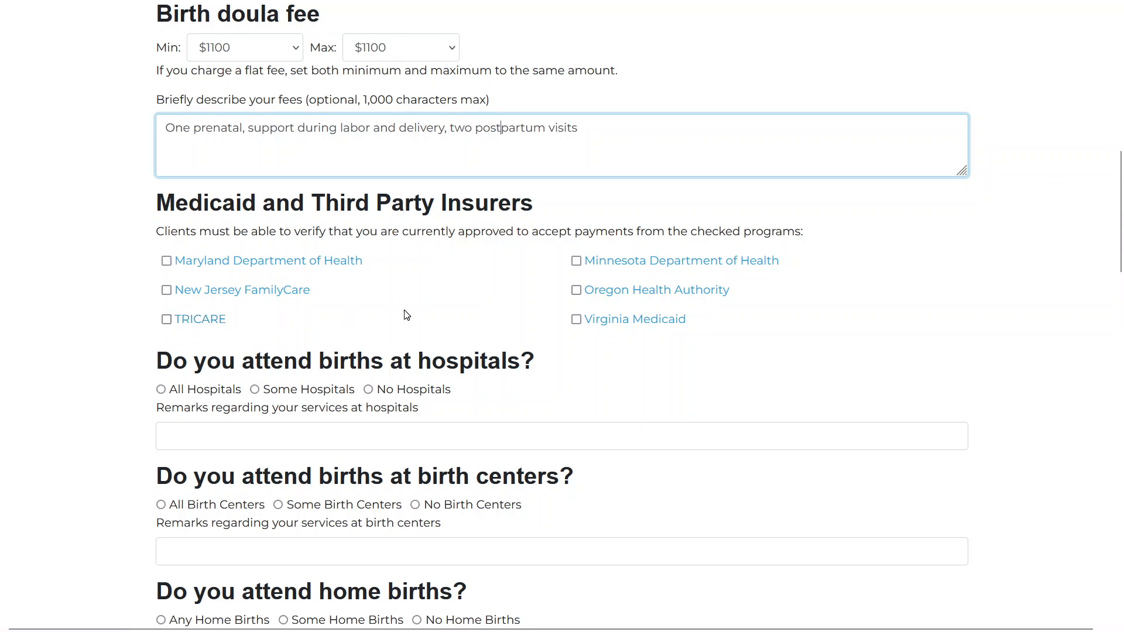
{"action": "scroll", "coordinate": [407, 315], "scroll_direction": "down", "scroll_amount": 1}
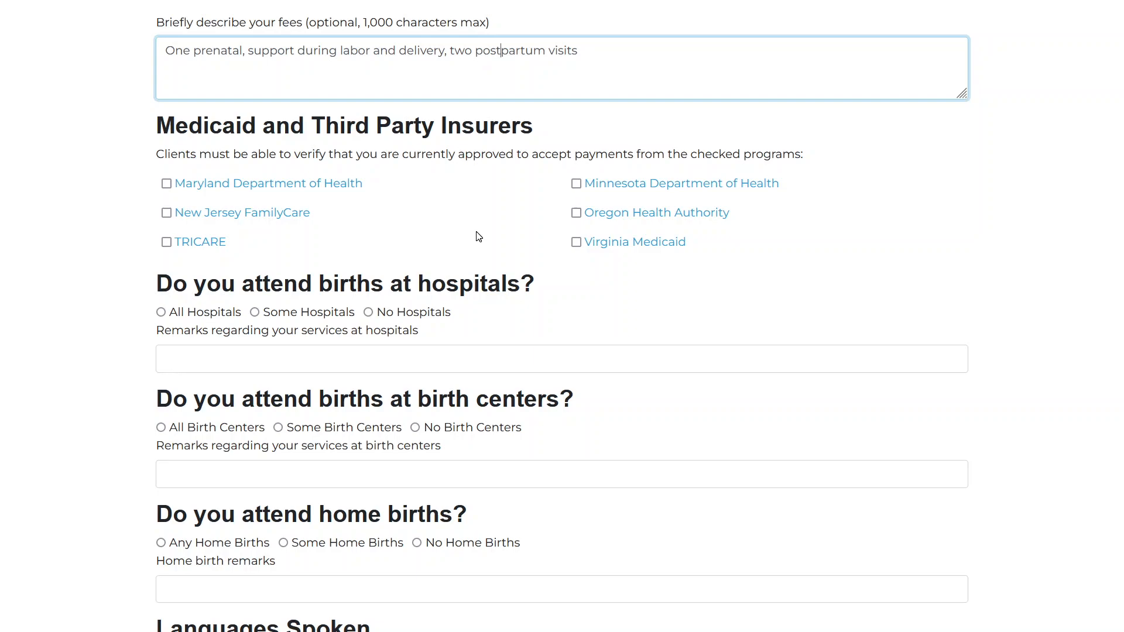
{"action": "scroll", "coordinate": [478, 237], "scroll_direction": "down", "scroll_amount": 5}
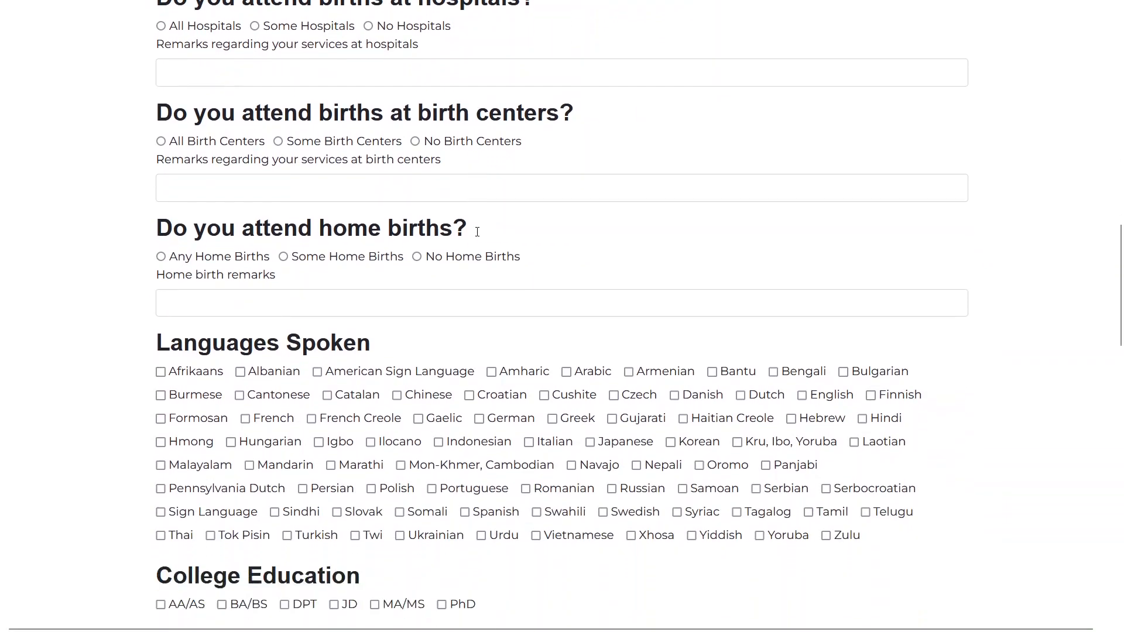
{"action": "scroll", "coordinate": [478, 236], "scroll_direction": "down", "scroll_amount": 3}
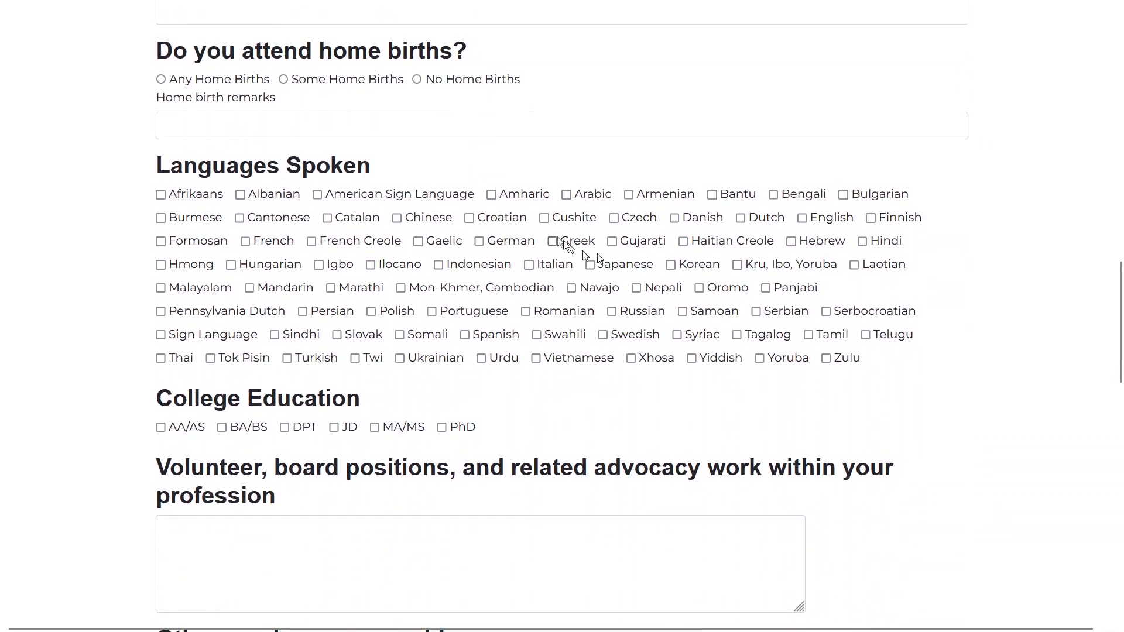
{"action": "left_click", "coordinate": [557, 246]}
{"action": "left_click", "coordinate": [462, 271]}
{"action": "left_click", "coordinate": [328, 219]}
Select First Aid and CPR and Mother roasting as other services provided, and save the profile details
{"action": "scroll", "coordinate": [605, 260], "scroll_direction": "down", "scroll_amount": 1}
{"action": "scroll", "coordinate": [605, 260], "scroll_direction": "down", "scroll_amount": 1}
{"action": "scroll", "coordinate": [605, 260], "scroll_direction": "down", "scroll_amount": 5}
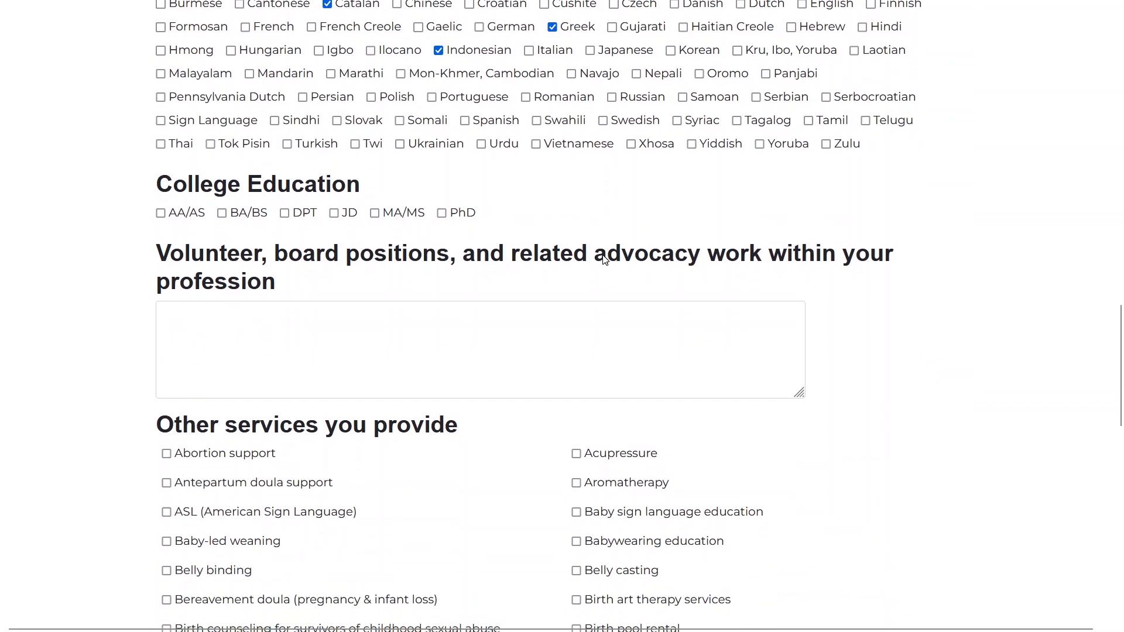
{"action": "scroll", "coordinate": [604, 260], "scroll_direction": "down", "scroll_amount": 1}
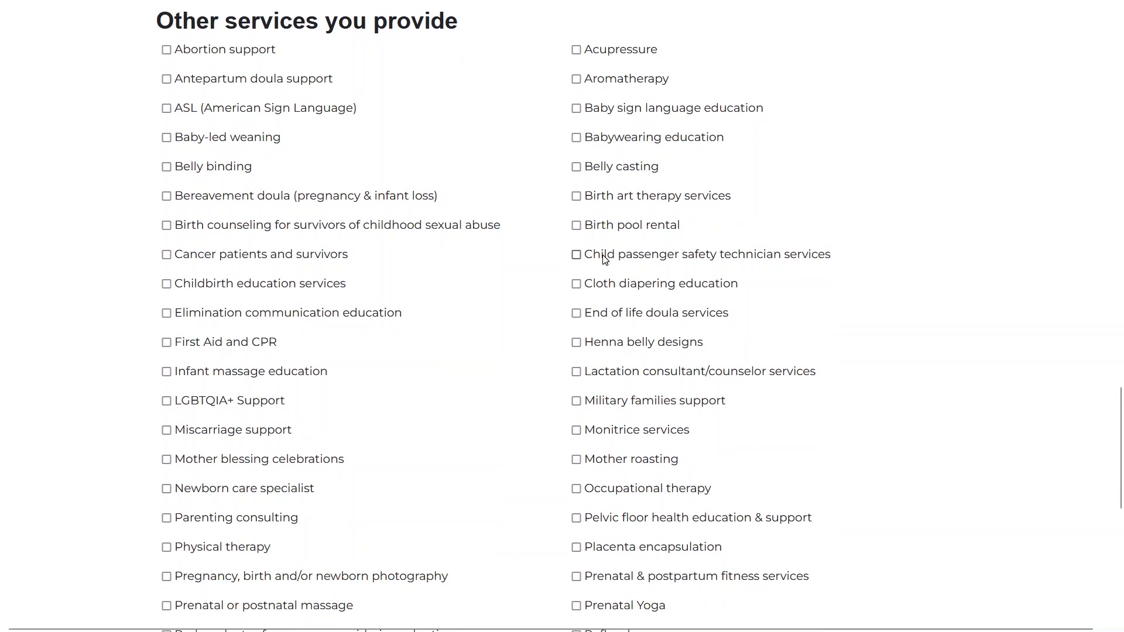
{"action": "scroll", "coordinate": [604, 258], "scroll_direction": "down", "scroll_amount": 4}
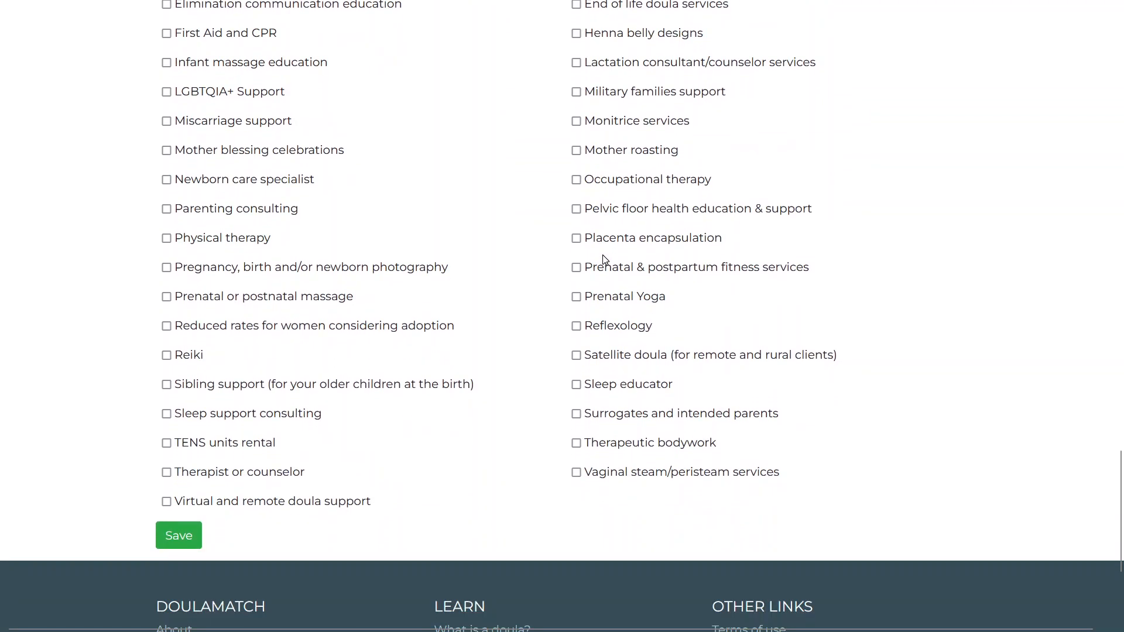
{"action": "scroll", "coordinate": [604, 260], "scroll_direction": "up", "scroll_amount": 4}
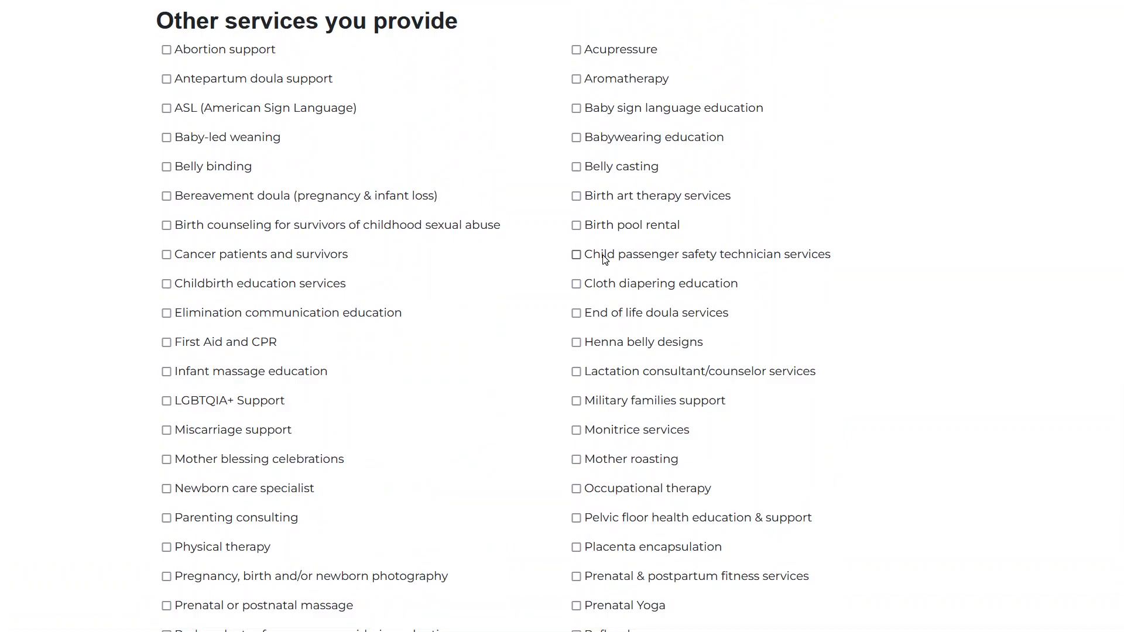
{"action": "scroll", "coordinate": [604, 259], "scroll_direction": "down", "scroll_amount": 1}
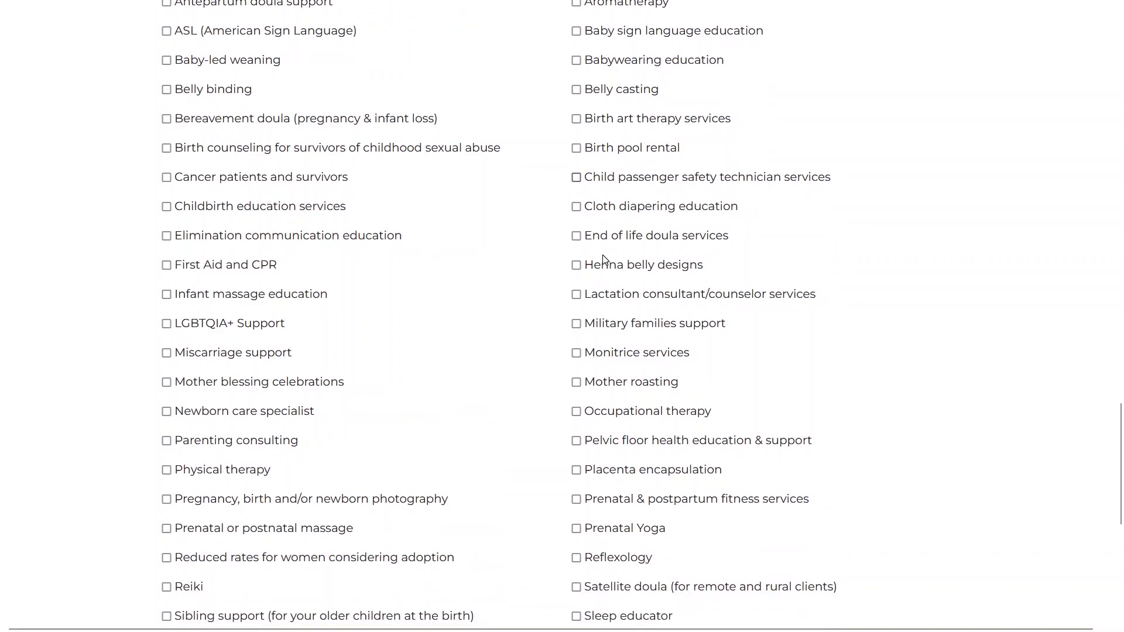
{"action": "left_click", "coordinate": [166, 265]}
{"action": "scroll", "coordinate": [448, 275], "scroll_direction": "down", "scroll_amount": 1}
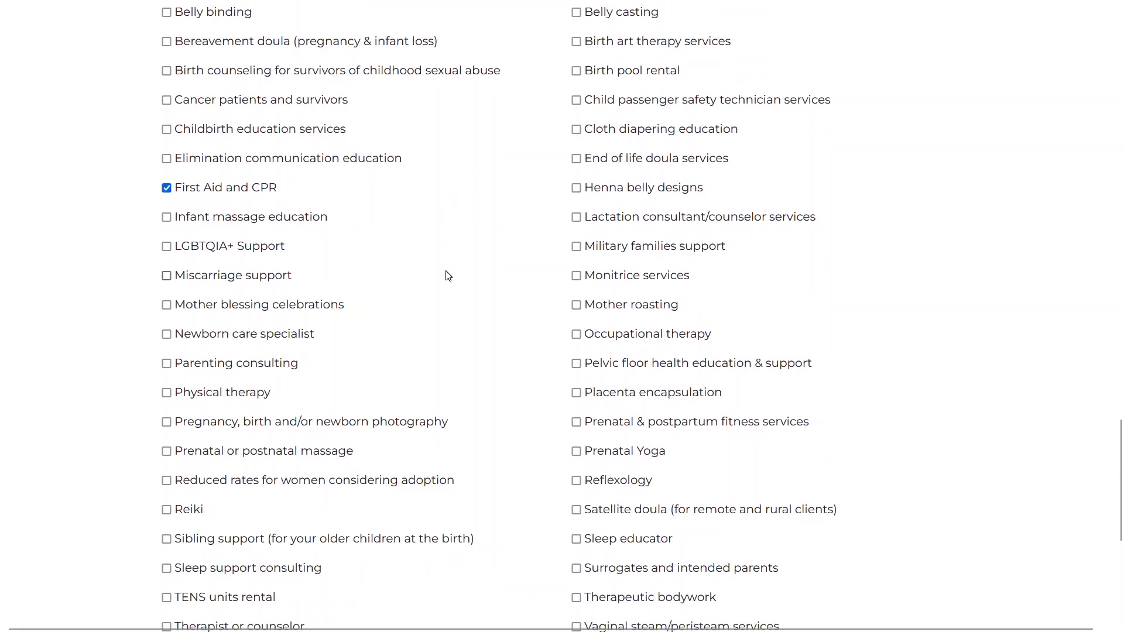
{"action": "scroll", "coordinate": [448, 276], "scroll_direction": "down", "scroll_amount": 2}
{"action": "scroll", "coordinate": [447, 275], "scroll_direction": "up", "scroll_amount": 1}
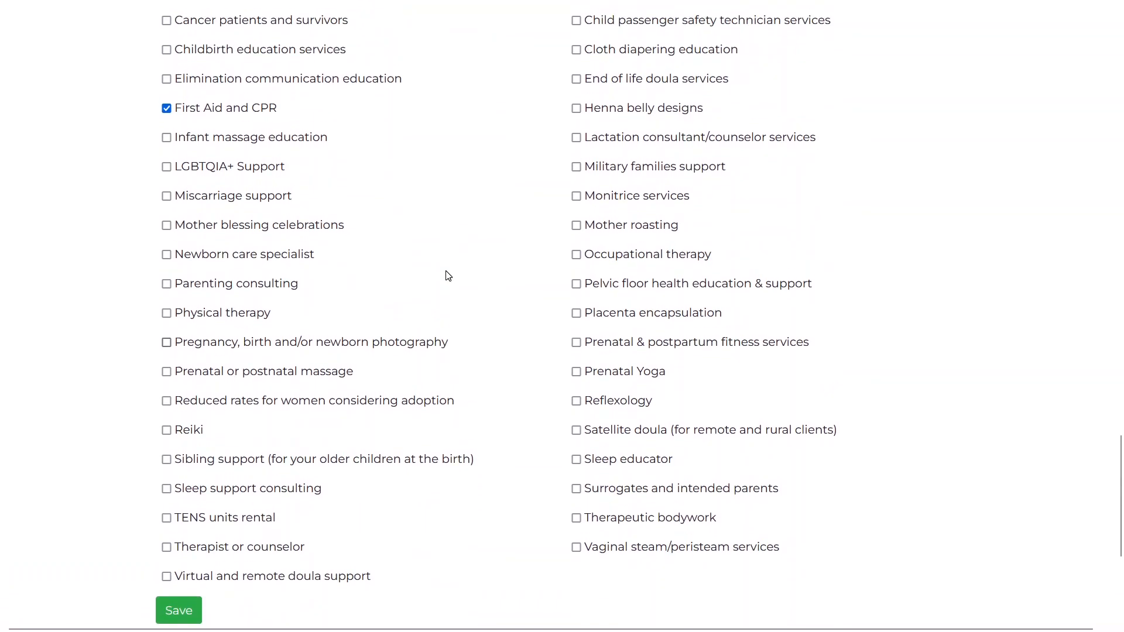
{"action": "left_click", "coordinate": [595, 229]}
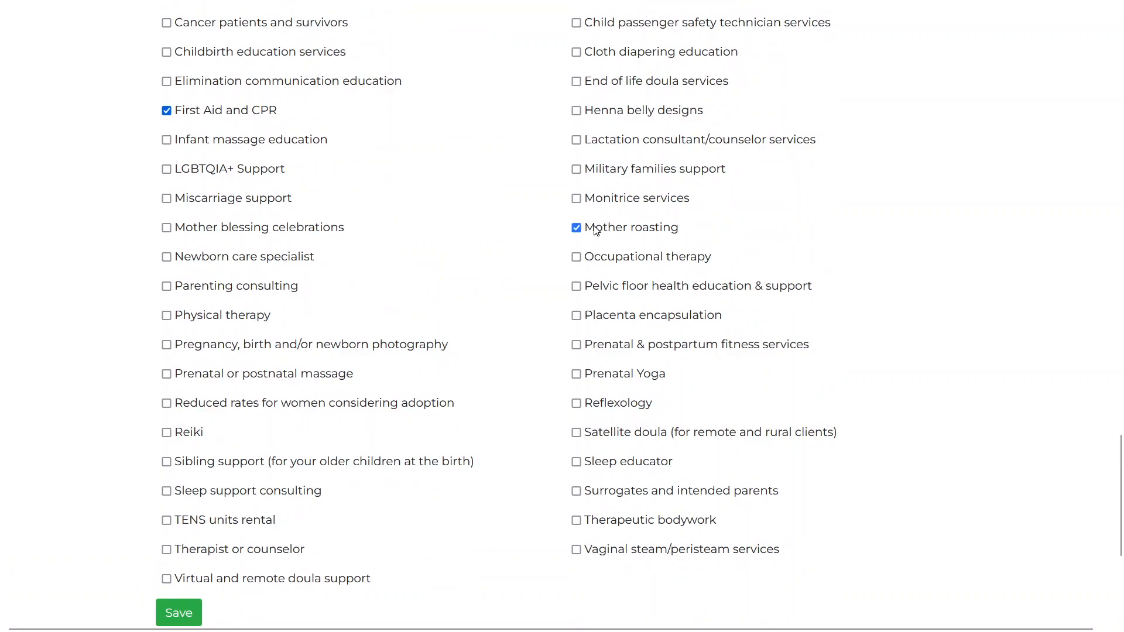
{"action": "scroll", "coordinate": [501, 309], "scroll_direction": "down", "scroll_amount": 1}
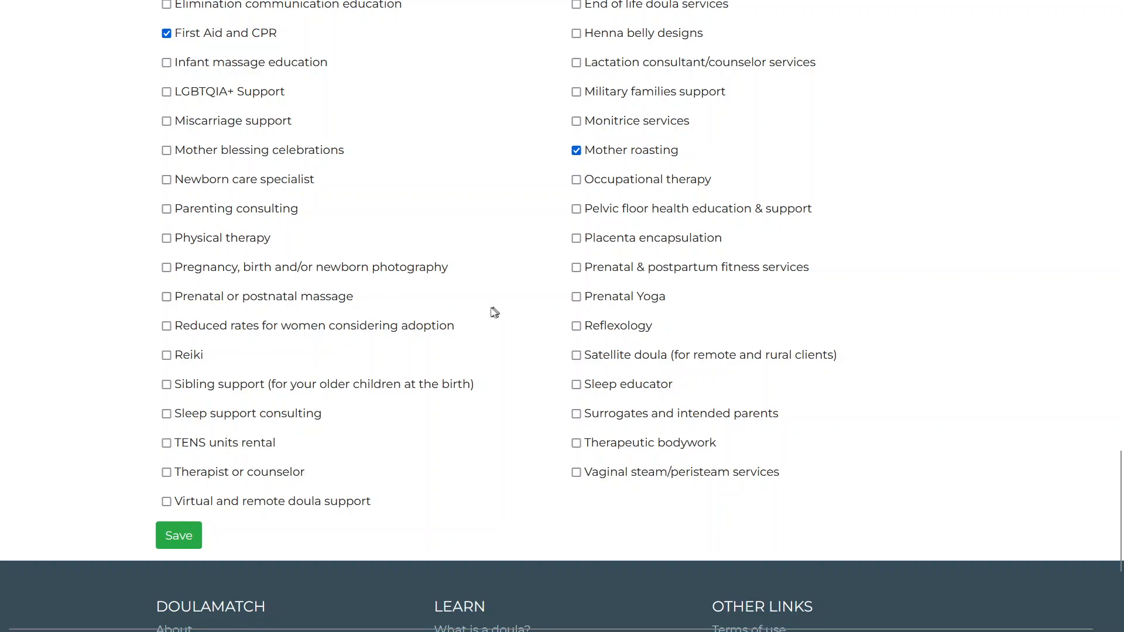
{"action": "left_click", "coordinate": [176, 543]}
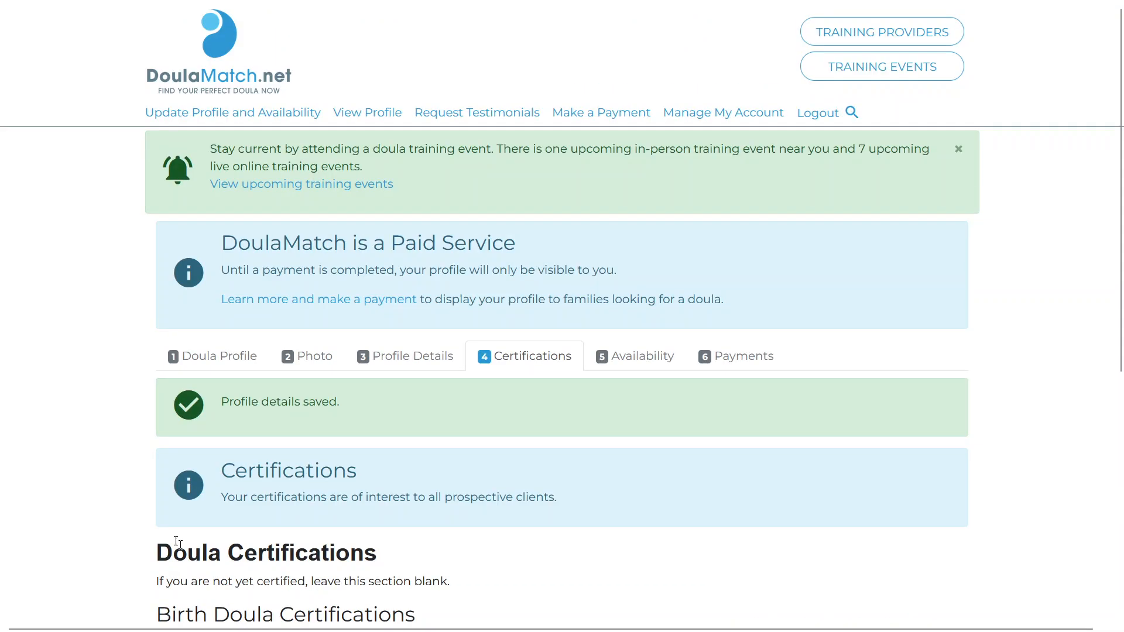
Add DONA International - Certified Birth Doula to the birth doula certifications and save them
{"action": "scroll", "coordinate": [549, 443], "scroll_direction": "down", "scroll_amount": 1}
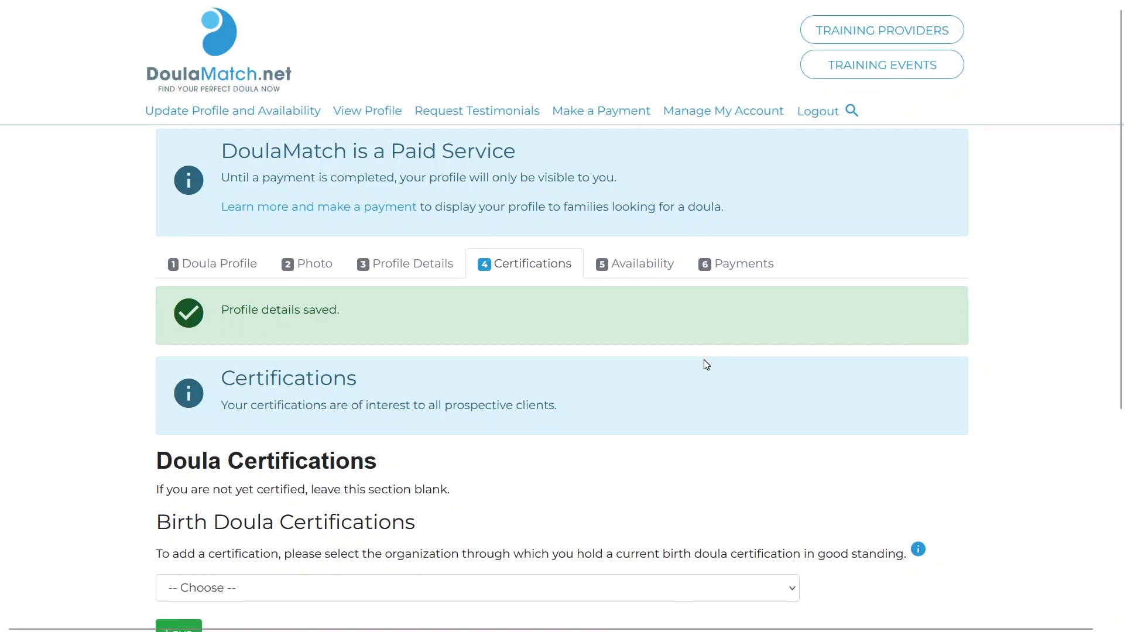
{"action": "scroll", "coordinate": [706, 365], "scroll_direction": "down", "scroll_amount": 4}
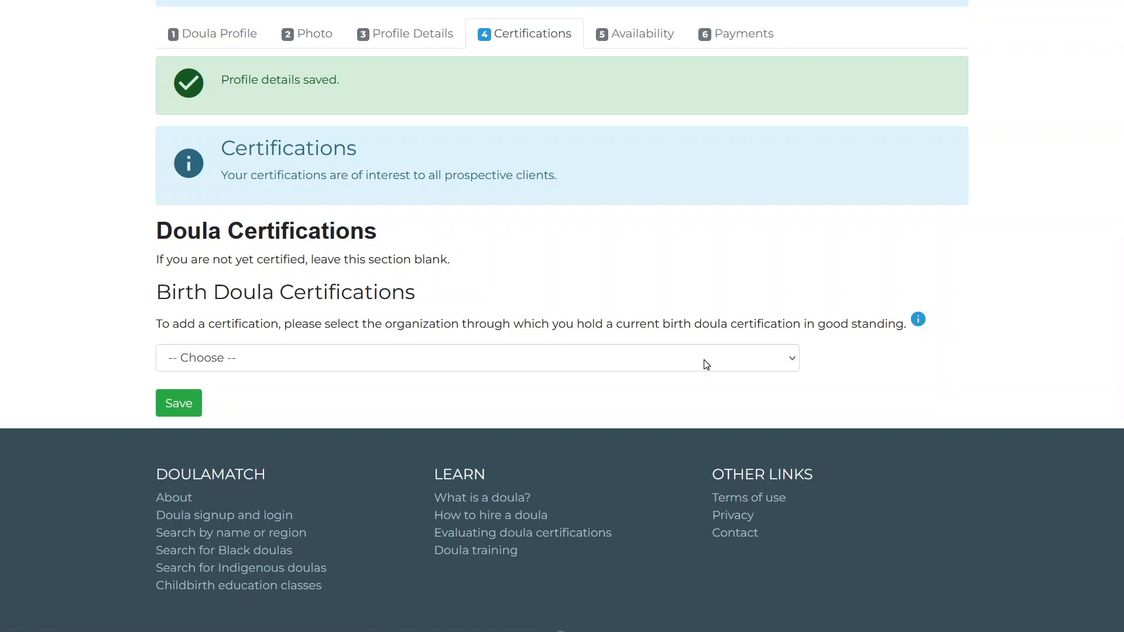
{"action": "left_click", "coordinate": [706, 365]}
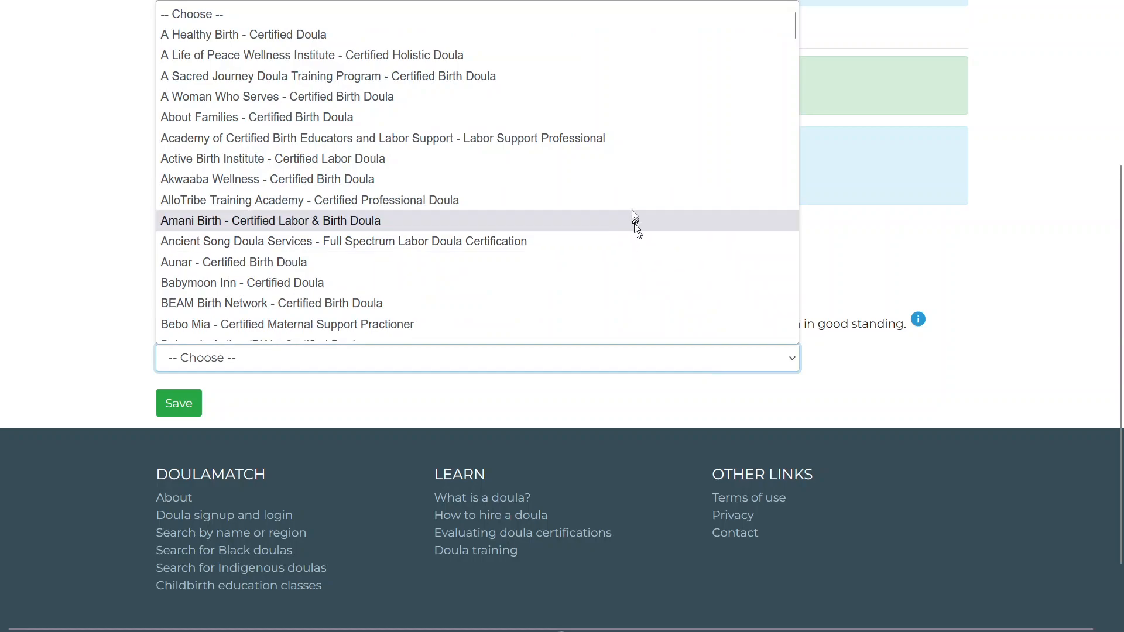
{"action": "scroll", "coordinate": [634, 210], "scroll_direction": "down", "scroll_amount": 12}
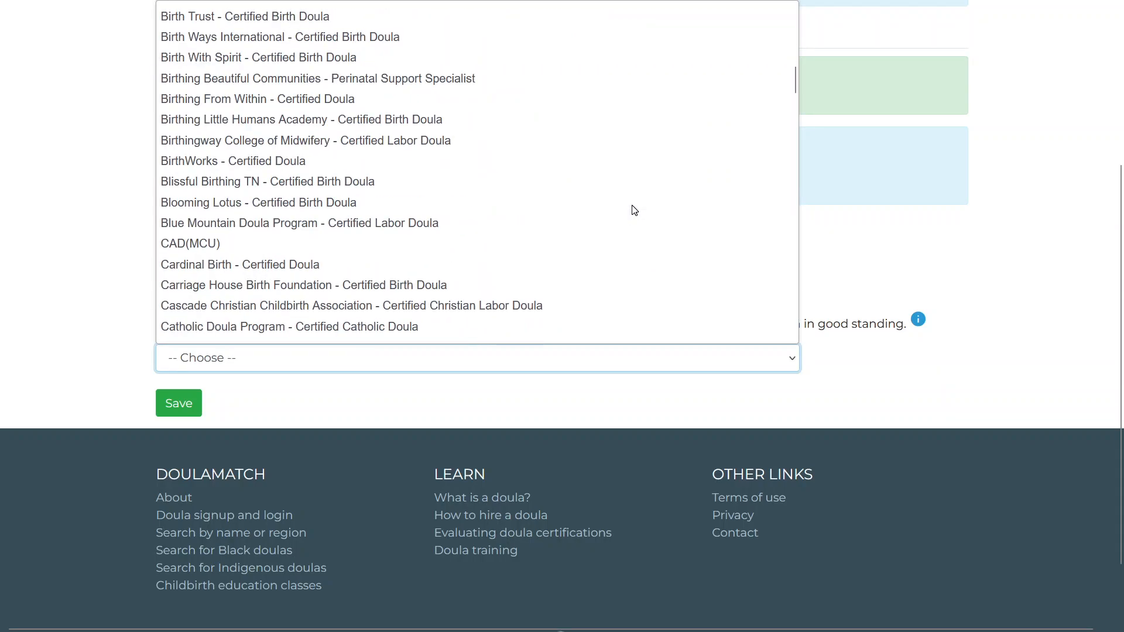
{"action": "scroll", "coordinate": [634, 209], "scroll_direction": "down", "scroll_amount": 8}
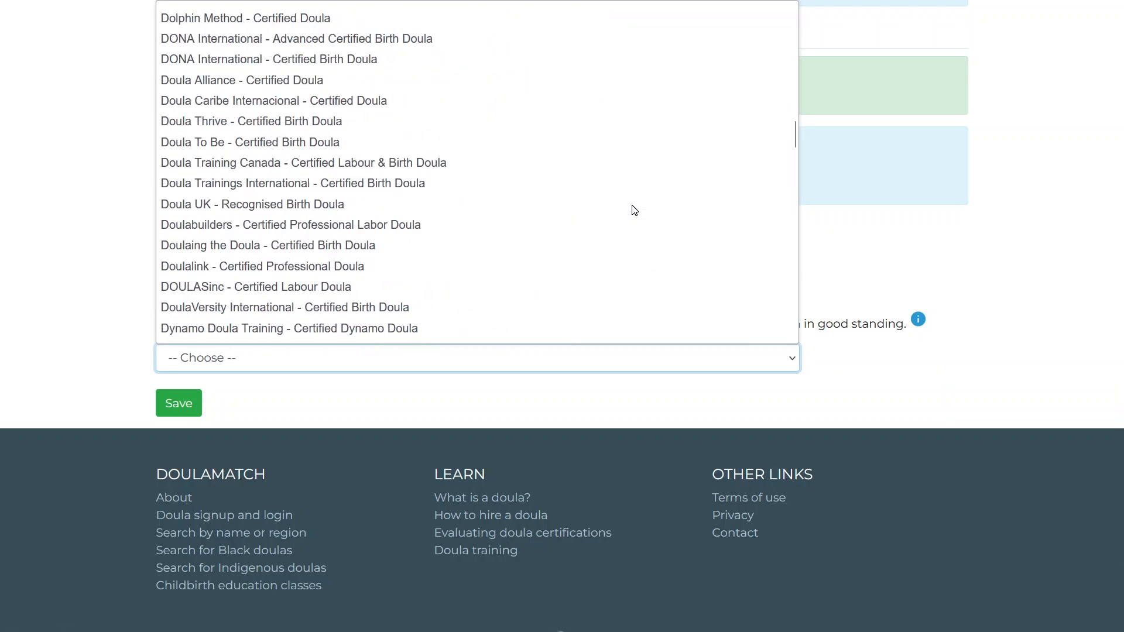
{"action": "scroll", "coordinate": [634, 210], "scroll_direction": "down", "scroll_amount": 9}
{"action": "scroll", "coordinate": [633, 210], "scroll_direction": "up", "scroll_amount": 7}
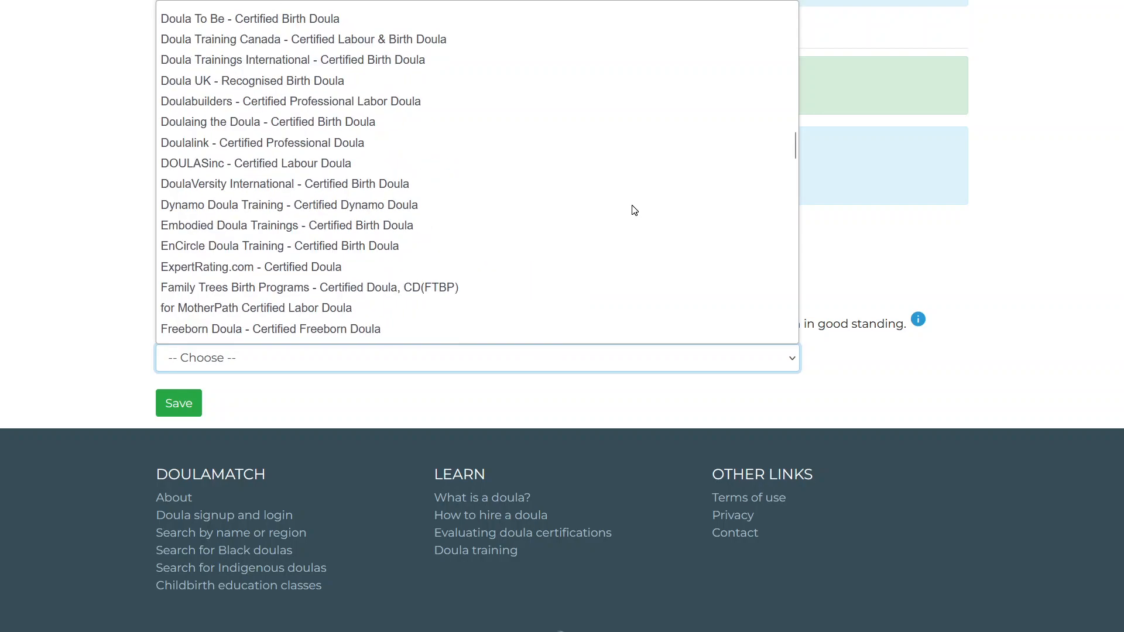
{"action": "scroll", "coordinate": [627, 206], "scroll_direction": "up", "scroll_amount": 6}
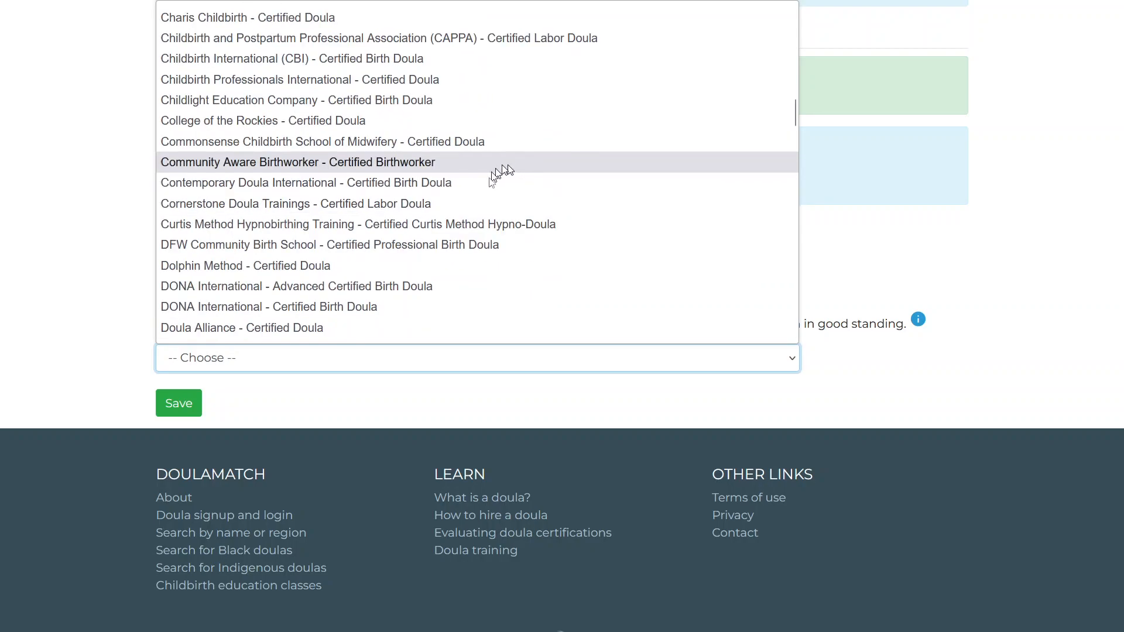
{"action": "left_click", "coordinate": [387, 307]}
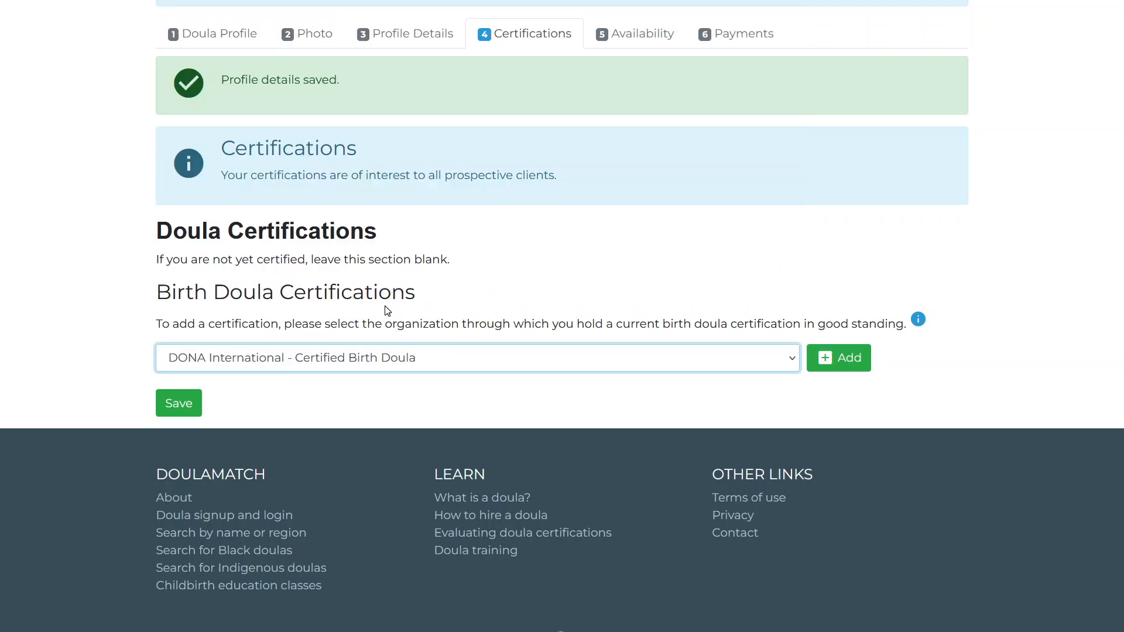
{"action": "left_click", "coordinate": [834, 357]}
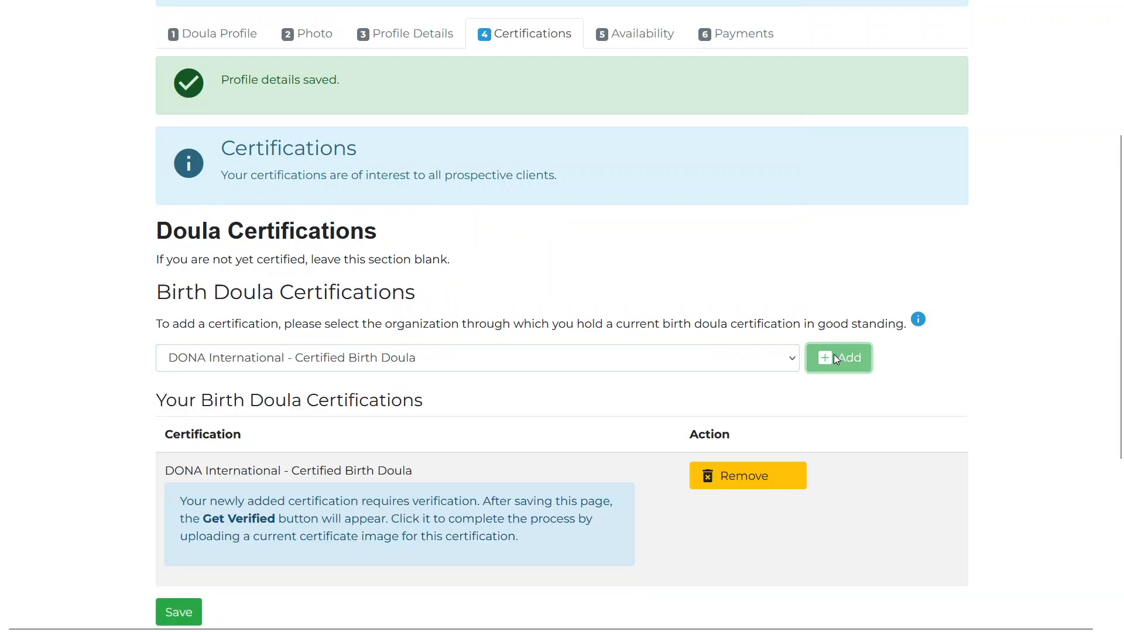
{"action": "scroll", "coordinate": [670, 319], "scroll_direction": "down", "scroll_amount": 2}
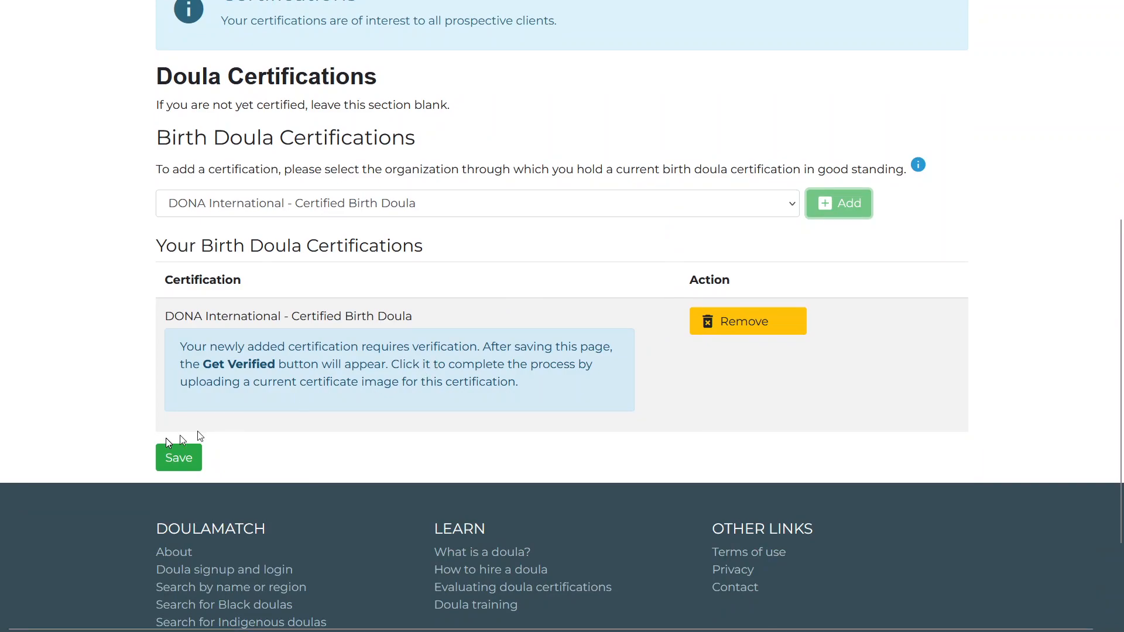
{"action": "left_click", "coordinate": [176, 460]}
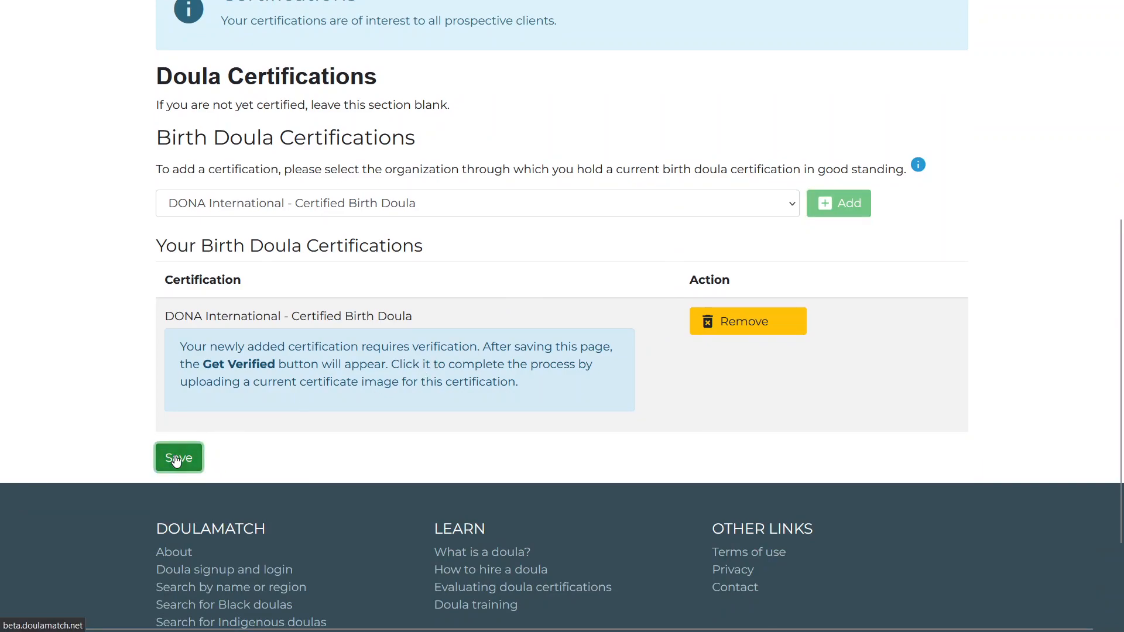
Start verification of the DONA International certification and upload dona-certification.jpg from the Desktop as the certificate image
{"action": "scroll", "coordinate": [395, 460], "scroll_direction": "down", "scroll_amount": 6}
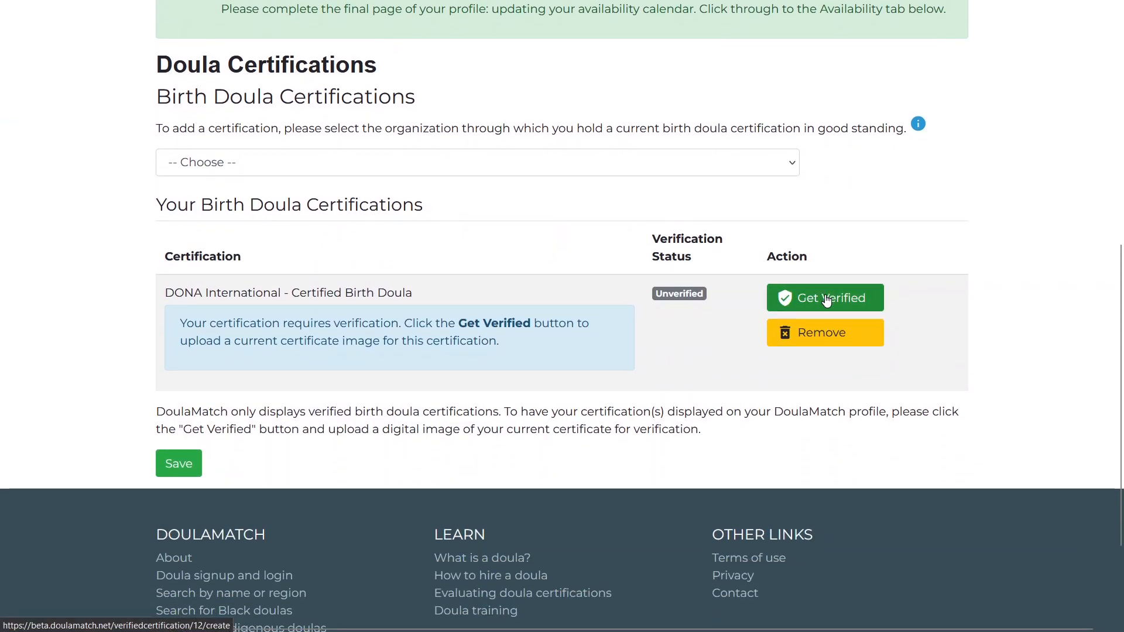
{"action": "left_click", "coordinate": [827, 300]}
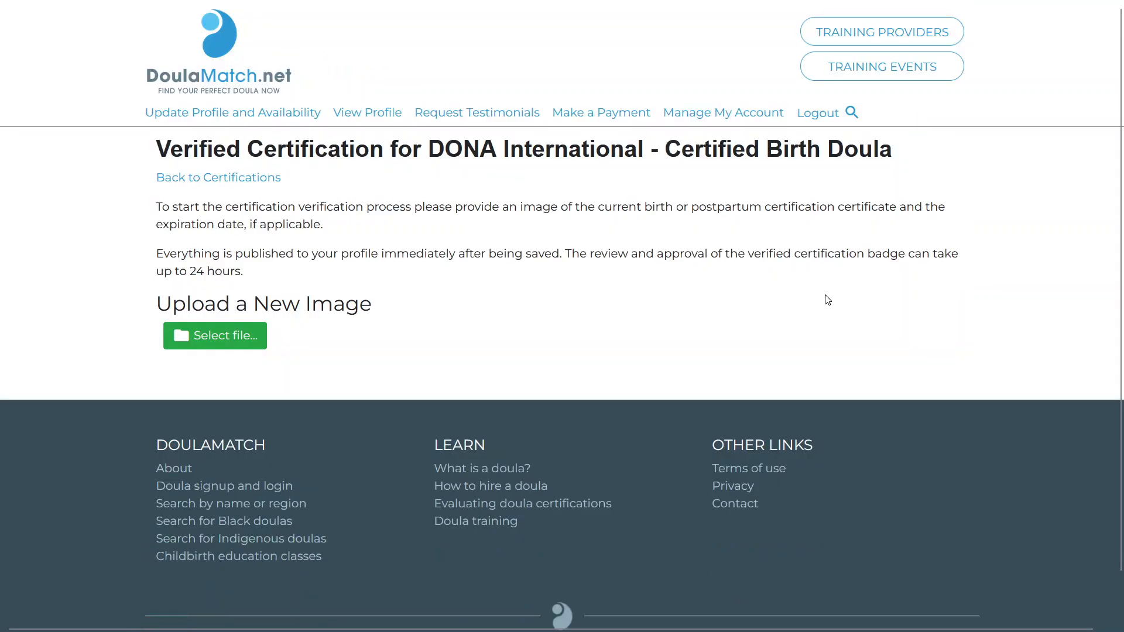
{"action": "scroll", "coordinate": [404, 289], "scroll_direction": "down", "scroll_amount": 1}
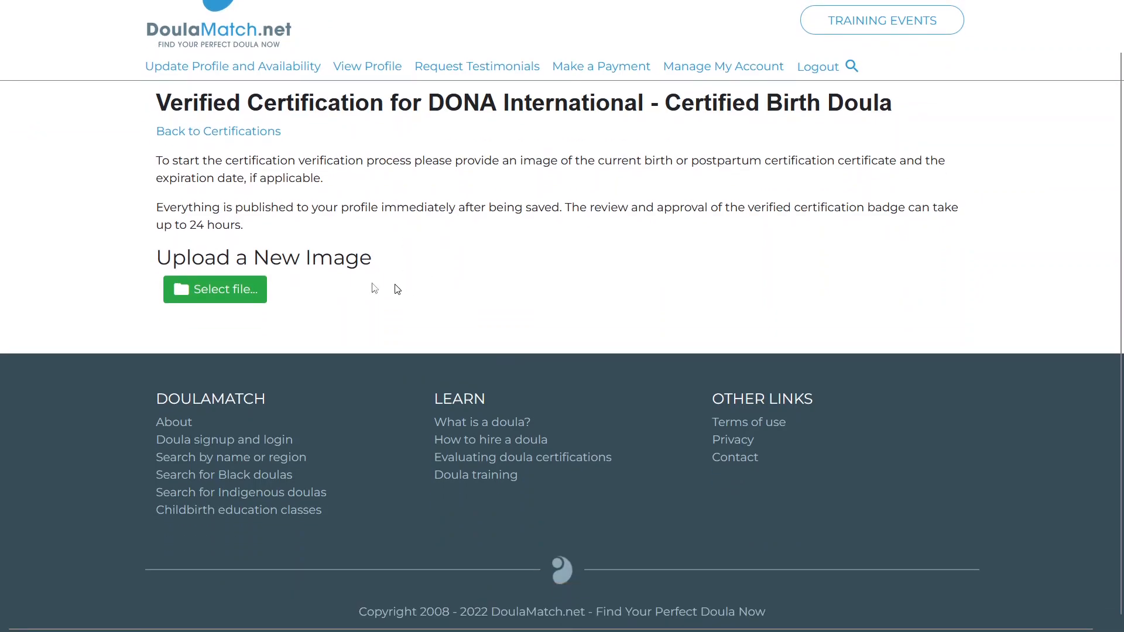
{"action": "left_click", "coordinate": [228, 292]}
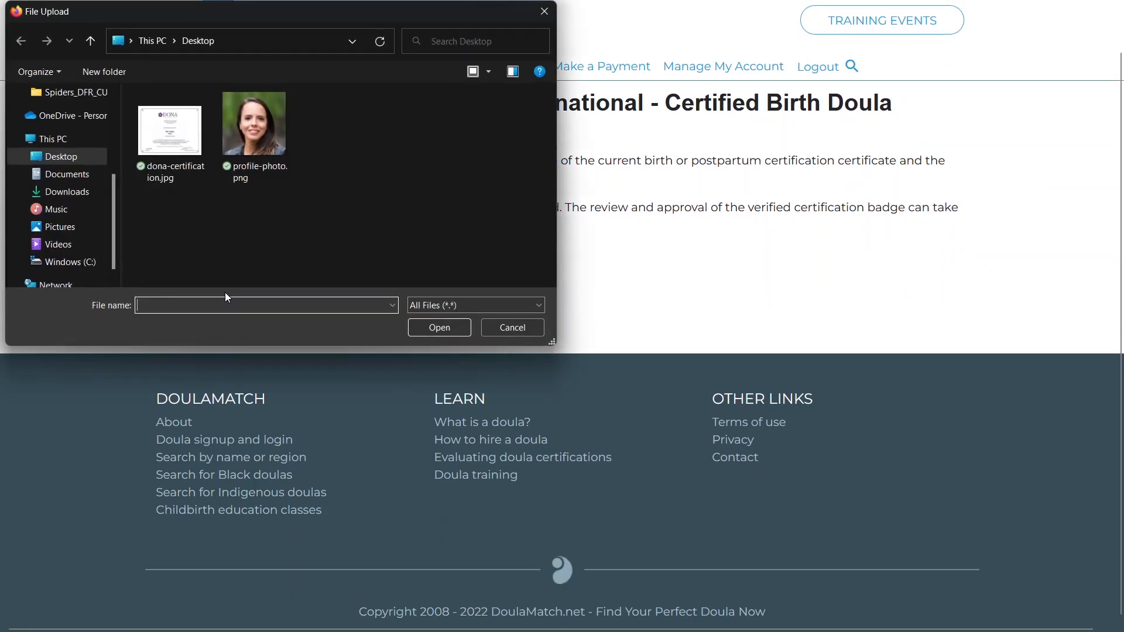
{"action": "double_click", "coordinate": [170, 144]}
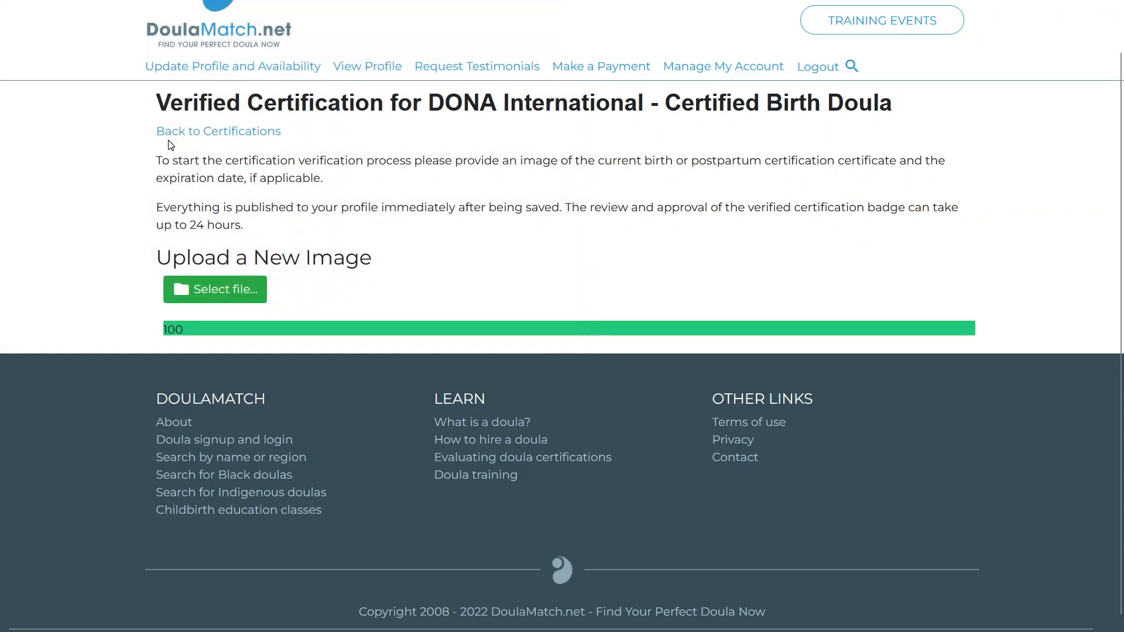
Set the certificate expiration date to 03-31-2023
{"action": "scroll", "coordinate": [524, 216], "scroll_direction": "down", "scroll_amount": 3}
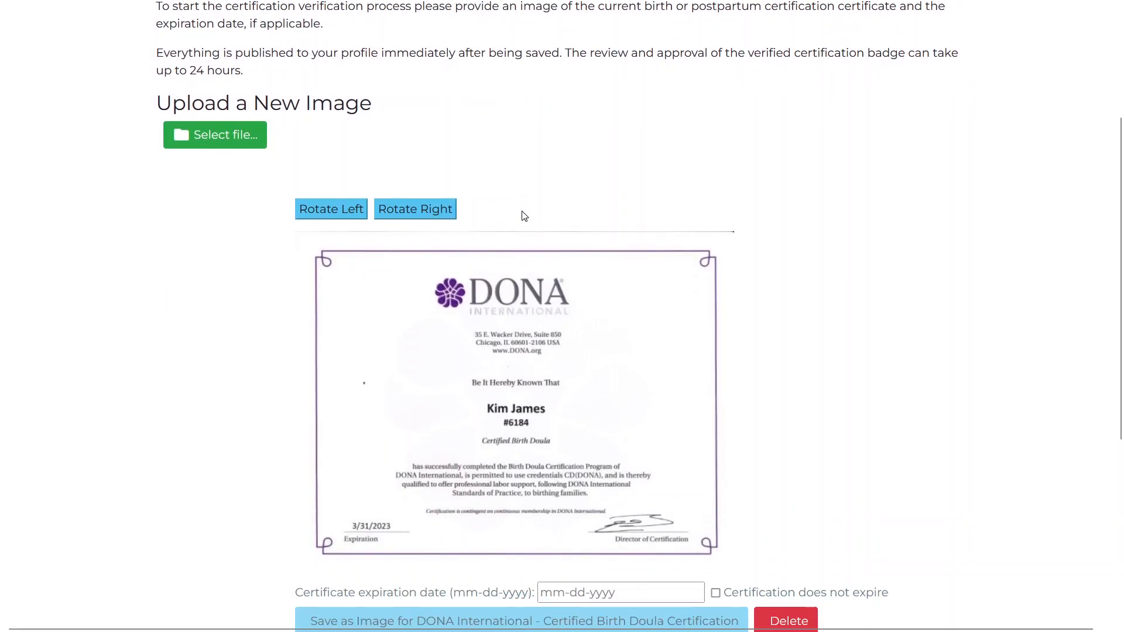
{"action": "scroll", "coordinate": [524, 216], "scroll_direction": "down", "scroll_amount": 2}
{"action": "scroll", "coordinate": [524, 216], "scroll_direction": "down", "scroll_amount": 2}
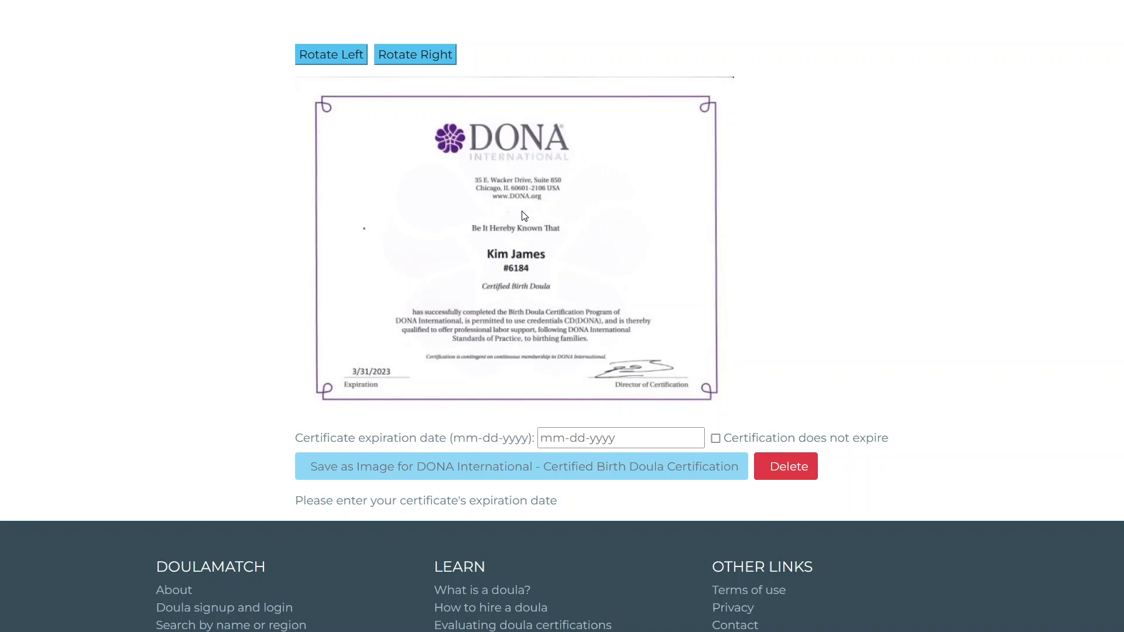
{"action": "left_click", "coordinate": [630, 433]}
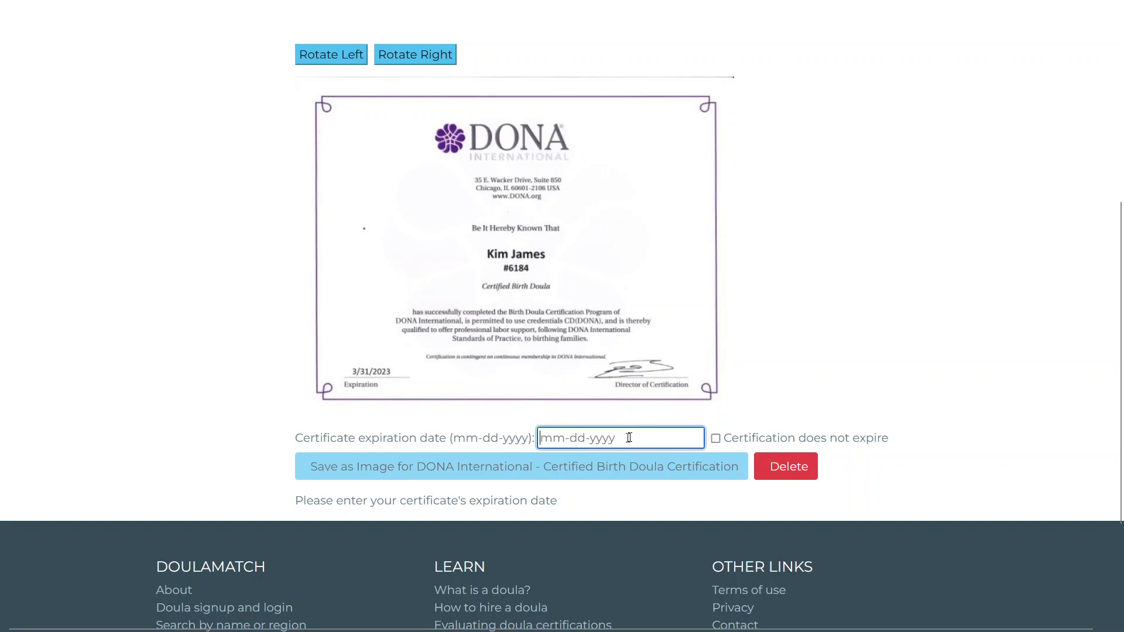
{"action": "type", "text": "03-31-2023"}
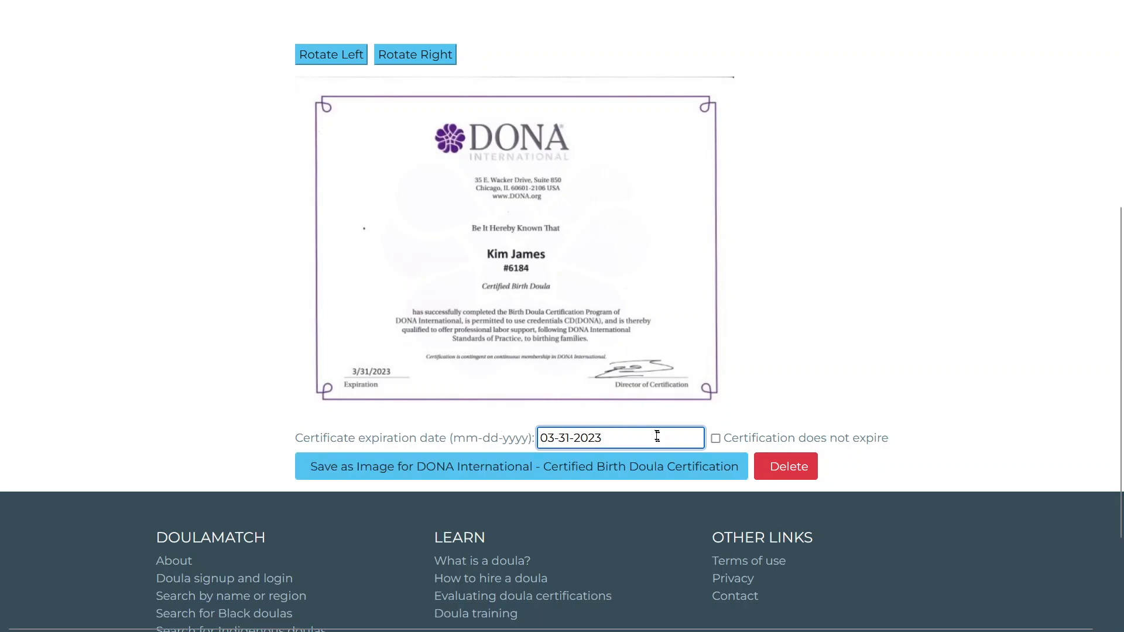
Save the image for the DONA International certification, return to the certifications list and check its verification status
{"action": "left_click", "coordinate": [459, 474]}
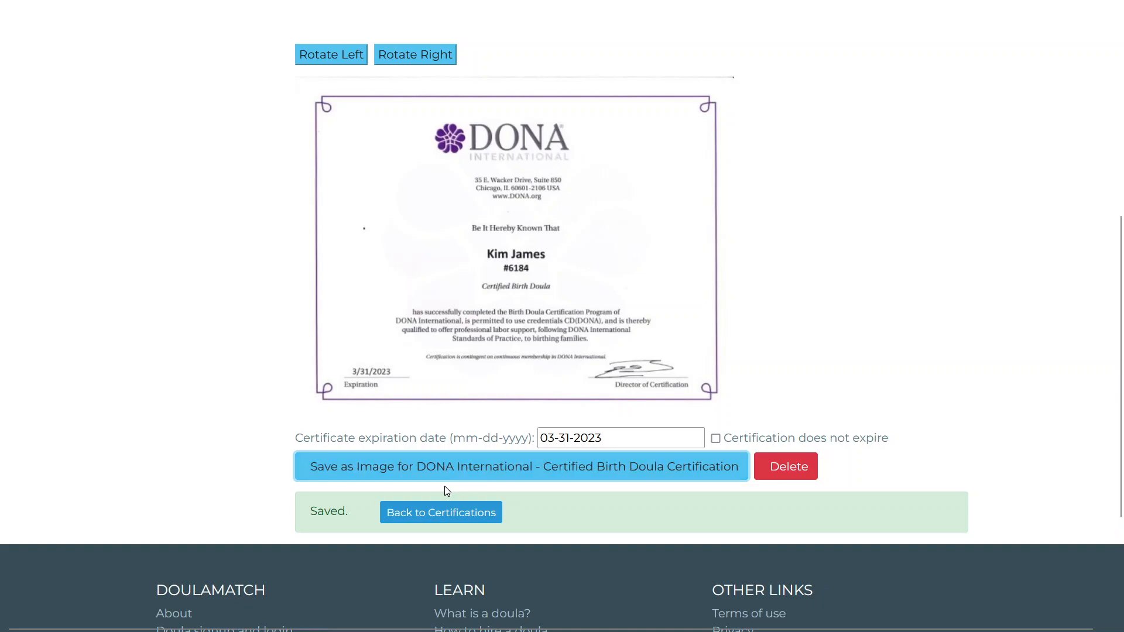
{"action": "left_click", "coordinate": [445, 510]}
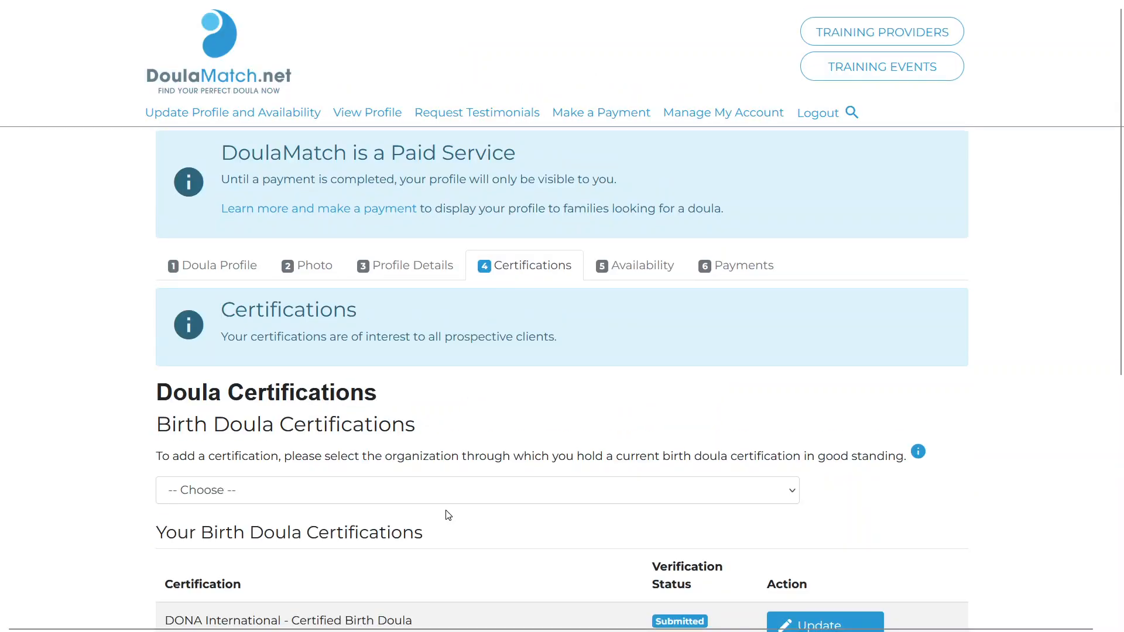
{"action": "scroll", "coordinate": [509, 388], "scroll_direction": "down", "scroll_amount": 5}
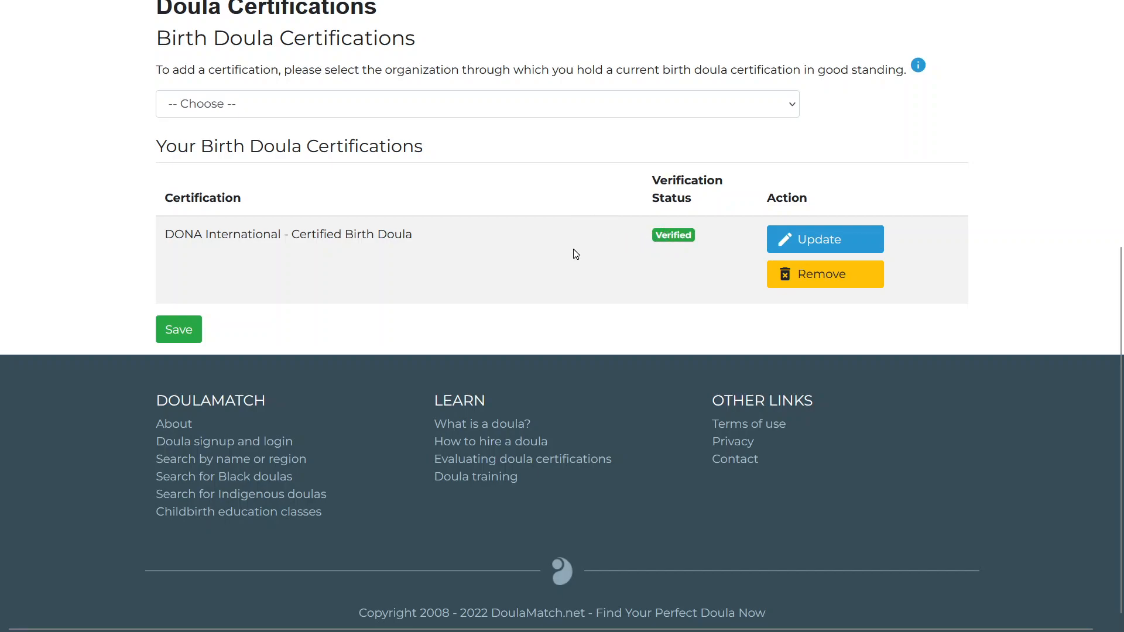
{"action": "scroll", "coordinate": [576, 254], "scroll_direction": "up", "scroll_amount": 1}
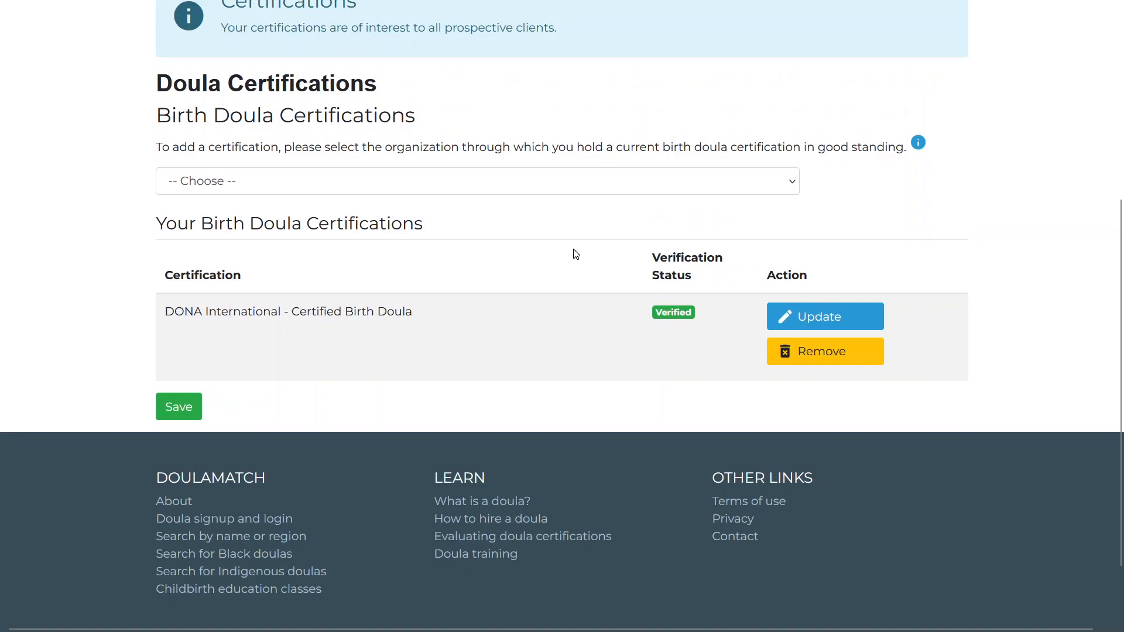
{"action": "scroll", "coordinate": [576, 253], "scroll_direction": "up", "scroll_amount": 3}
{"action": "scroll", "coordinate": [576, 254], "scroll_direction": "down", "scroll_amount": 3}
{"action": "scroll", "coordinate": [576, 253], "scroll_direction": "down", "scroll_amount": 2}
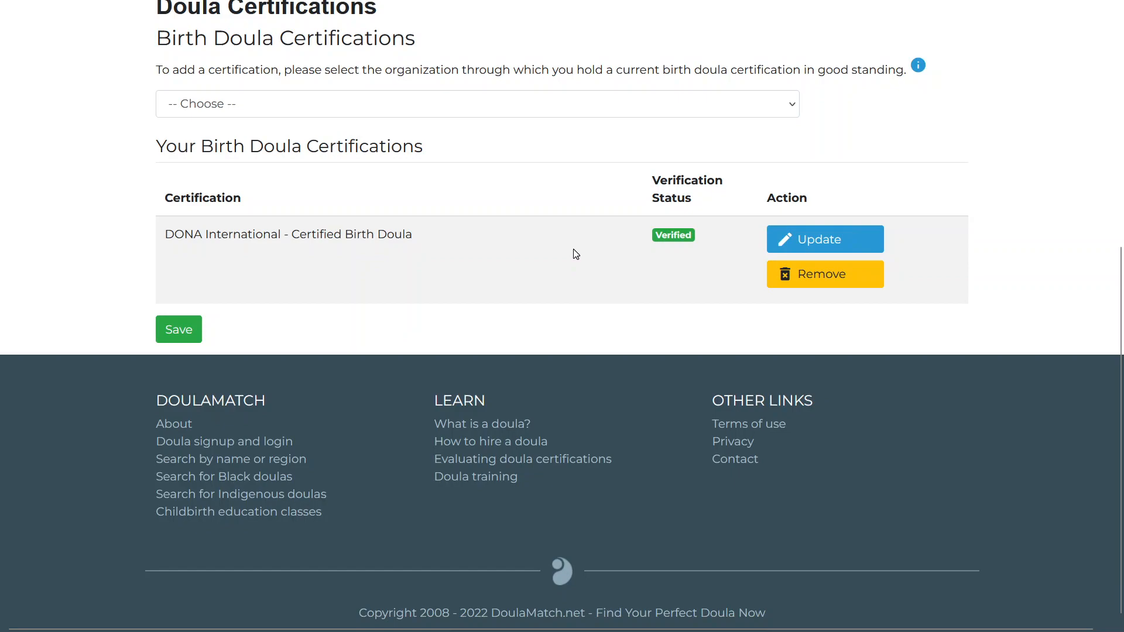
{"action": "scroll", "coordinate": [575, 253], "scroll_direction": "up", "scroll_amount": 3}
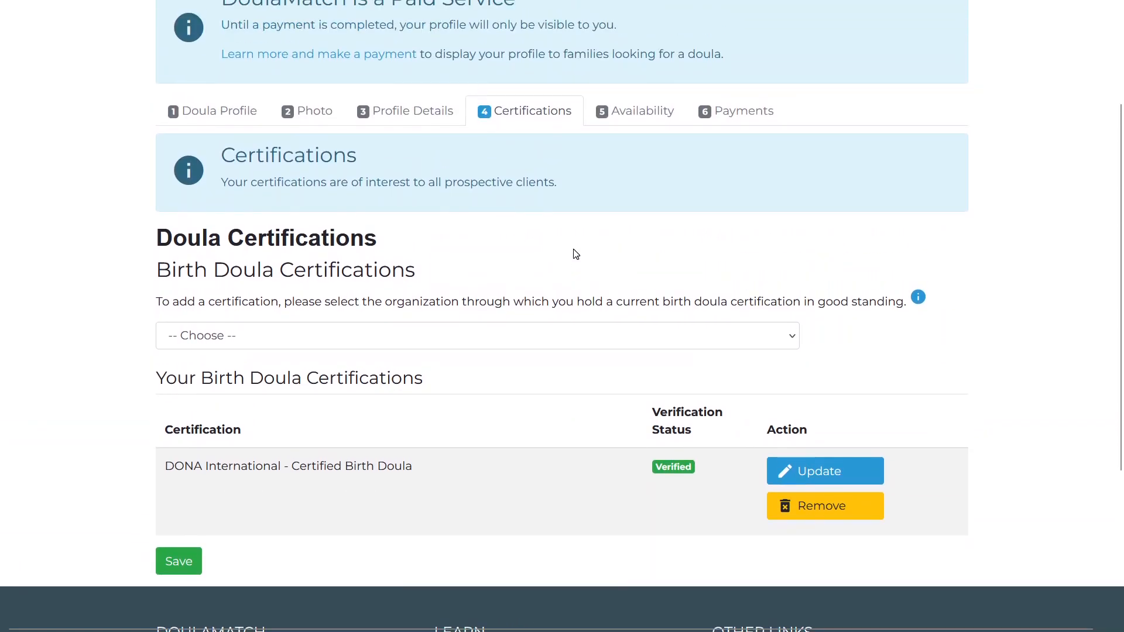
Open the birth availability calendar and set the start of the date range to 10/24/2022
{"action": "left_click", "coordinate": [622, 120]}
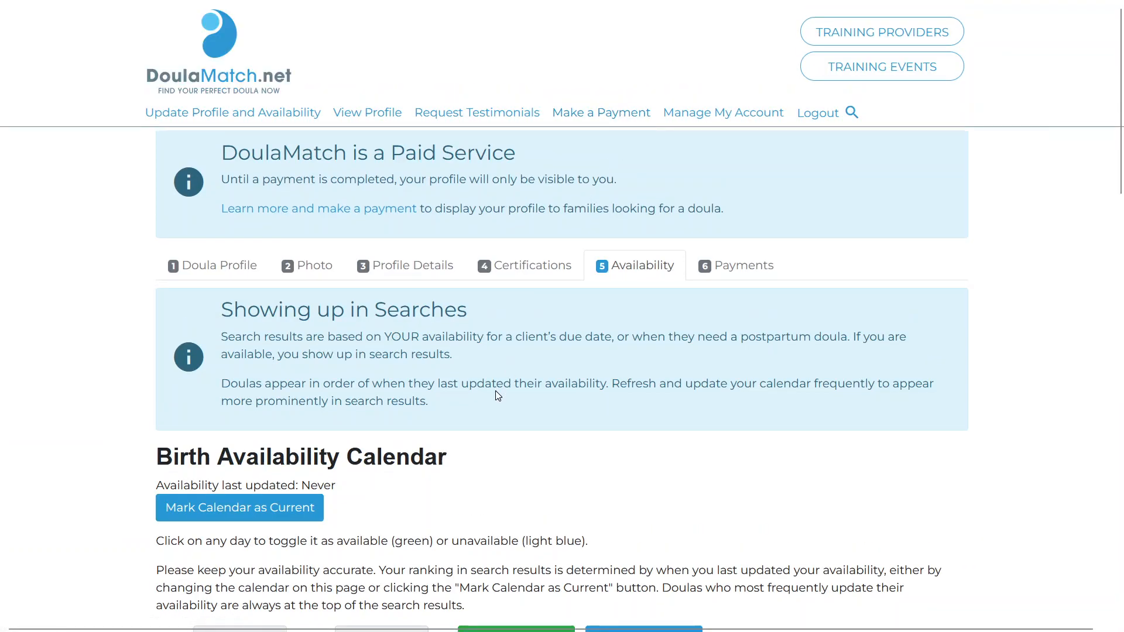
{"action": "scroll", "coordinate": [496, 396], "scroll_direction": "down", "scroll_amount": 6}
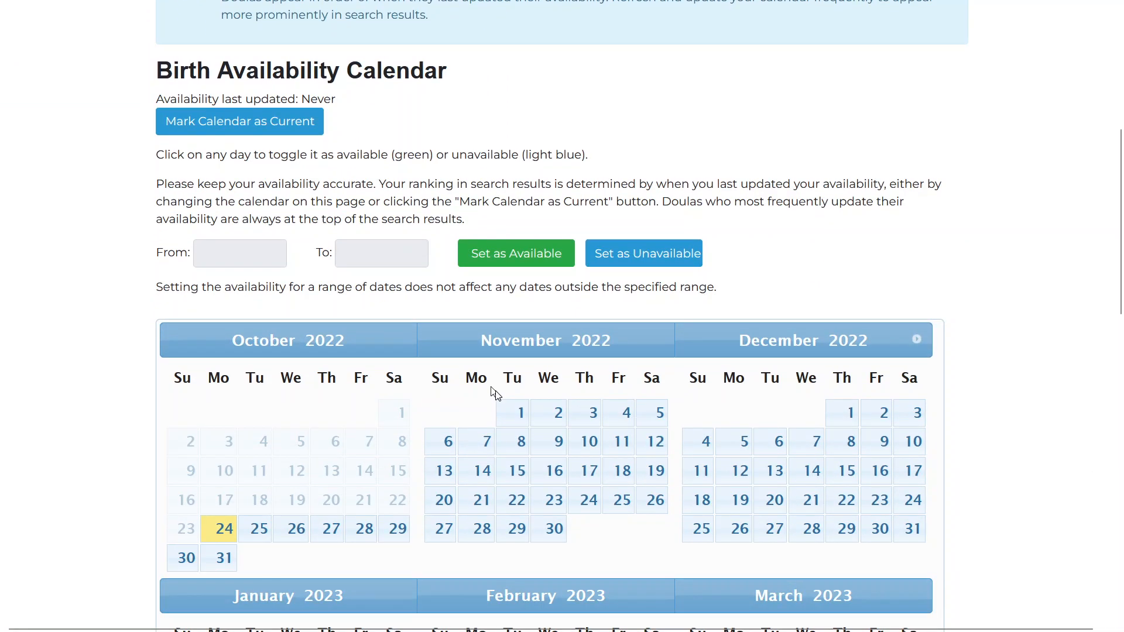
{"action": "scroll", "coordinate": [496, 396], "scroll_direction": "down", "scroll_amount": 1}
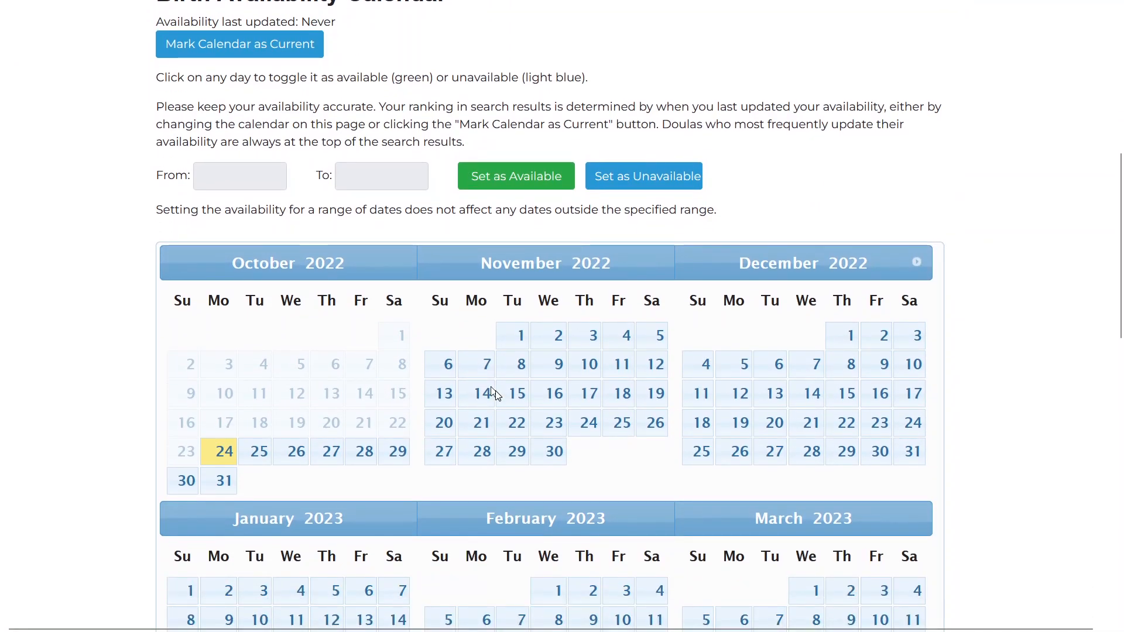
{"action": "scroll", "coordinate": [496, 394], "scroll_direction": "up", "scroll_amount": 1}
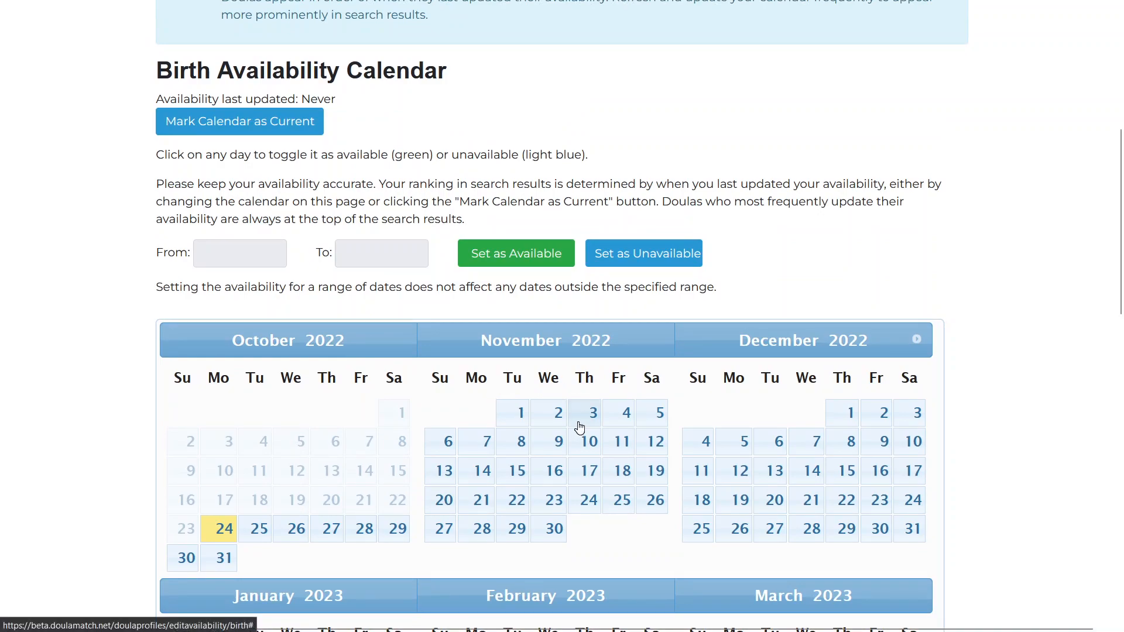
{"action": "scroll", "coordinate": [579, 427], "scroll_direction": "down", "scroll_amount": 1}
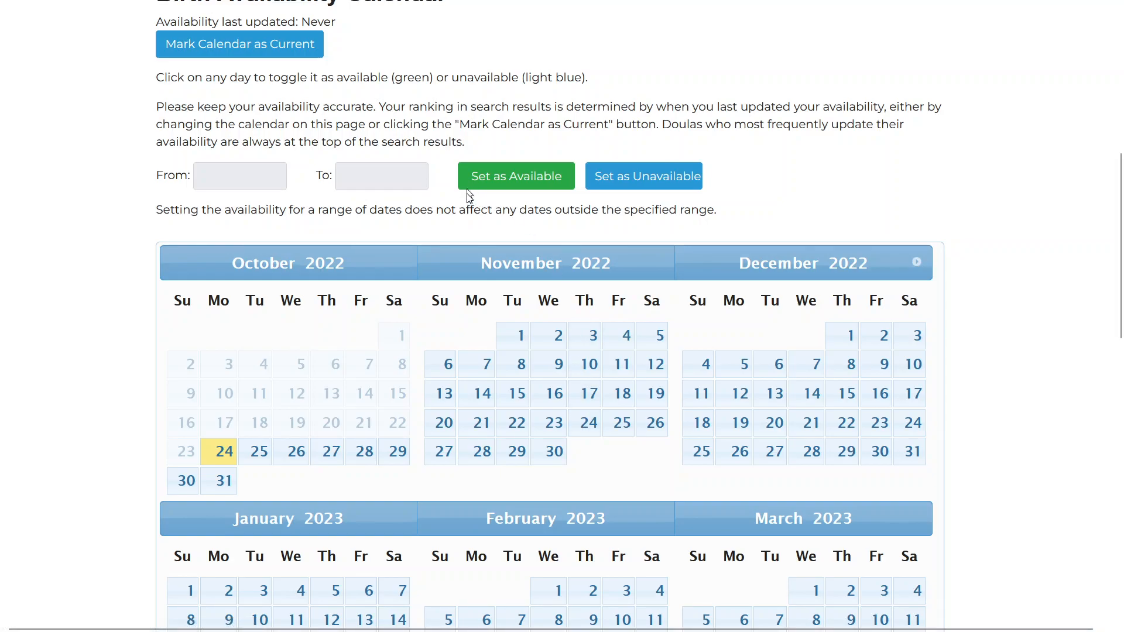
{"action": "left_click", "coordinate": [245, 177]}
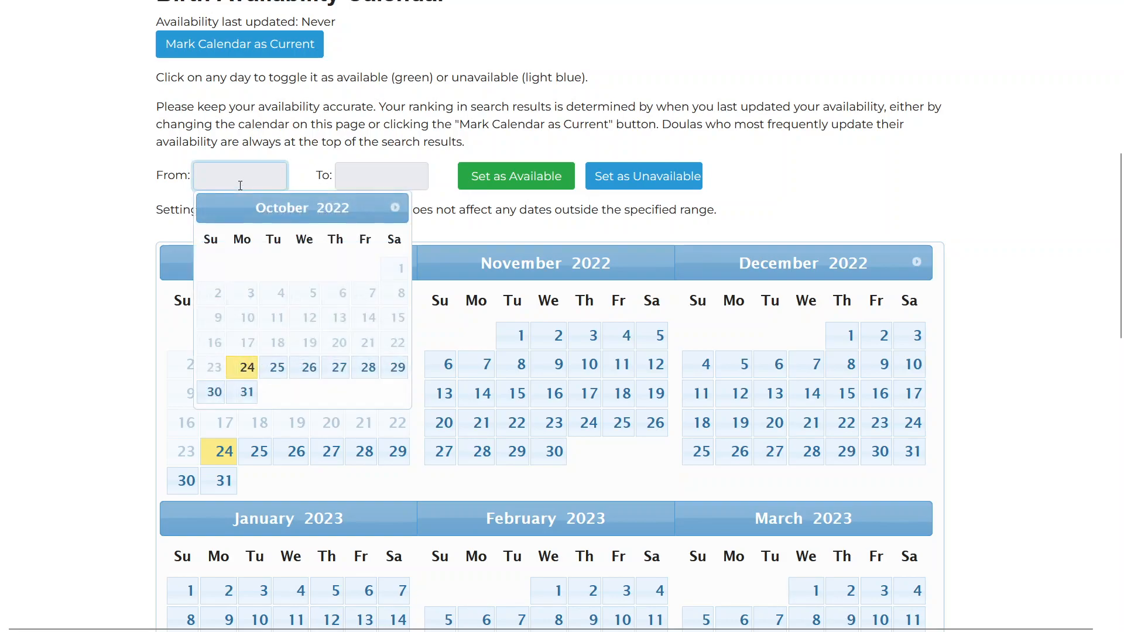
{"action": "left_click", "coordinate": [246, 370]}
Set the end of the date range to 03/31/2023 and mark the whole range as available
{"action": "left_click", "coordinate": [403, 175]}
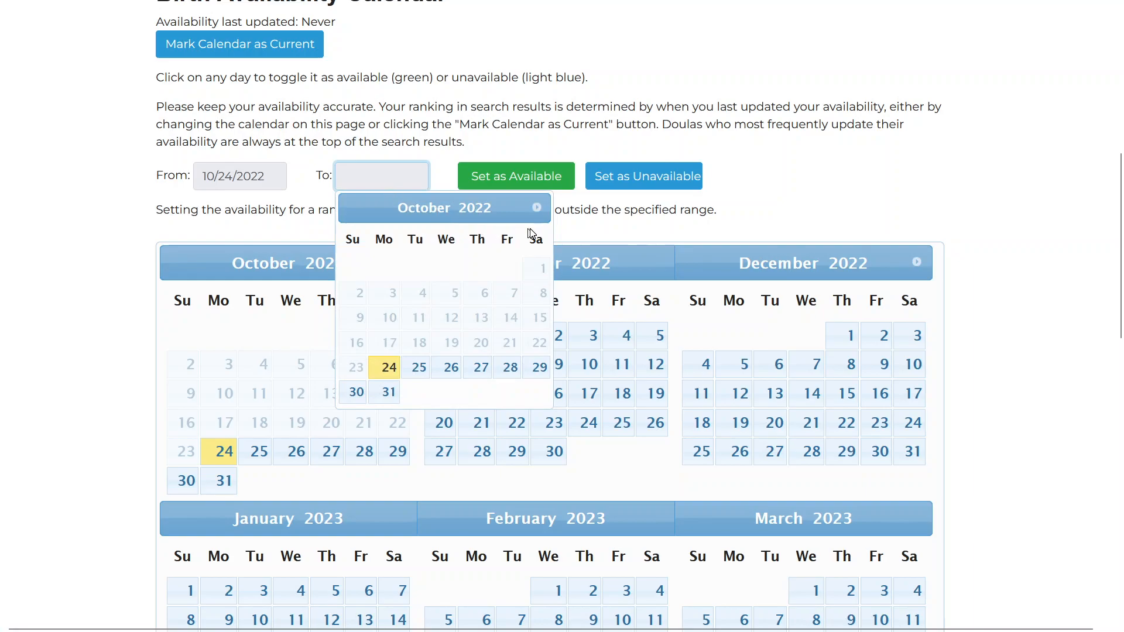
{"action": "left_click", "coordinate": [534, 204]}
{"action": "left_click", "coordinate": [533, 202]}
{"action": "left_click", "coordinate": [533, 202]}
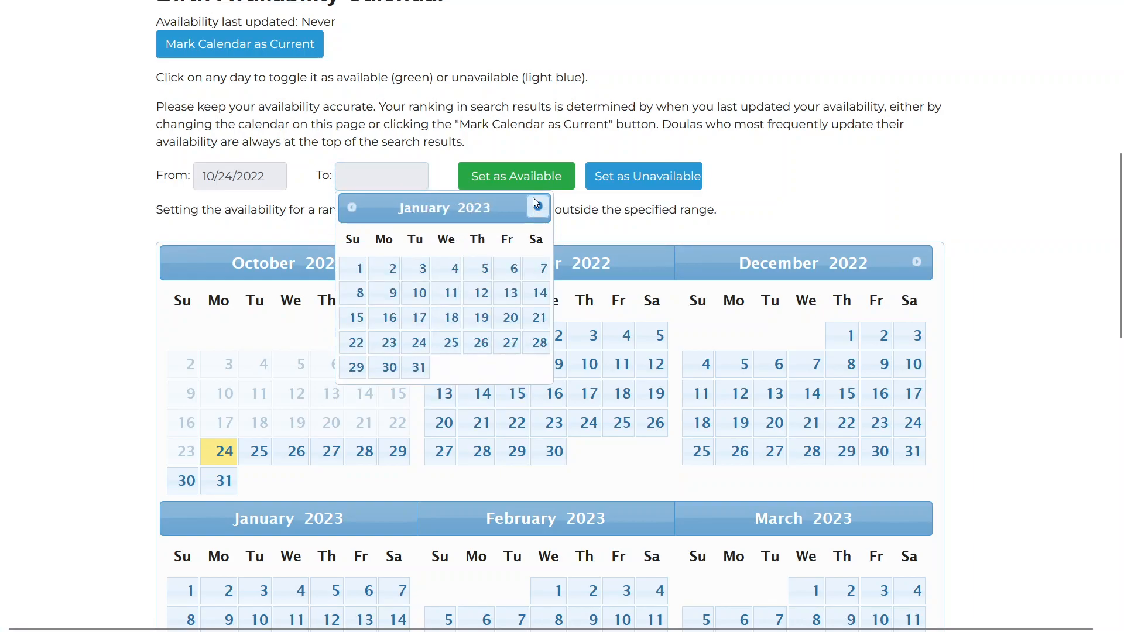
{"action": "left_click", "coordinate": [534, 200]}
{"action": "left_click", "coordinate": [534, 200]}
{"action": "left_click", "coordinate": [510, 367]}
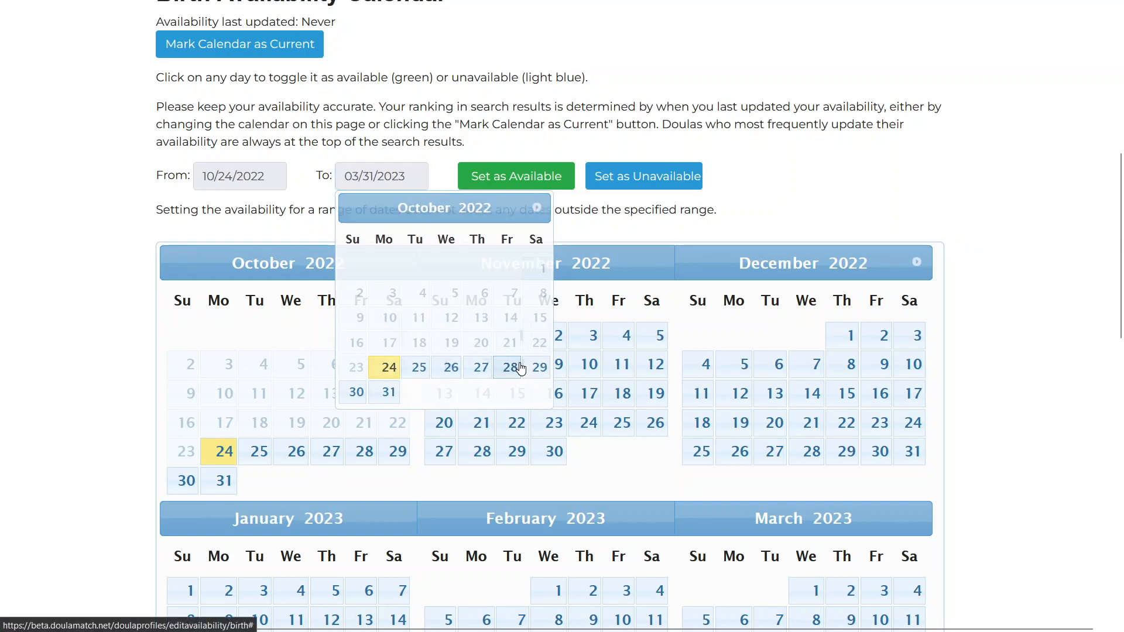
{"action": "left_click", "coordinate": [526, 178]}
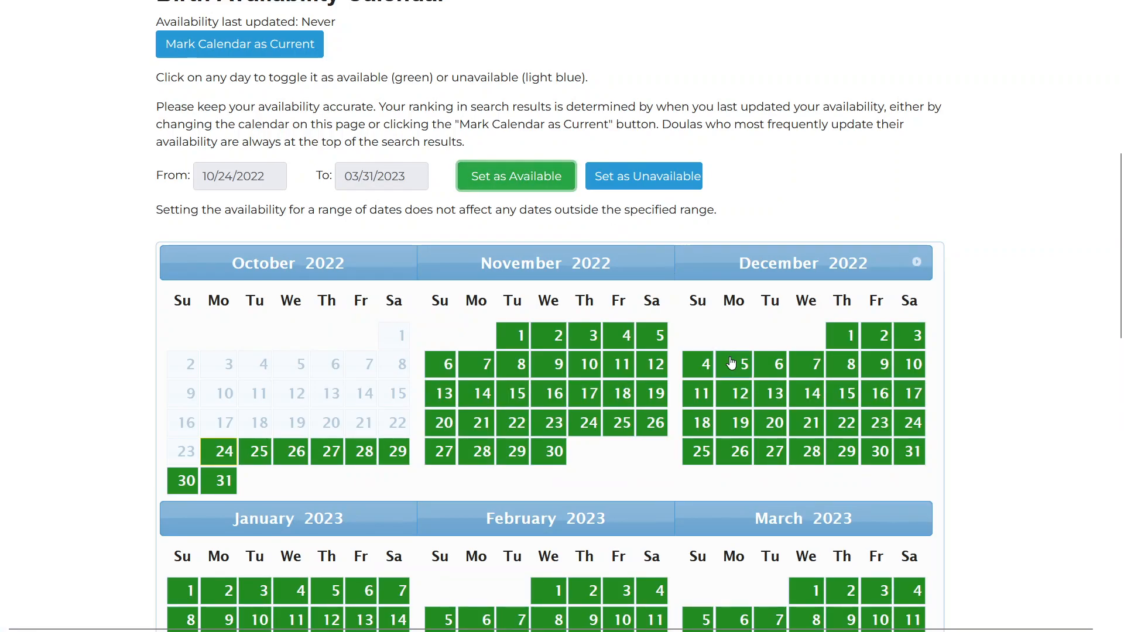
Mark each day from December 25 to December 31, 2022 as unavailable in the birth availability calendar
{"action": "scroll", "coordinate": [730, 359], "scroll_direction": "down", "scroll_amount": 2}
{"action": "left_click", "coordinate": [703, 303]}
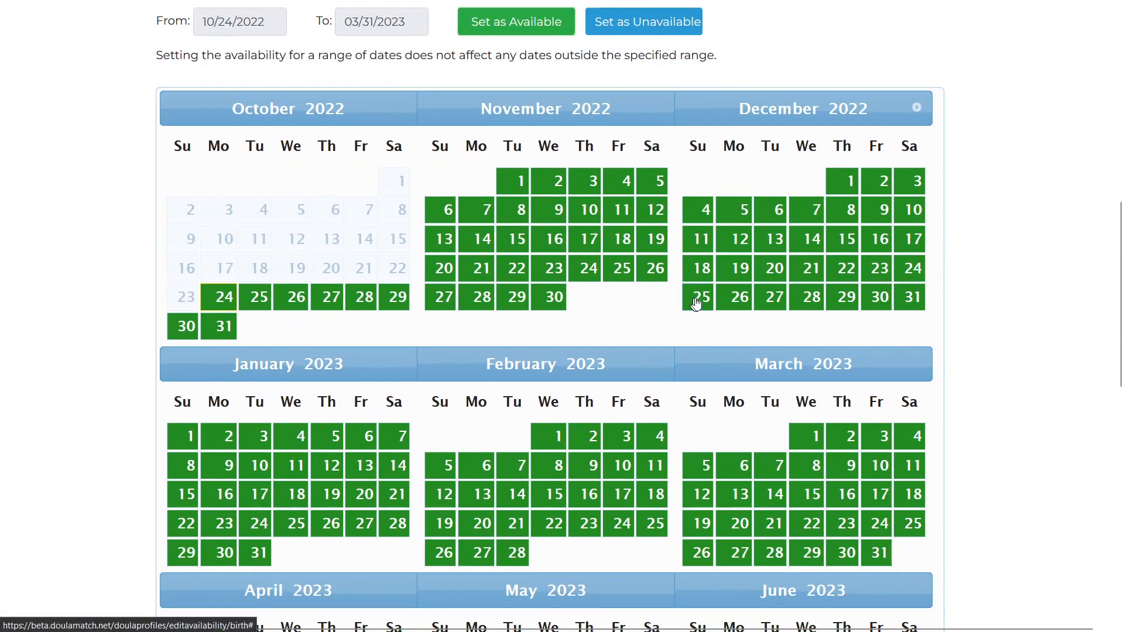
{"action": "left_click", "coordinate": [729, 301]}
{"action": "left_click", "coordinate": [772, 298]}
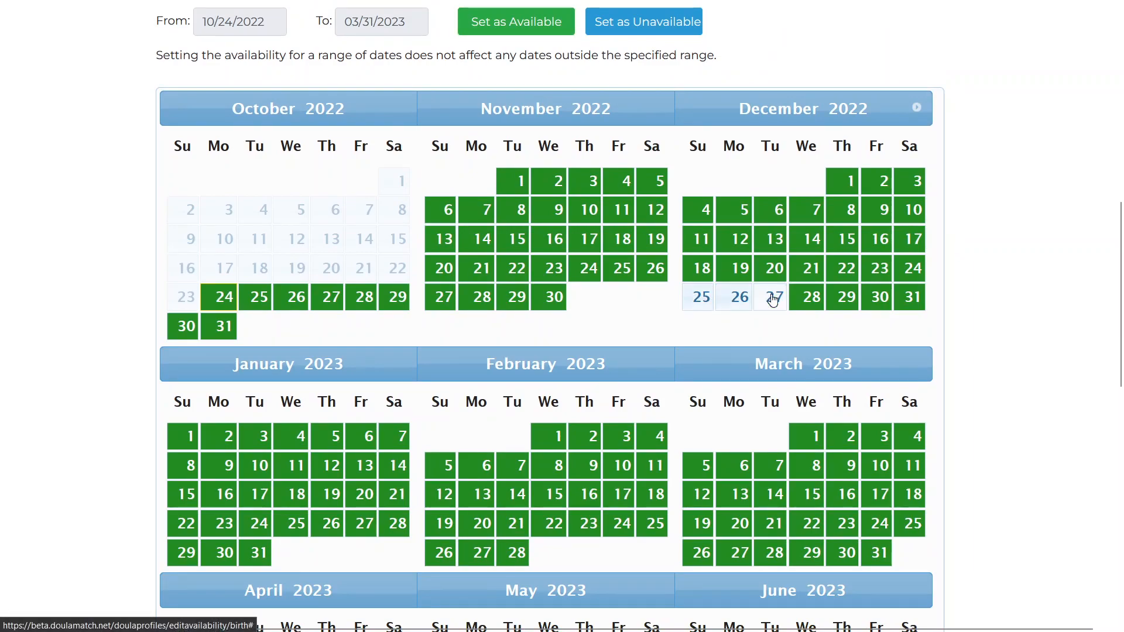
{"action": "left_click", "coordinate": [812, 297]}
{"action": "left_click", "coordinate": [840, 299]}
{"action": "left_click", "coordinate": [878, 297]}
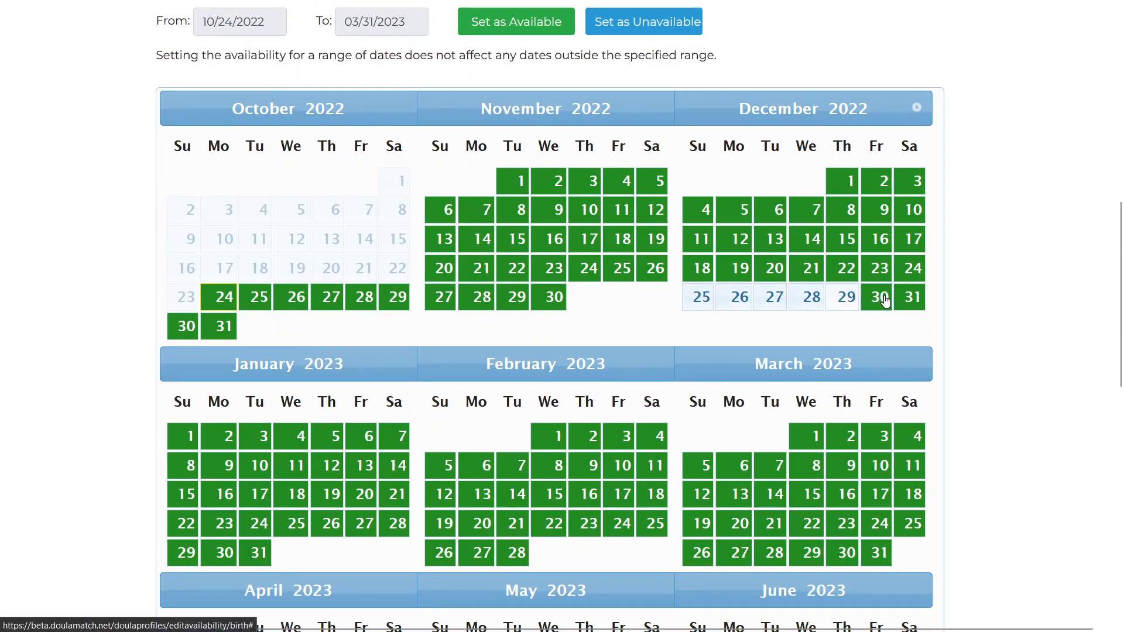
{"action": "left_click", "coordinate": [917, 297]}
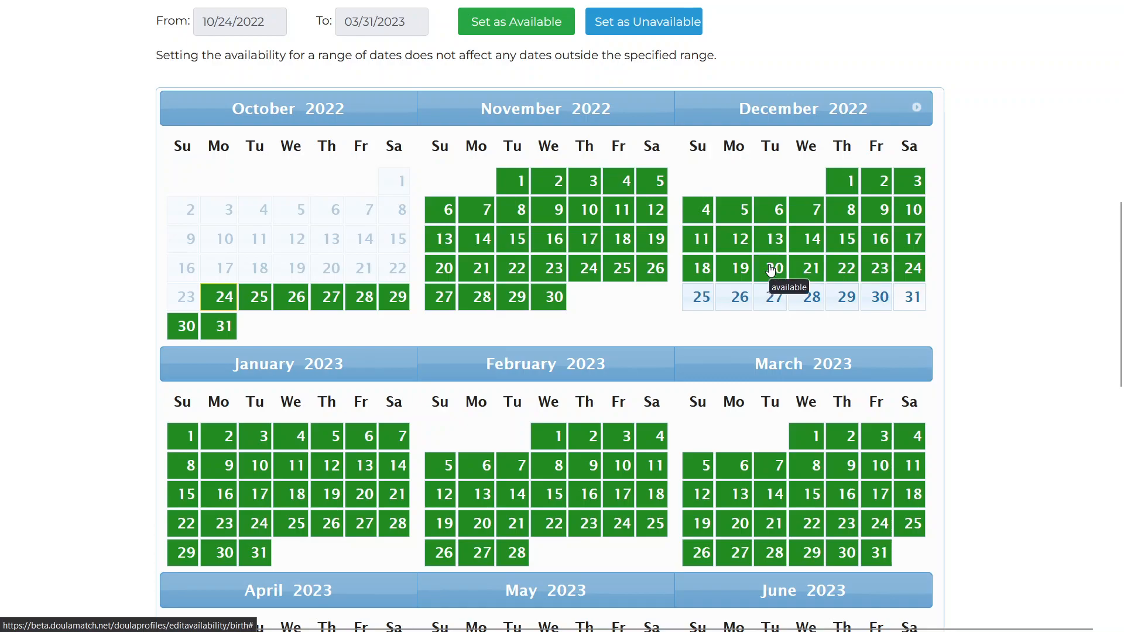
Review the marked months, reload the availability page, and check the last-updated date and the saved days
{"action": "scroll", "coordinate": [770, 269], "scroll_direction": "up", "scroll_amount": 4}
{"action": "scroll", "coordinate": [770, 269], "scroll_direction": "down", "scroll_amount": 1}
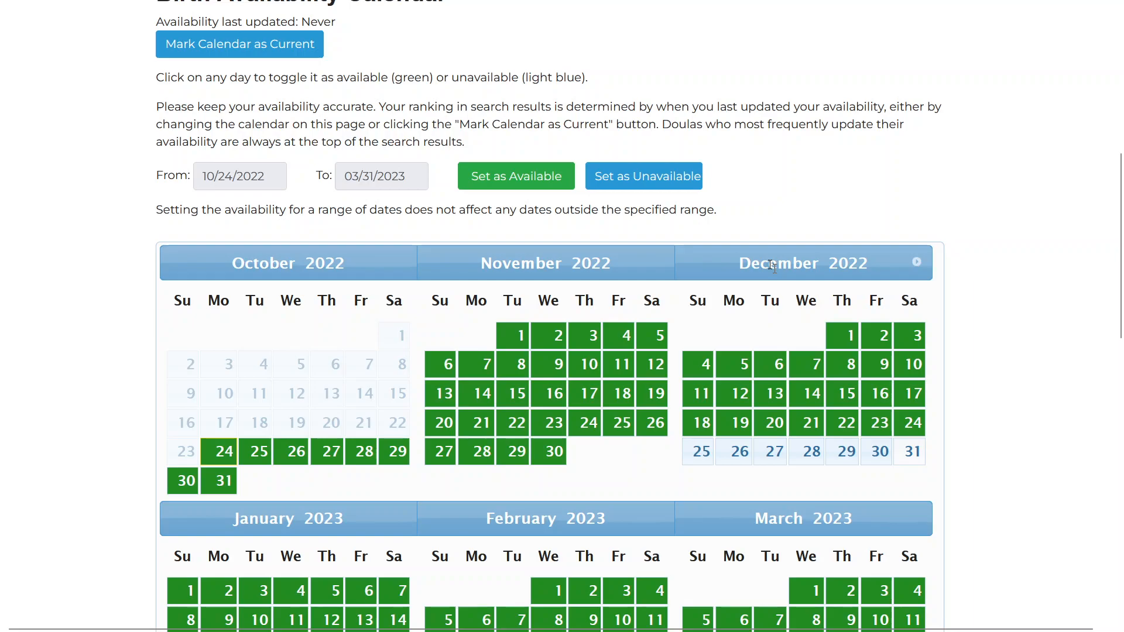
{"action": "scroll", "coordinate": [770, 266], "scroll_direction": "down", "scroll_amount": 1}
{"action": "scroll", "coordinate": [771, 266], "scroll_direction": "down", "scroll_amount": 3}
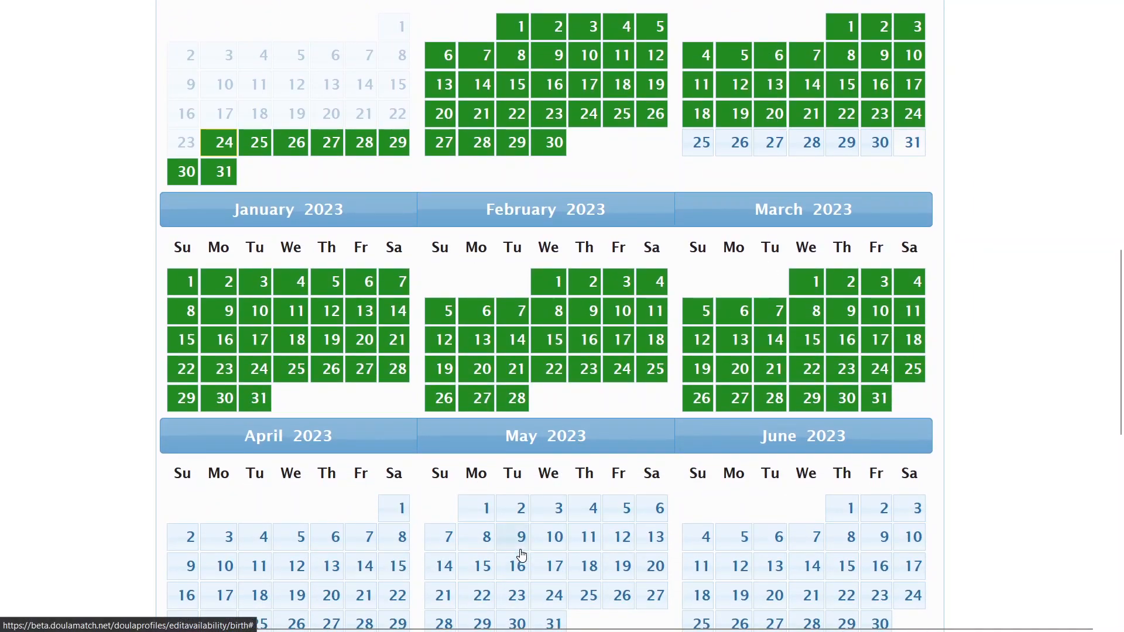
{"action": "scroll", "coordinate": [782, 153], "scroll_direction": "up", "scroll_amount": 3}
{"action": "scroll", "coordinate": [784, 152], "scroll_direction": "up", "scroll_amount": 2}
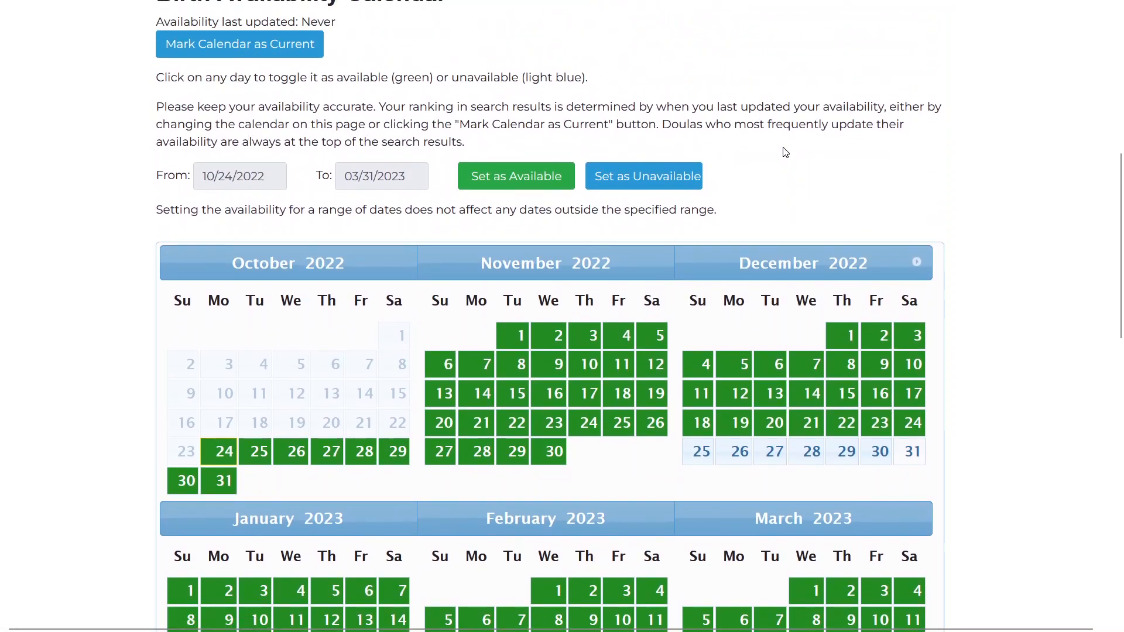
{"action": "scroll", "coordinate": [785, 152], "scroll_direction": "up", "scroll_amount": 4}
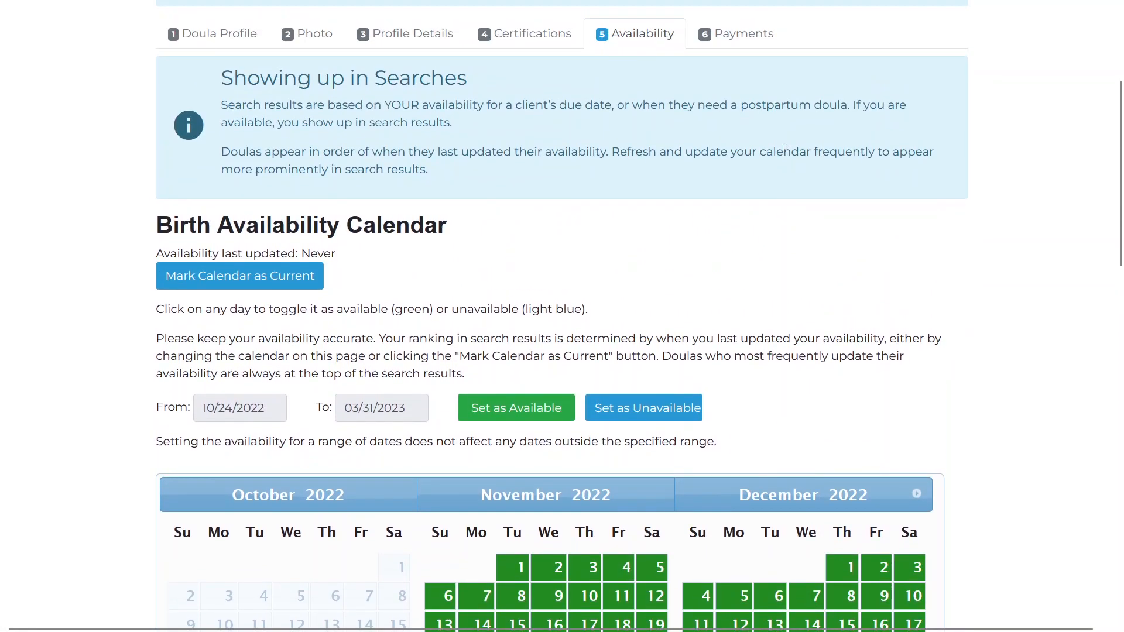
{"action": "mouse_move", "coordinate": [158, 6]}
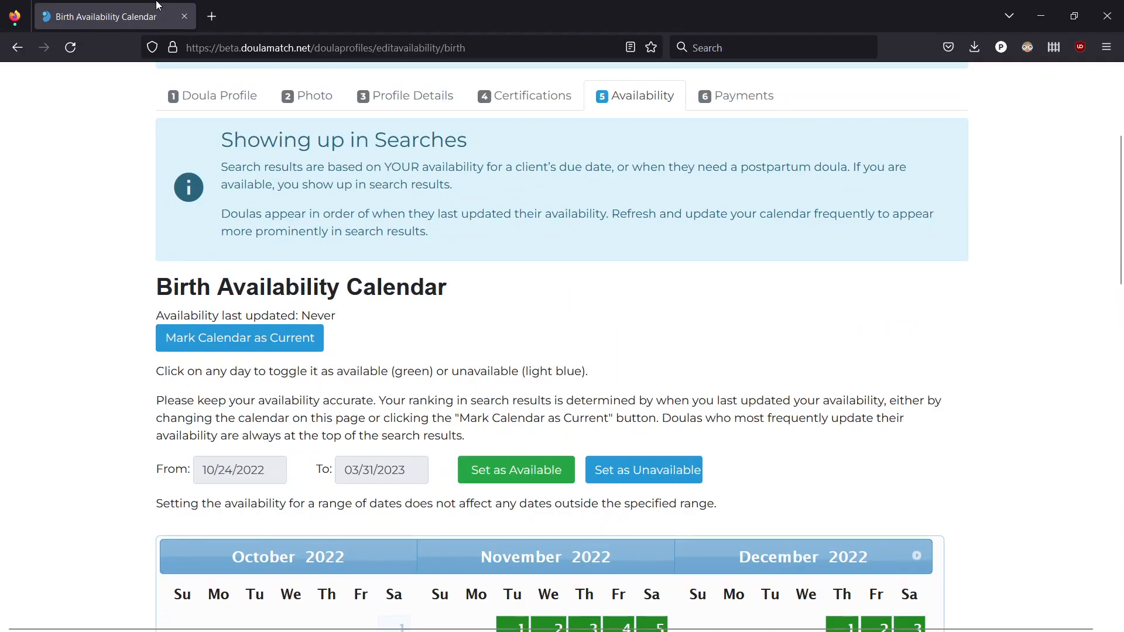
{"action": "left_click", "coordinate": [69, 48]}
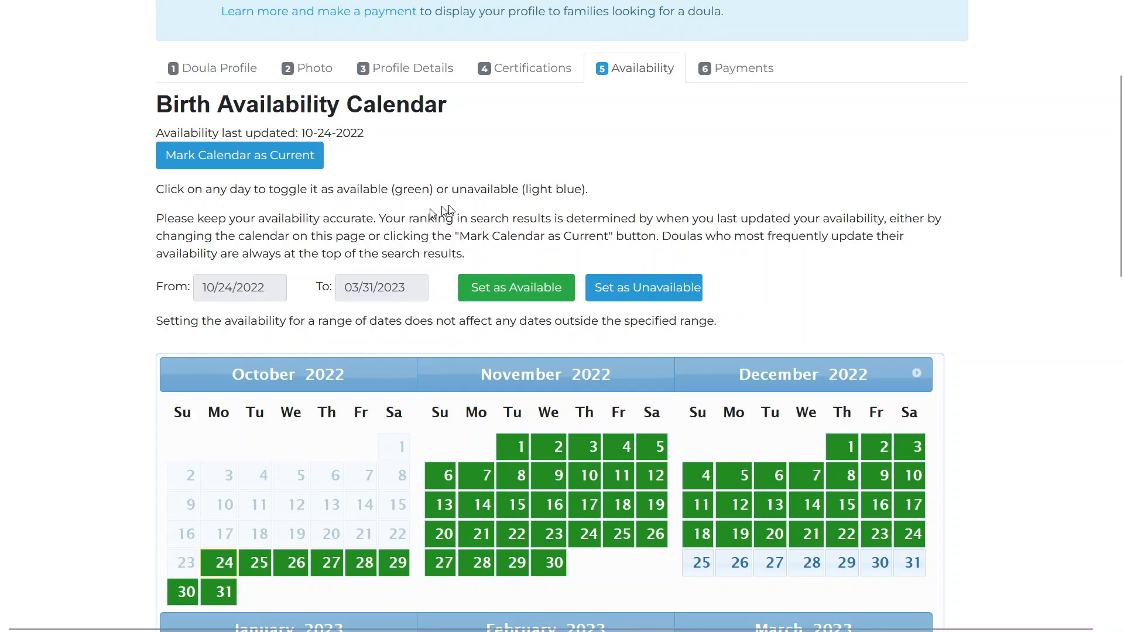
{"action": "scroll", "coordinate": [534, 252], "scroll_direction": "down", "scroll_amount": 3}
{"action": "scroll", "coordinate": [534, 251], "scroll_direction": "down", "scroll_amount": 4}
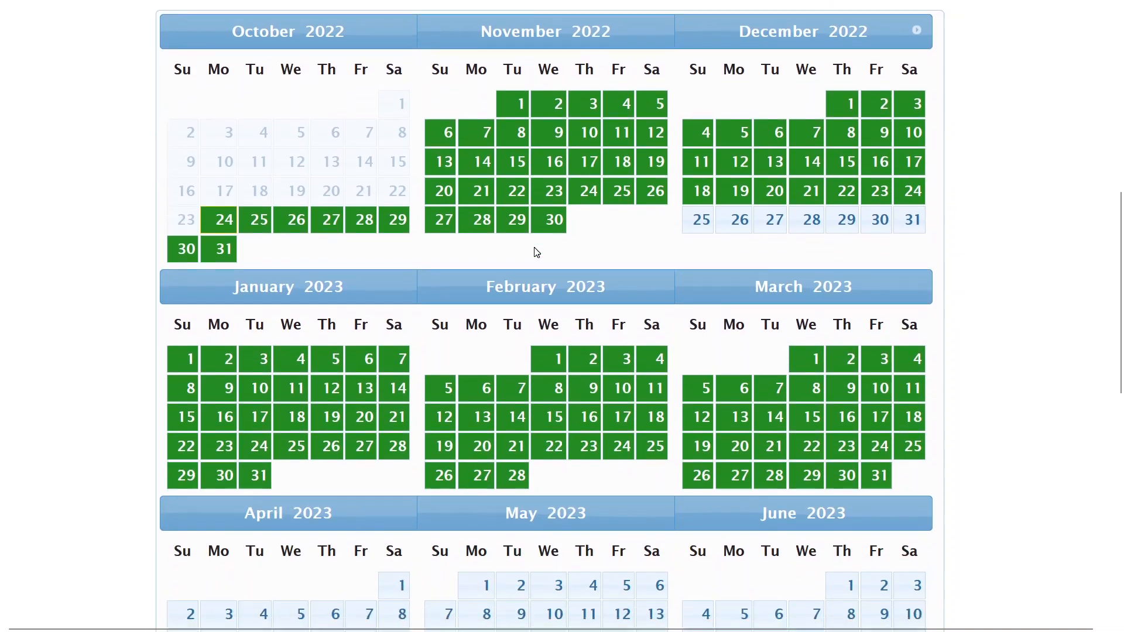
{"action": "scroll", "coordinate": [534, 252], "scroll_direction": "up", "scroll_amount": 8}
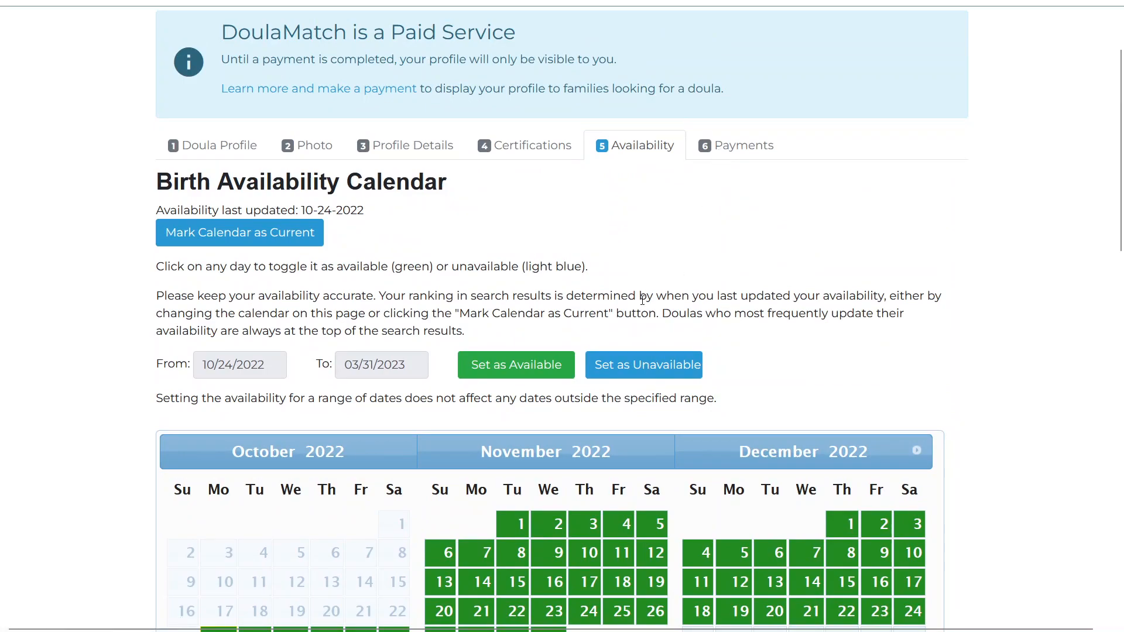
{"action": "scroll", "coordinate": [642, 299], "scroll_direction": "up", "scroll_amount": 2}
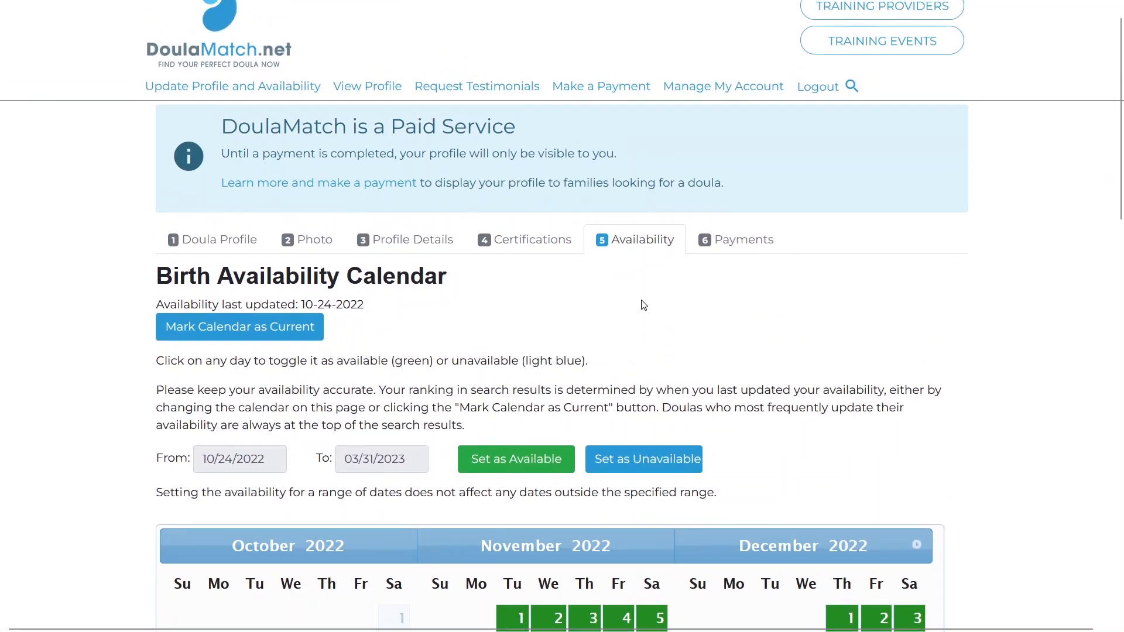
View the doula's profile page and look through its certification, birth availability, testimonials and doula profile sections
{"action": "left_click", "coordinate": [382, 113]}
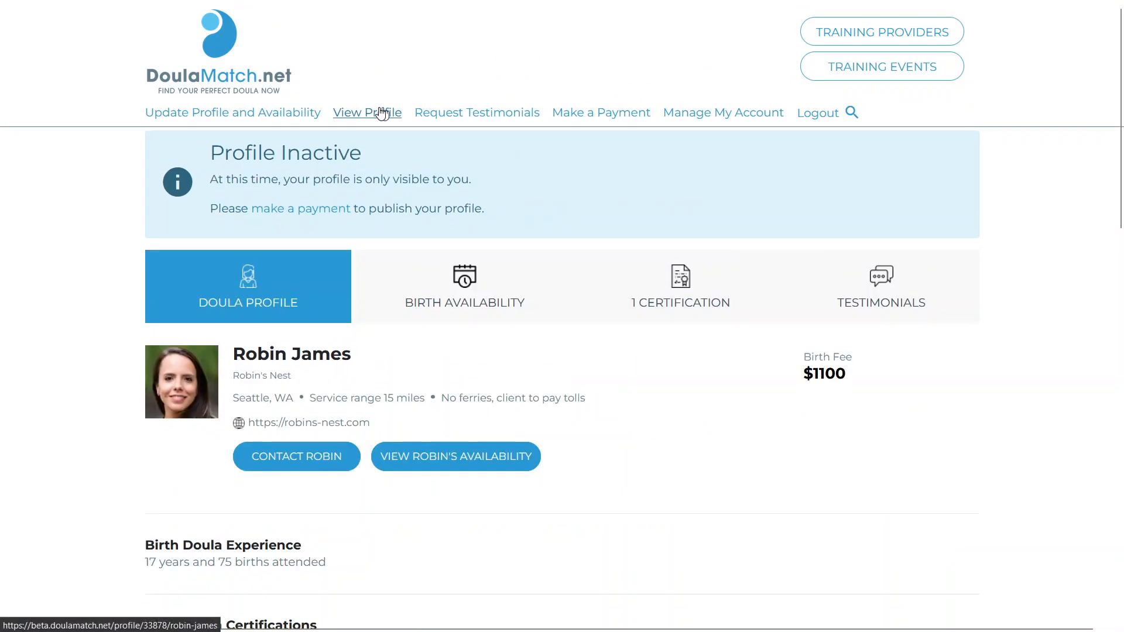
{"action": "left_click", "coordinate": [697, 306]}
{"action": "scroll", "coordinate": [745, 441], "scroll_direction": "down", "scroll_amount": 3}
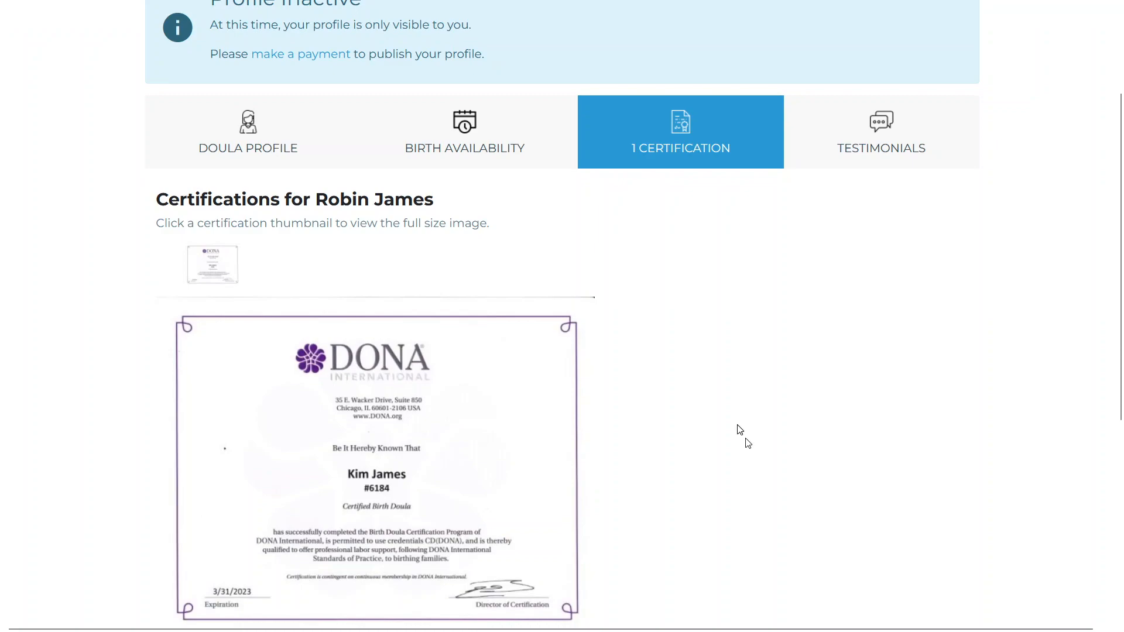
{"action": "left_click", "coordinate": [527, 143]}
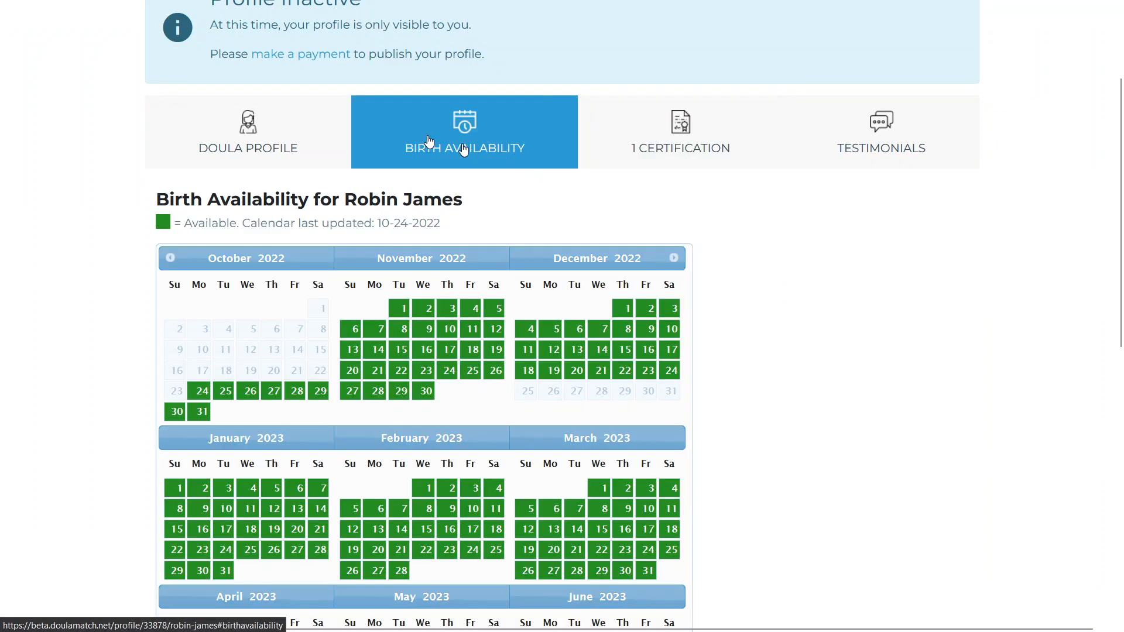
{"action": "left_click", "coordinate": [842, 141]}
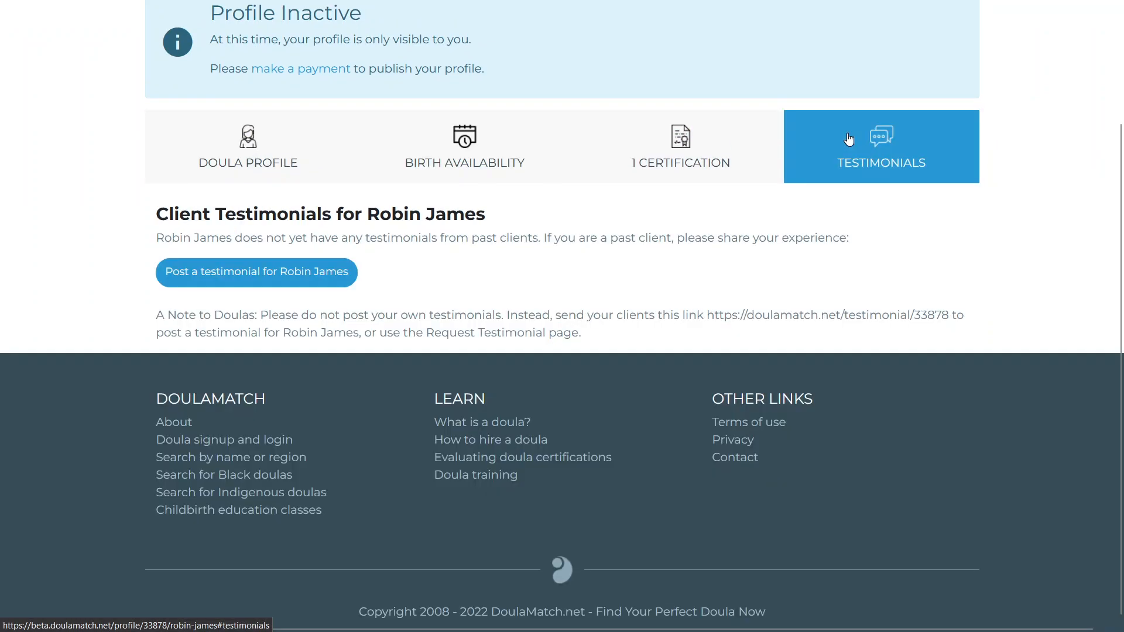
{"action": "left_click", "coordinate": [275, 151]}
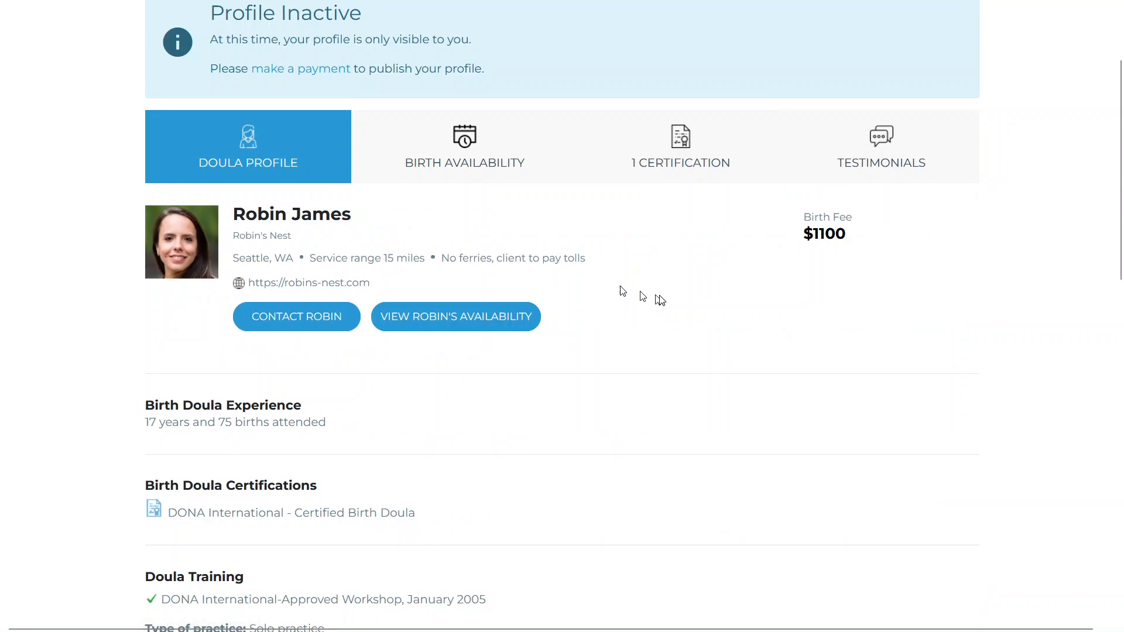
{"action": "scroll", "coordinate": [661, 301], "scroll_direction": "up", "scroll_amount": 3}
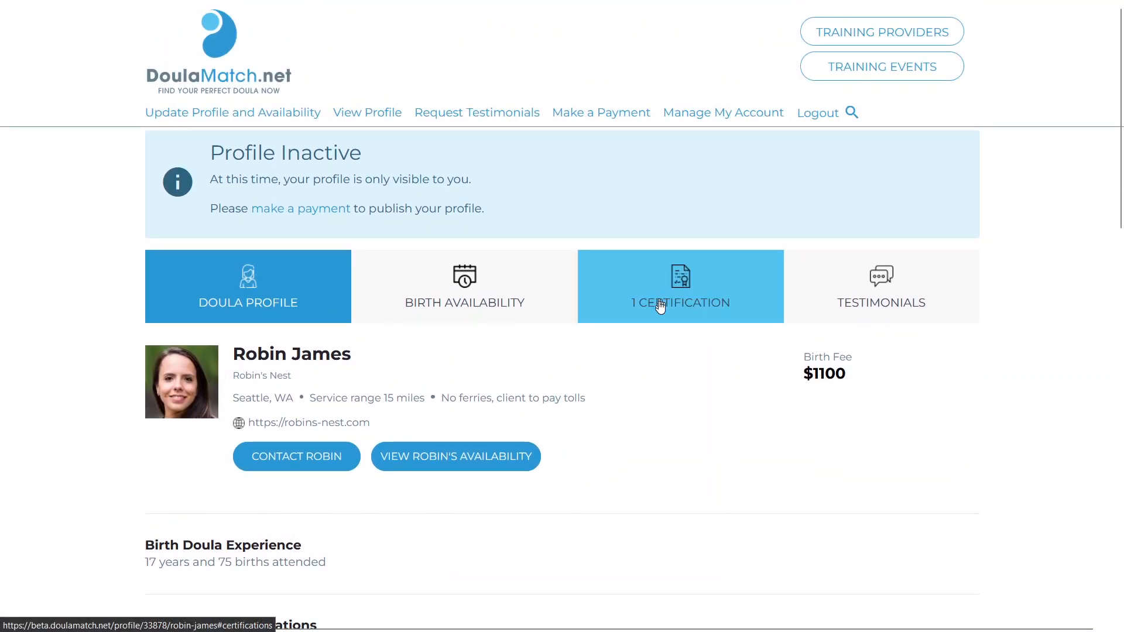